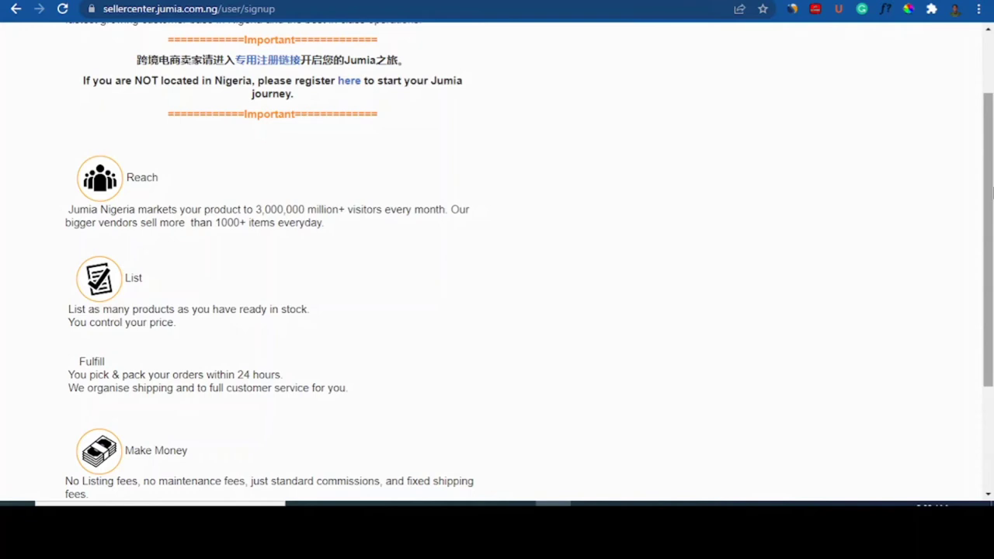
Step: Scroll the Seller Center landing page and choose Sell on Jumia to start registration
drag(992, 190, 992, 92)
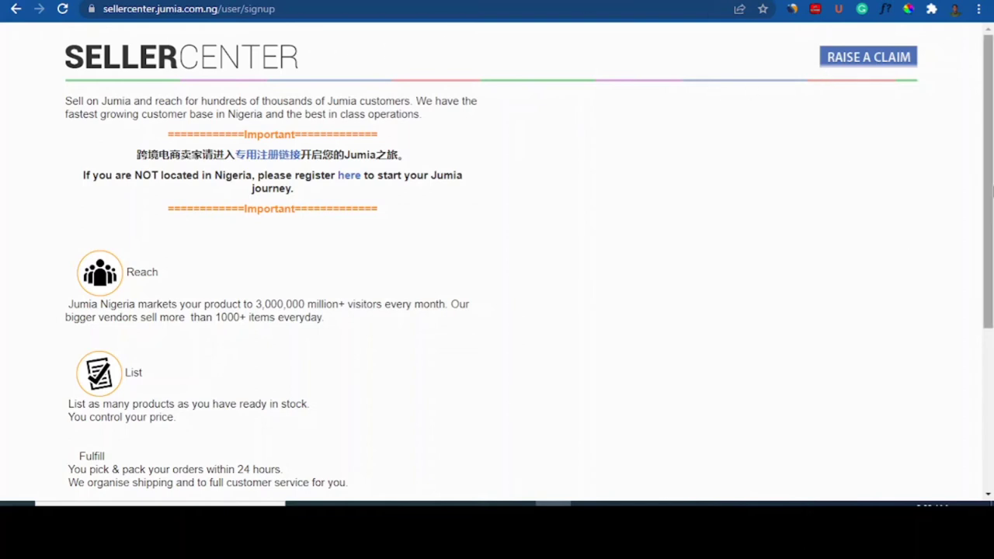
scroll(992, 190, down, 4)
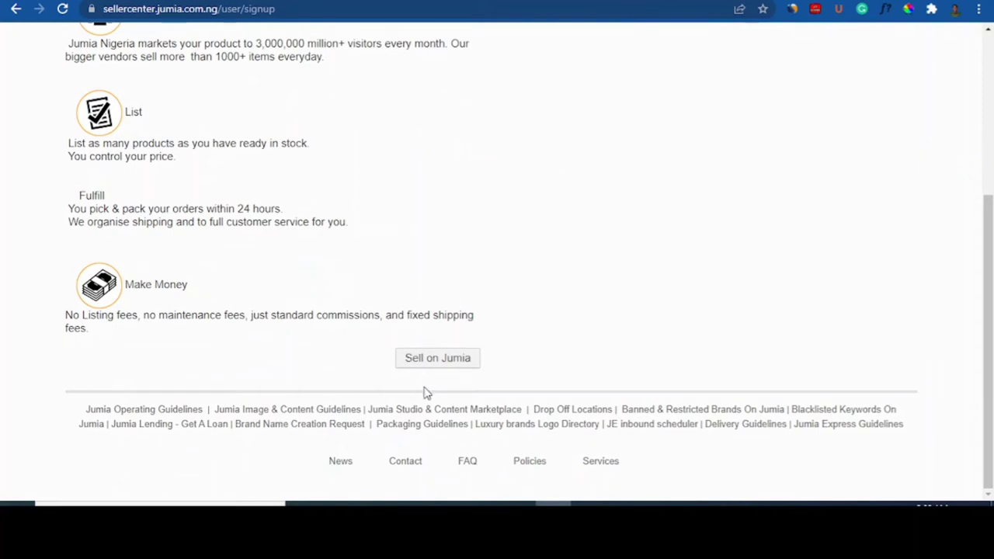
scroll(427, 367, up, 5)
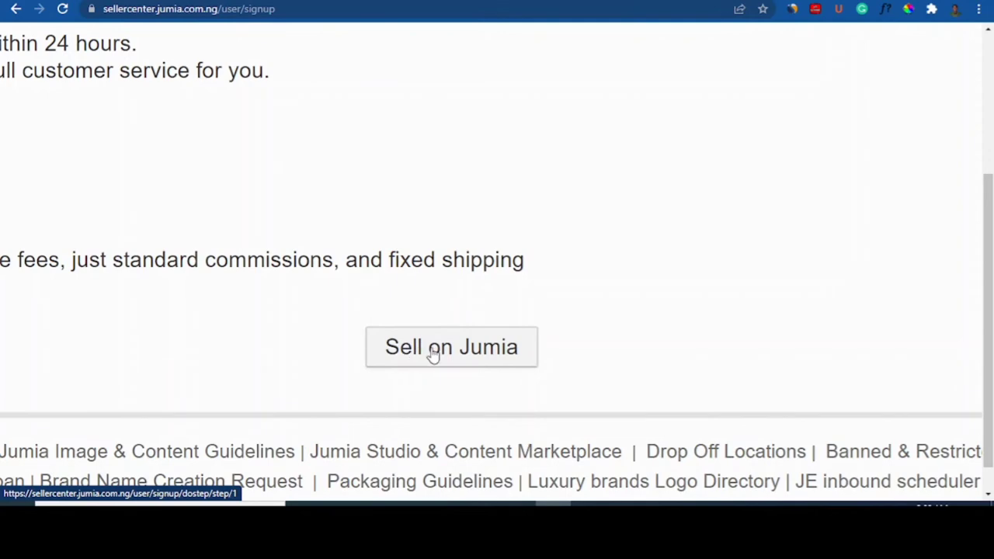
scroll(435, 355, down, 3)
scroll(438, 357, down, 3)
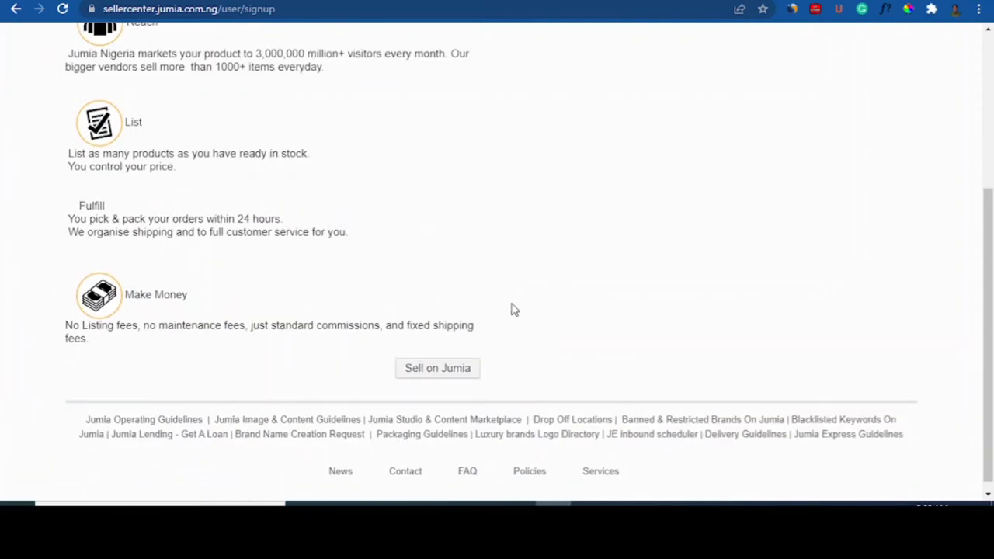
click(428, 379)
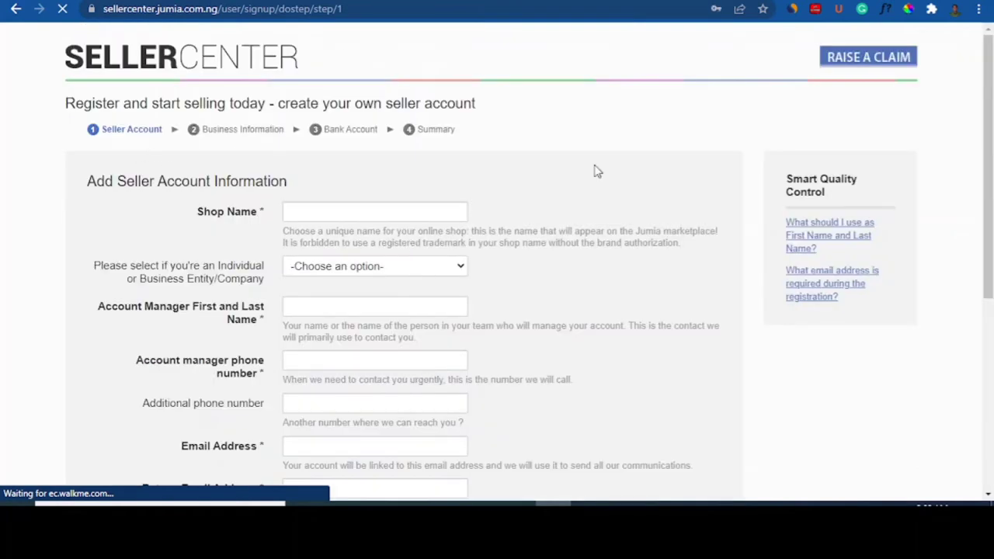
mouse_move(992, 156)
mouse_down()
mouse_move(993, 172)
mouse_move(993, 151)
mouse_move(992, 160)
mouse_up()
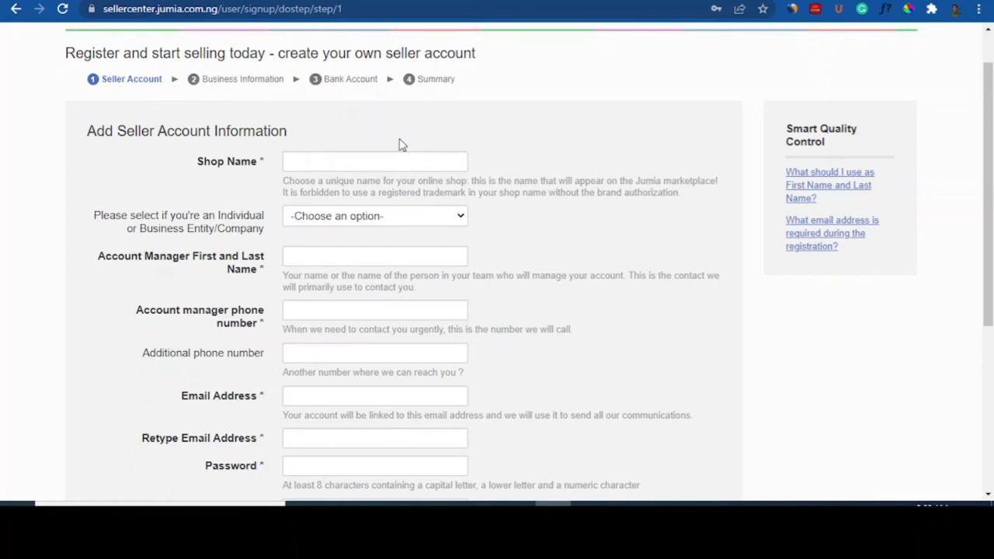
Step: Enter KonnectNig as the shop name
click(380, 158)
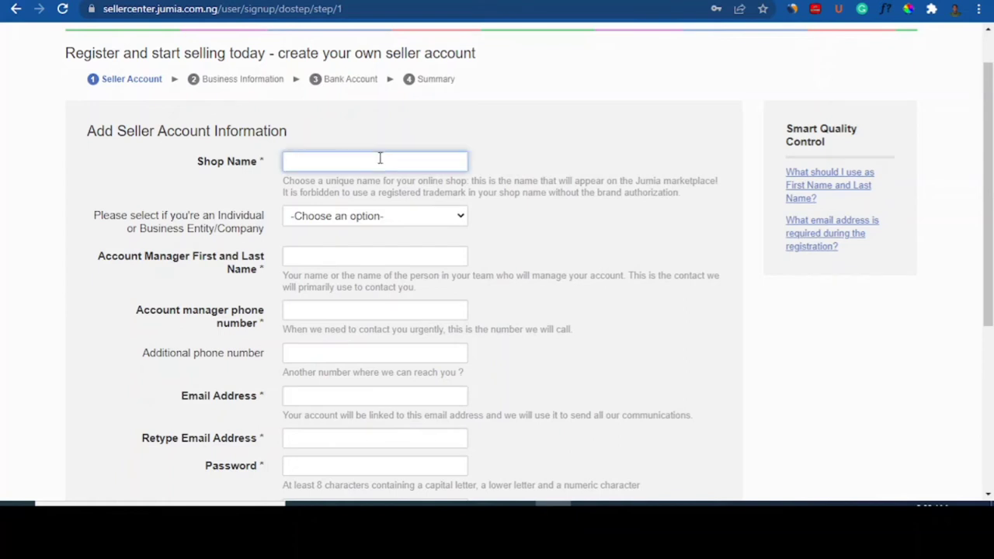
text(KonnectNig)
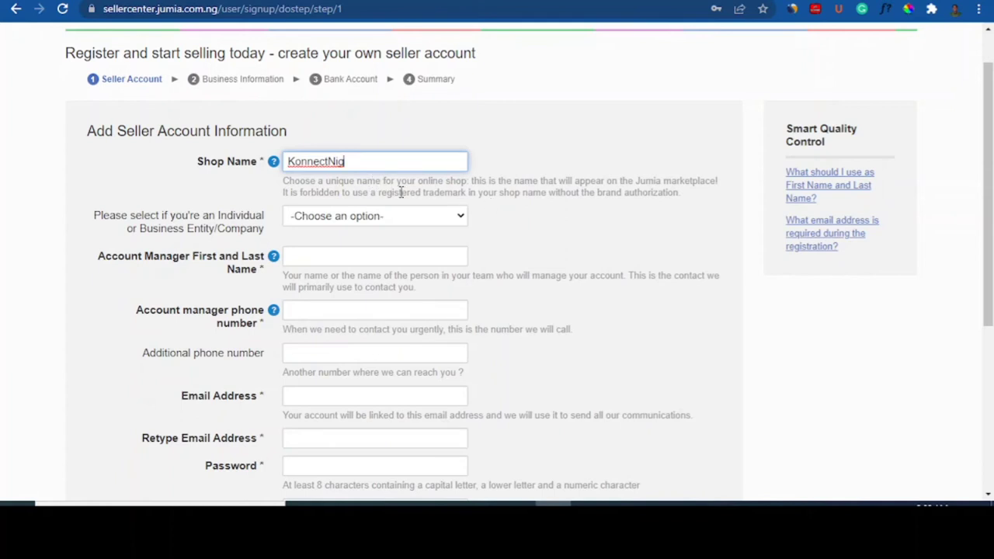
drag(285, 161, 319, 161)
click(361, 161)
click(547, 222)
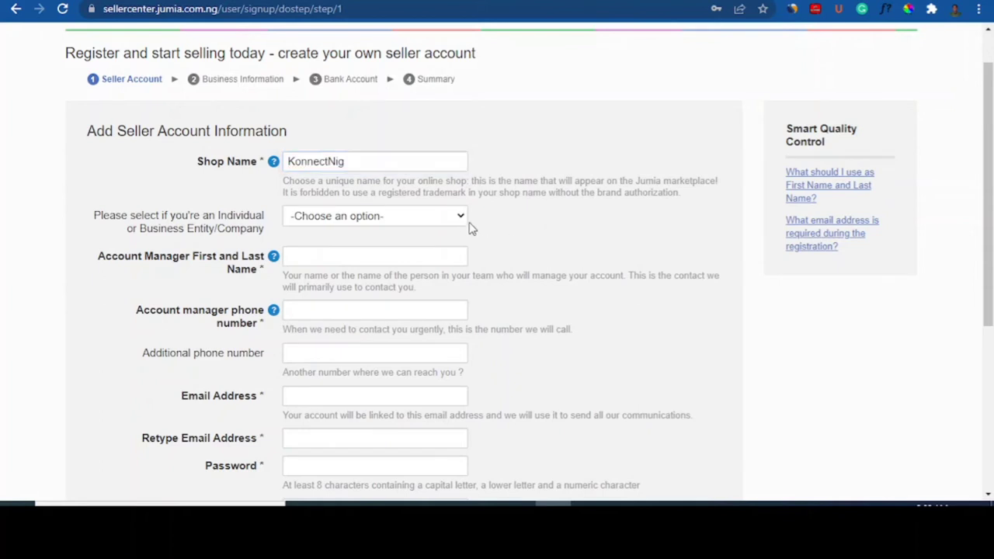
Step: Choose Individual as the seller type and autofill the account manager's name and phone
click(458, 220)
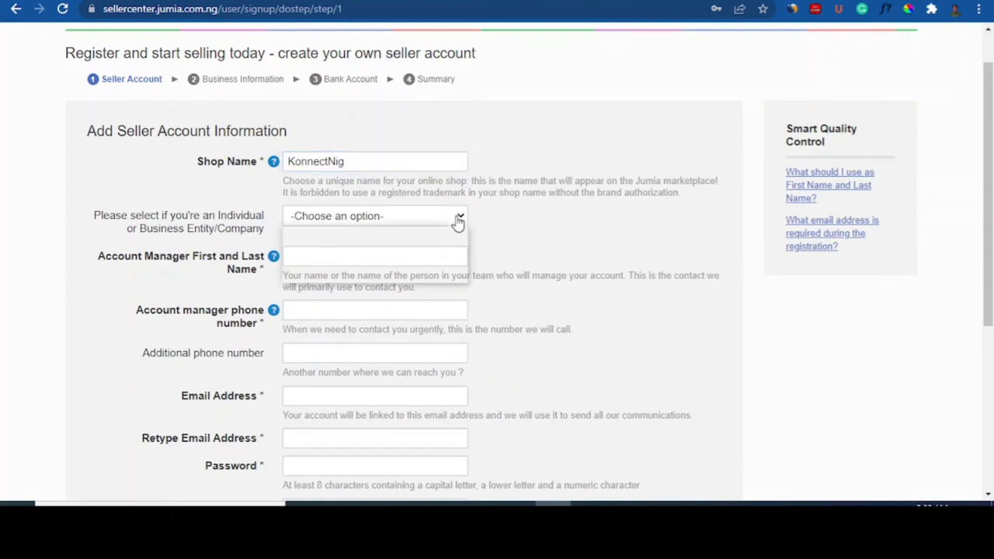
click(387, 249)
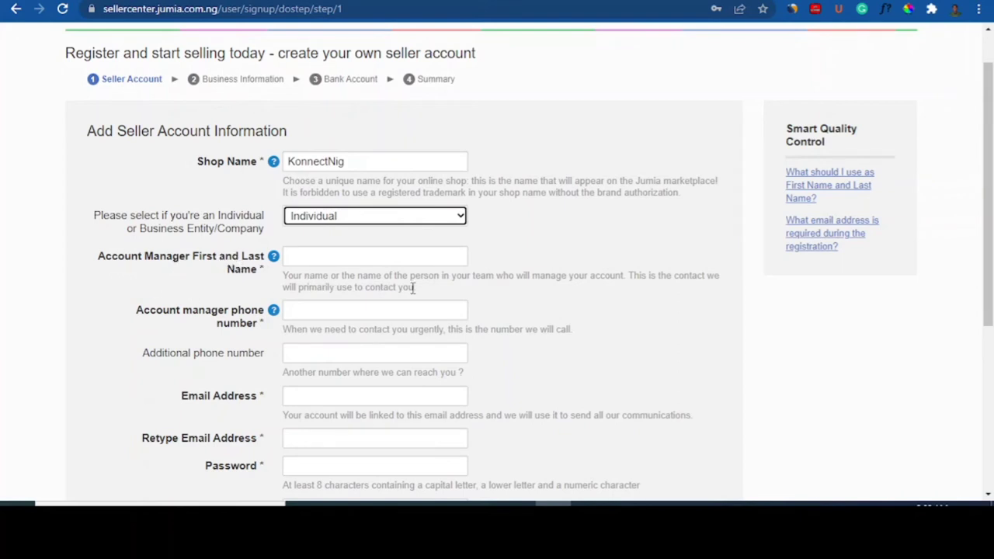
click(375, 260)
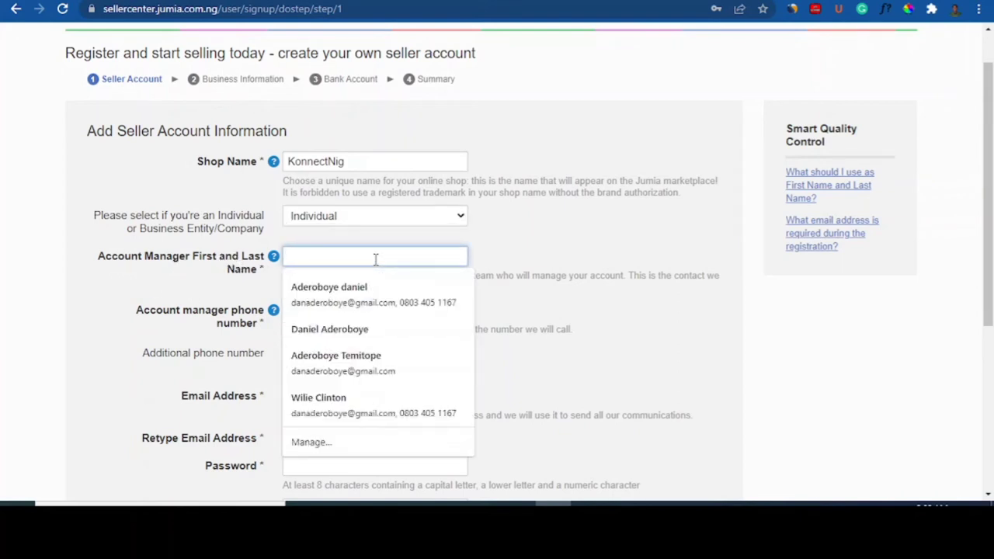
click(351, 289)
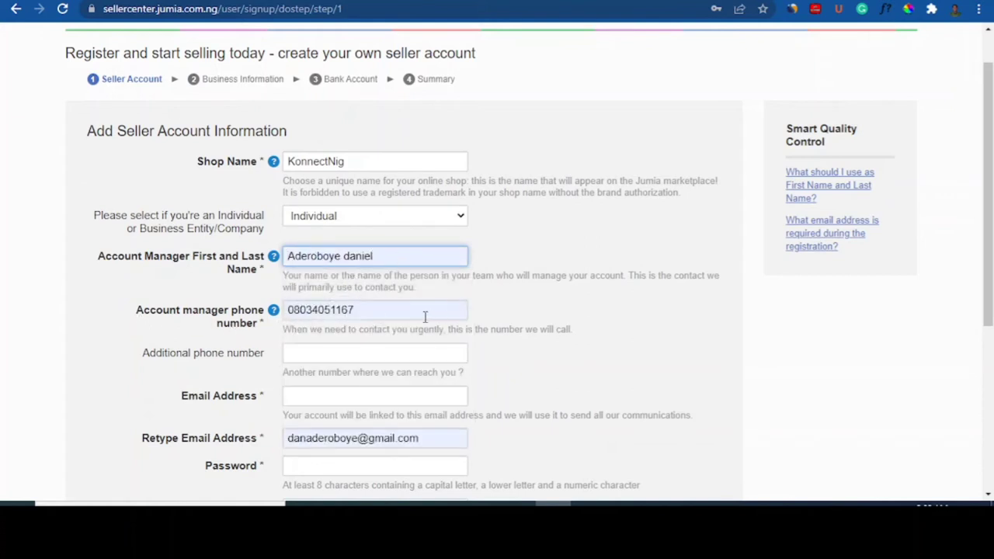
Step: Enter the shop's e-mail address in Email Address, adding the missing letter
scroll(989, 179, down, 1)
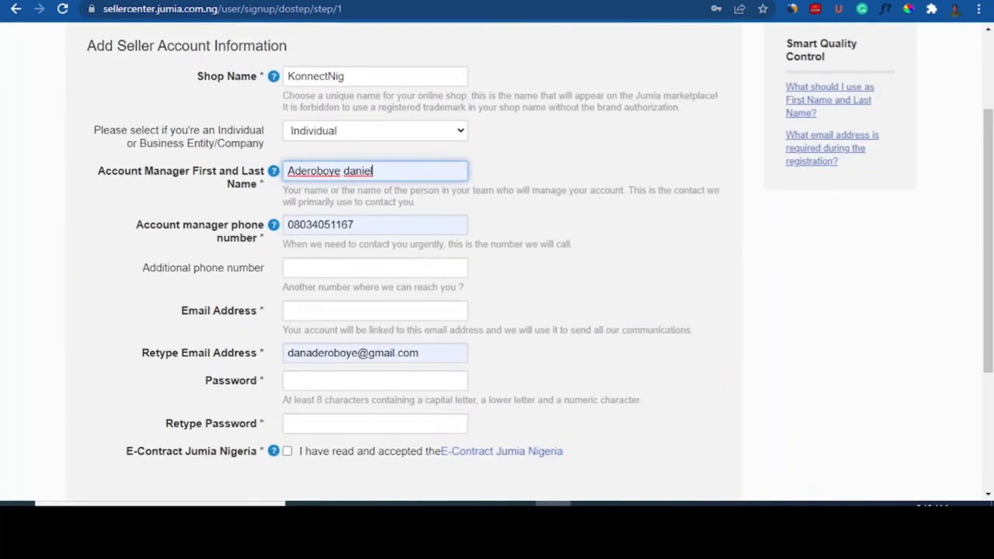
scroll(959, 202, down, 1)
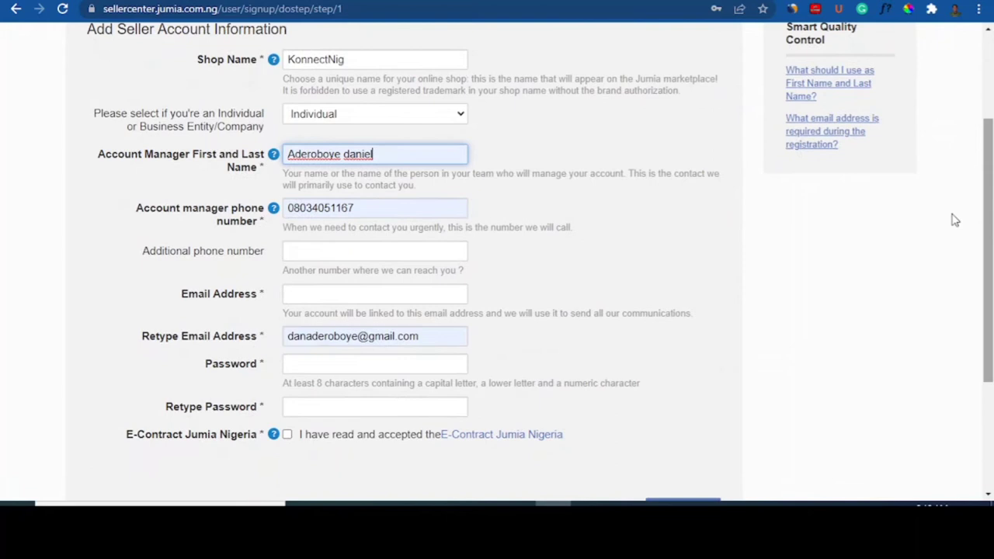
click(356, 291)
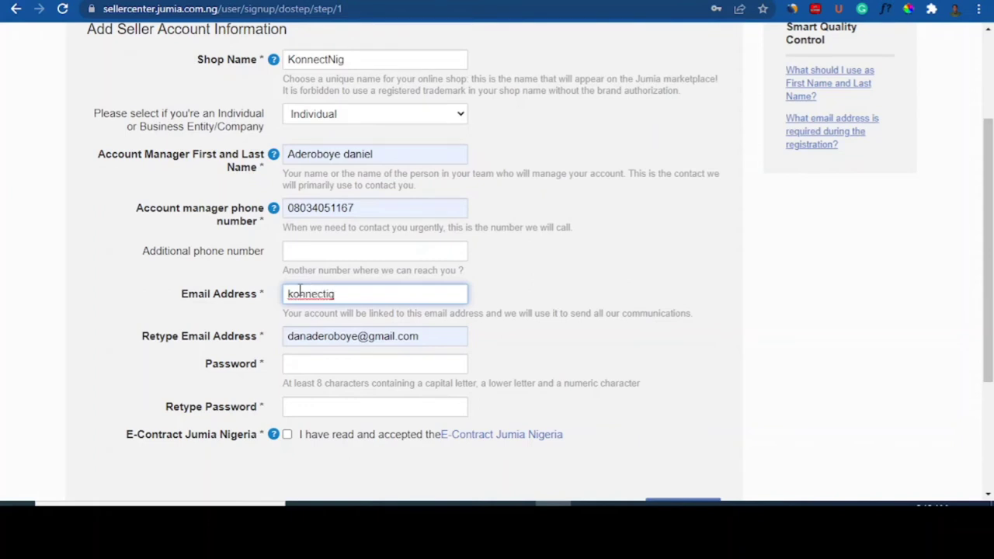
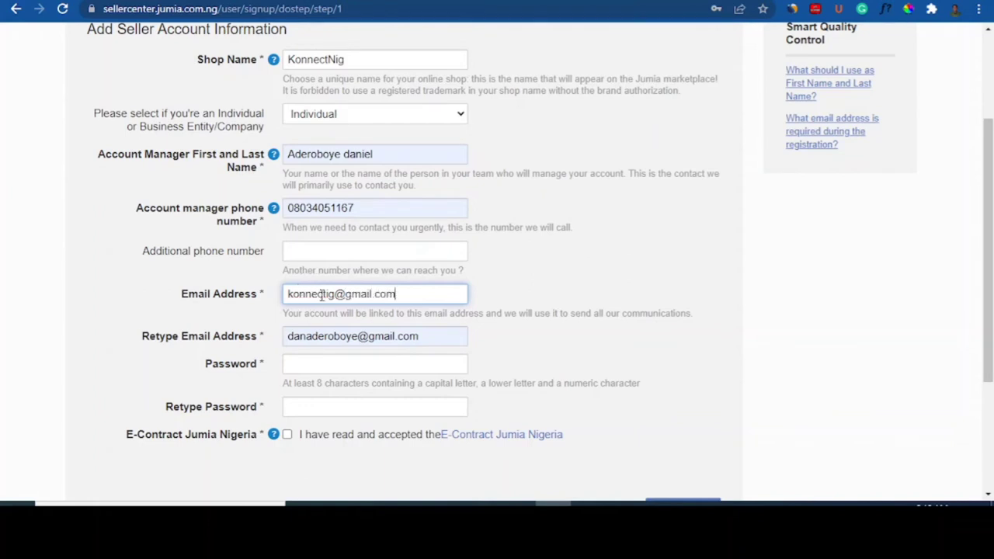
click(326, 293)
text(n)
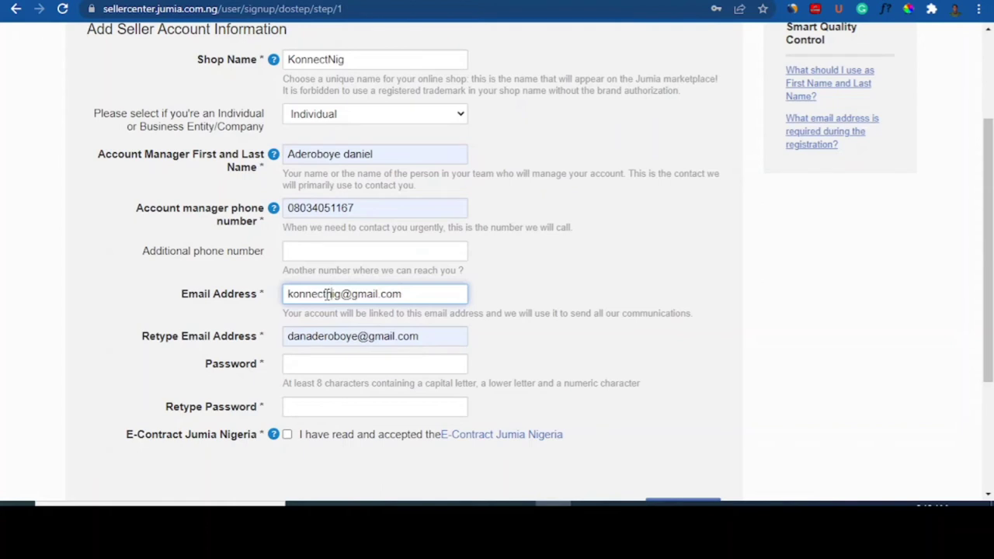
Step: Replace the autofilled Retype Email Address with the same shop address, fixing typos
click(424, 339)
drag(402, 338, 278, 335)
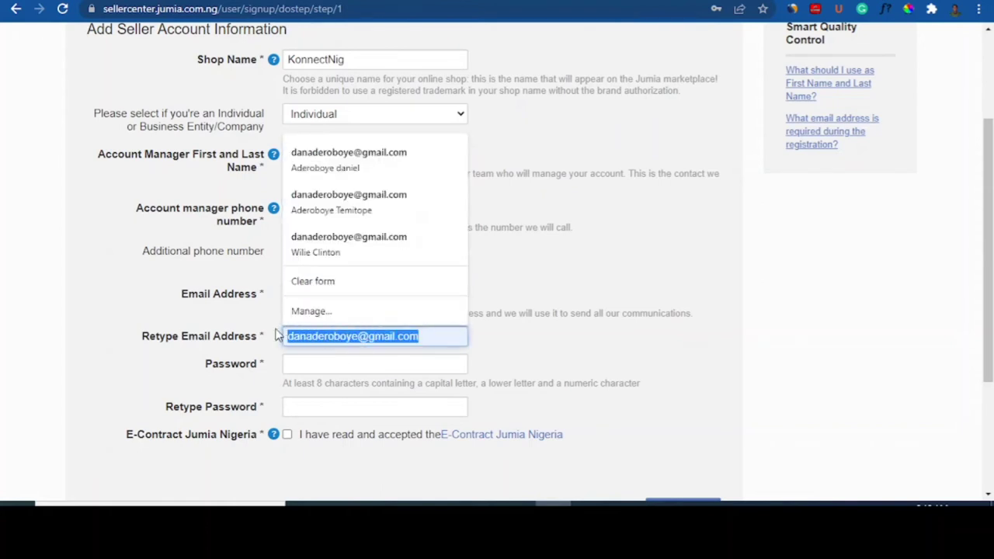
key(BackSpace)
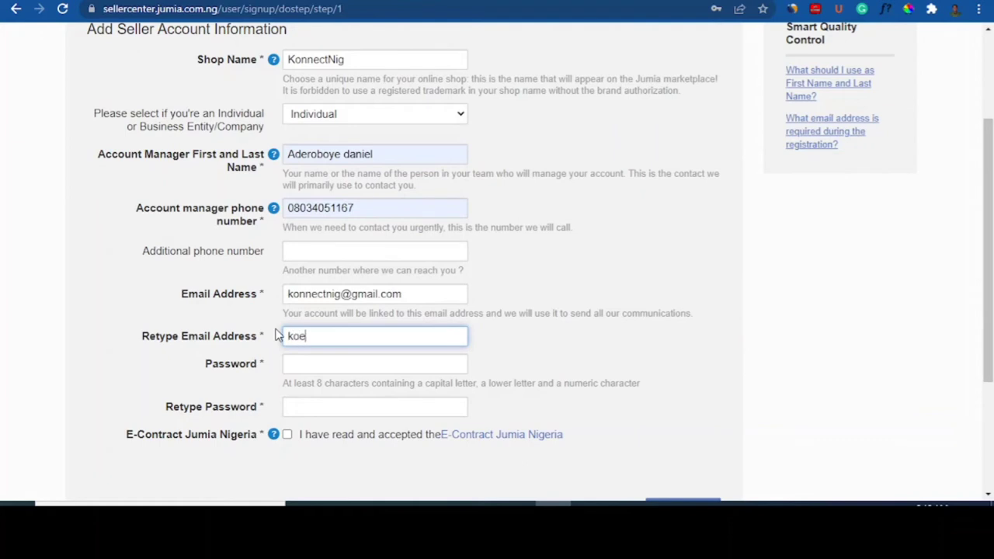
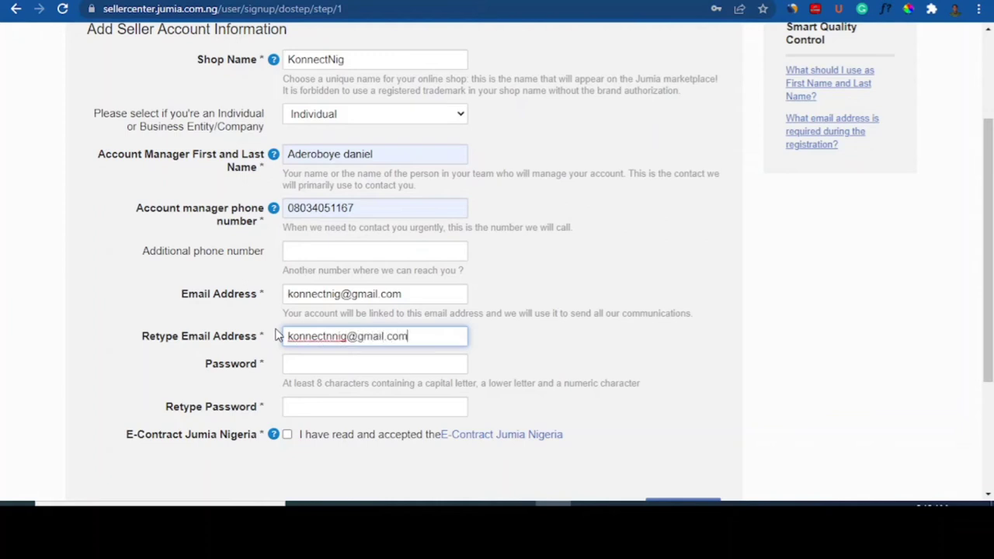
click(335, 339)
key(BackSpace)
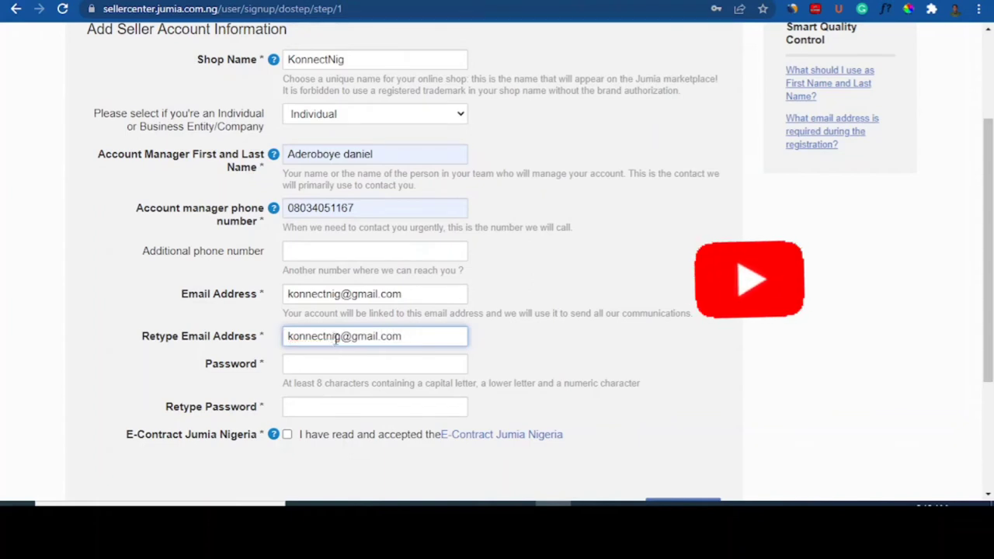
Step: Fill both password fields with the saved password, accept the E-Contract Jumia Nigeria, and continue
click(298, 362)
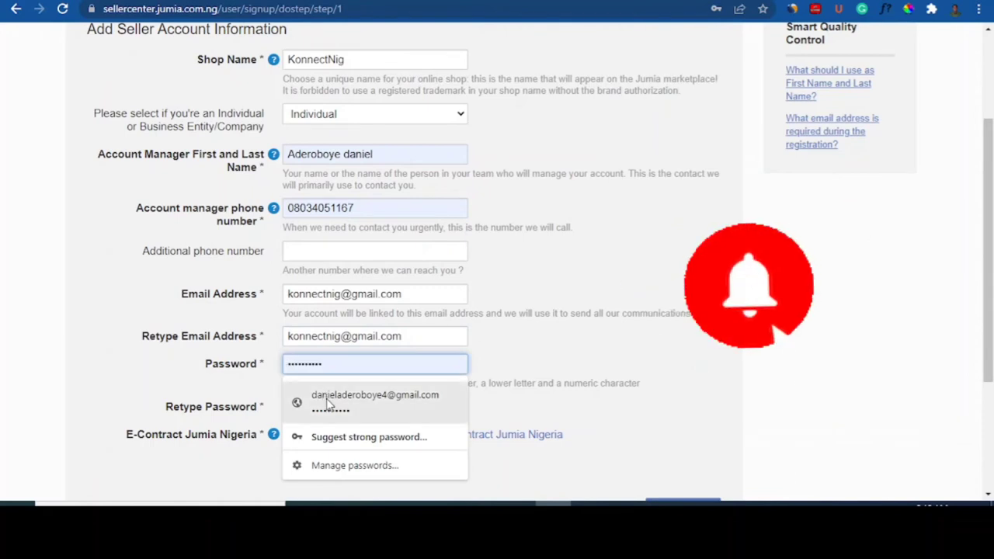
click(292, 402)
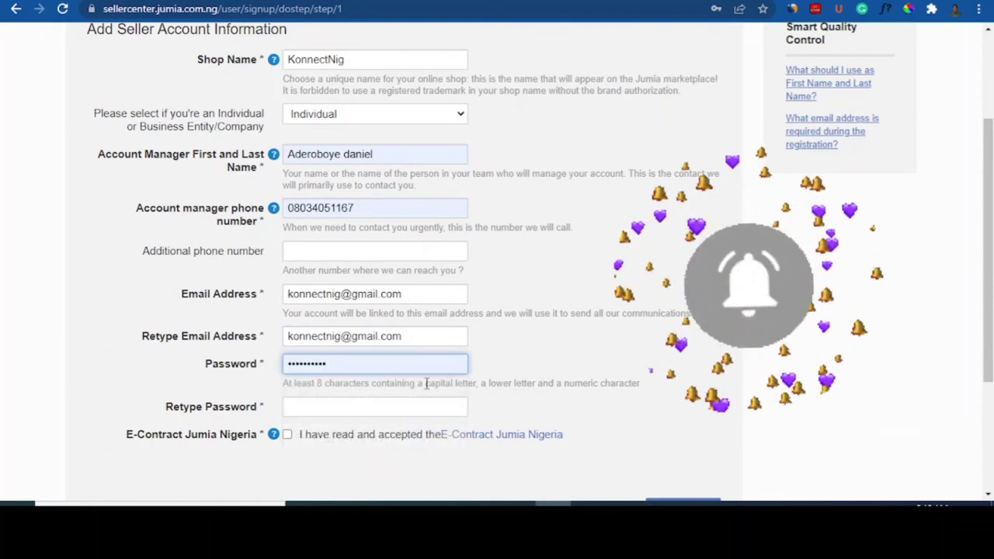
click(340, 406)
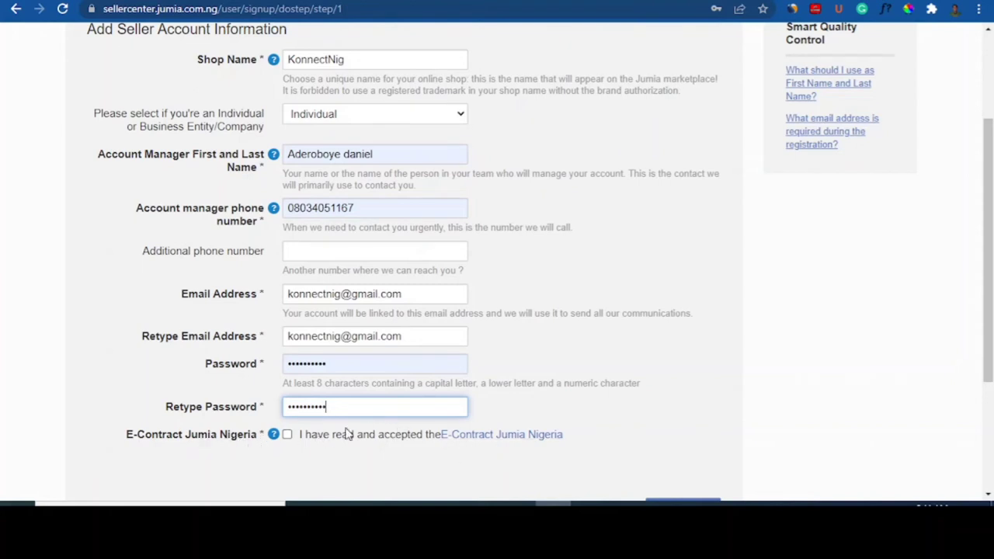
mouse_move(275, 435)
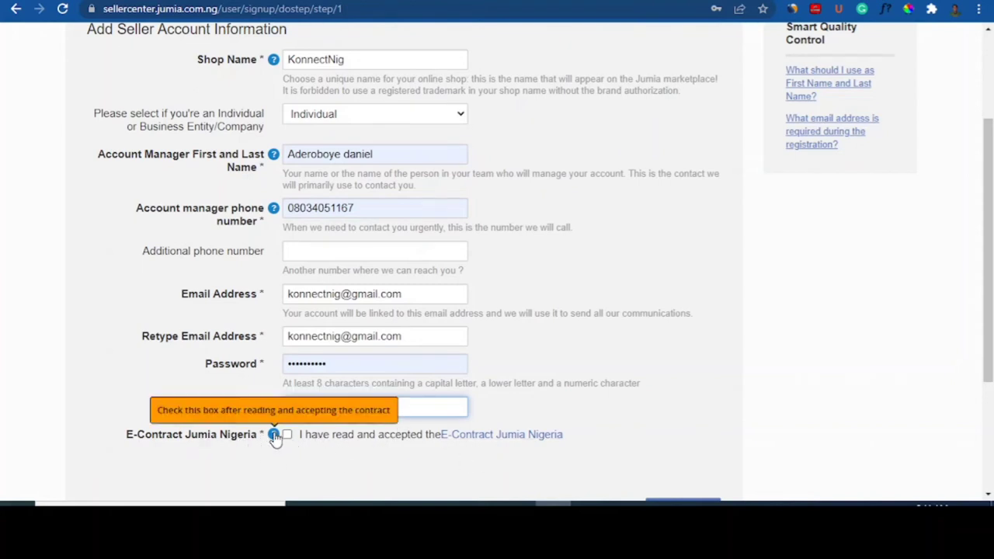
click(287, 435)
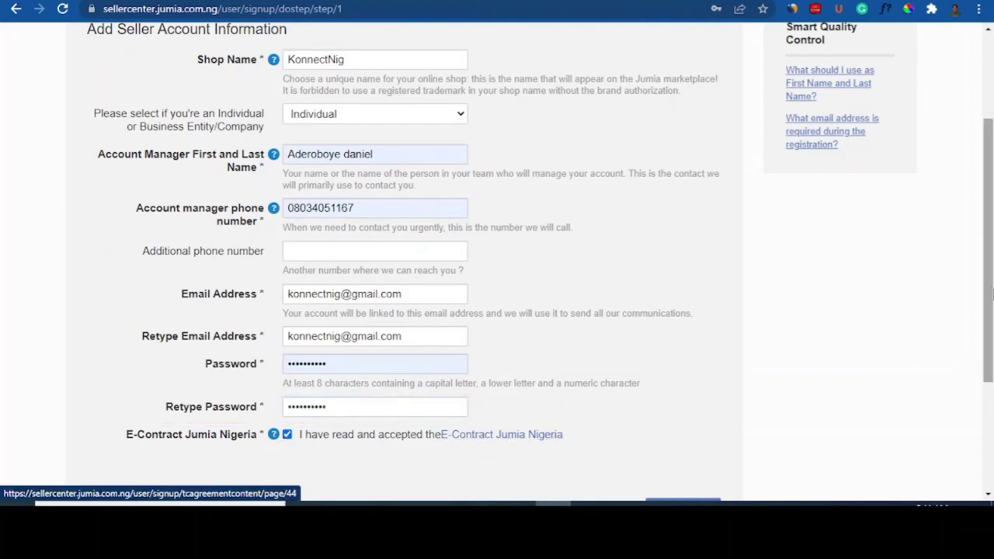
drag(990, 292, 992, 351)
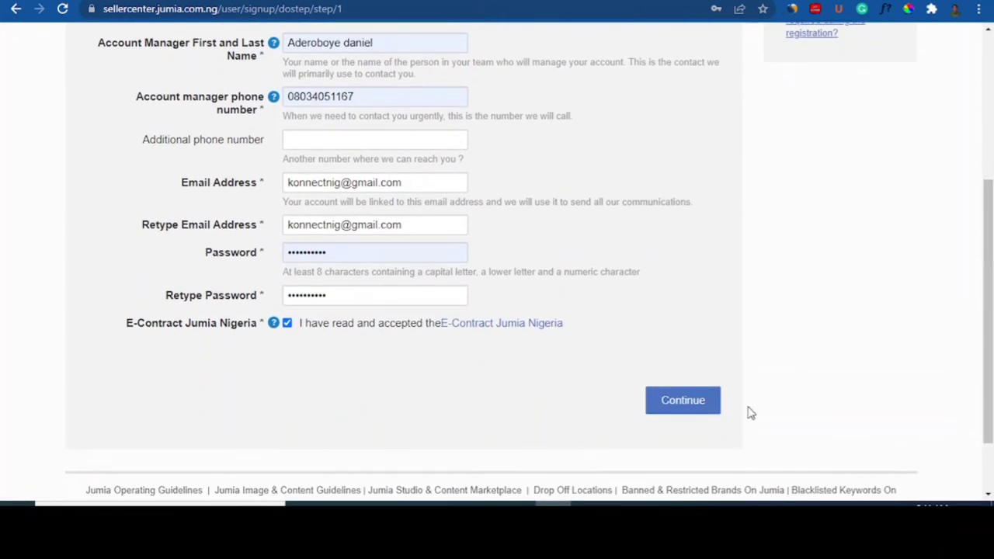
click(684, 413)
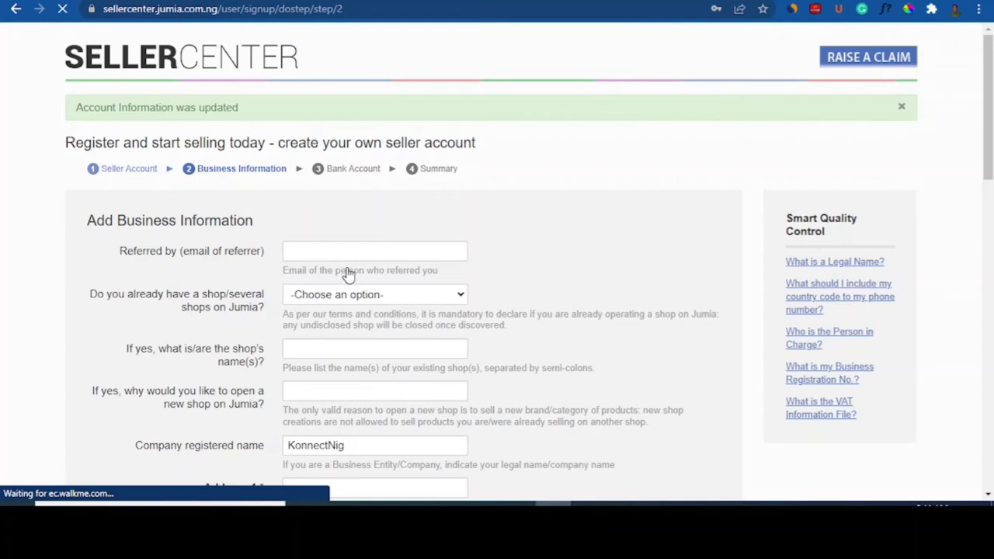
Step: Save the login in Chrome and answer No to already having Jumia shops
drag(989, 155, 985, 228)
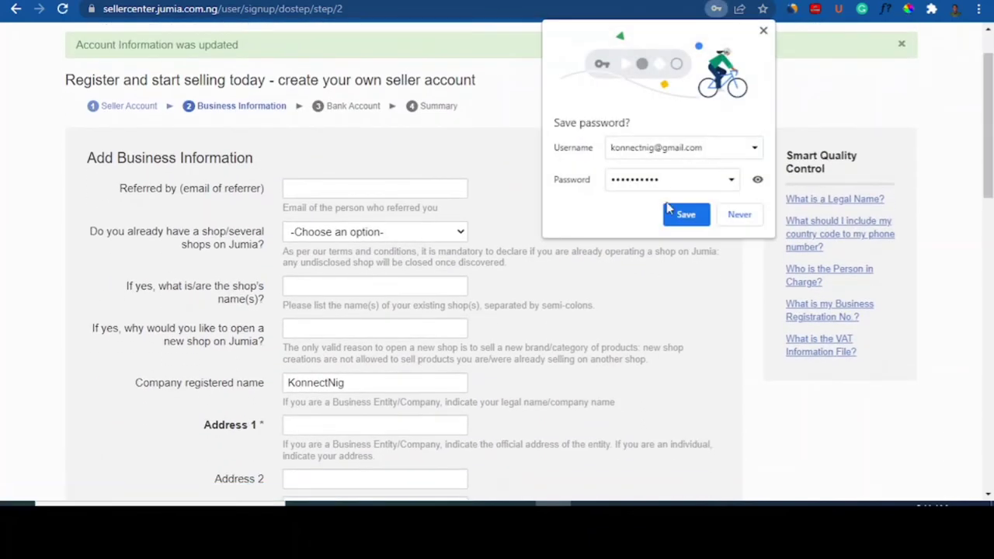
click(687, 215)
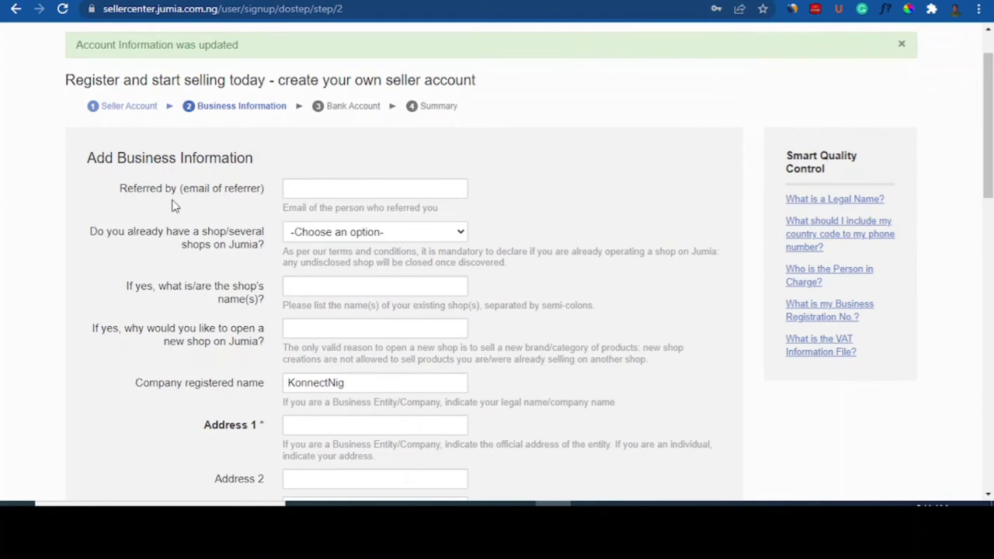
click(336, 181)
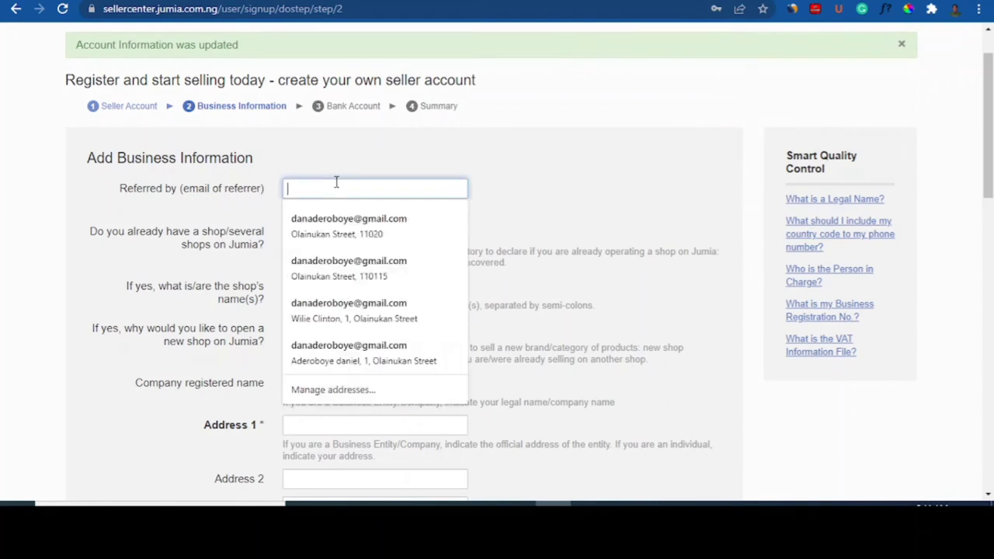
click(503, 242)
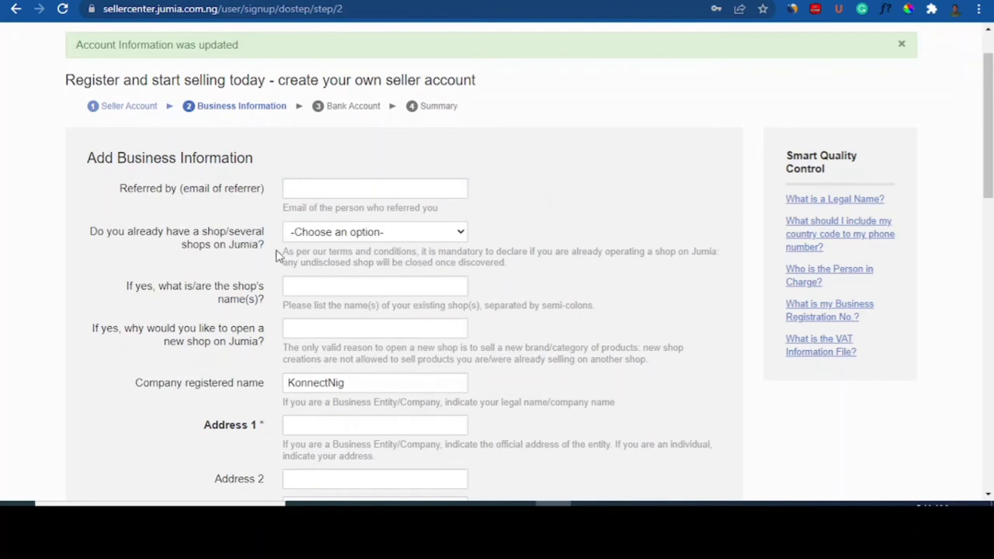
click(315, 235)
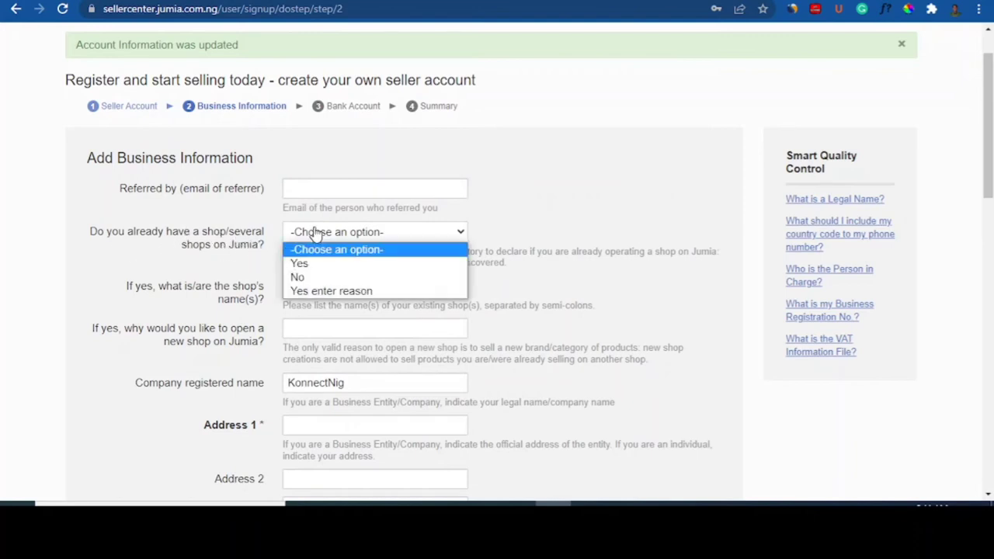
click(304, 278)
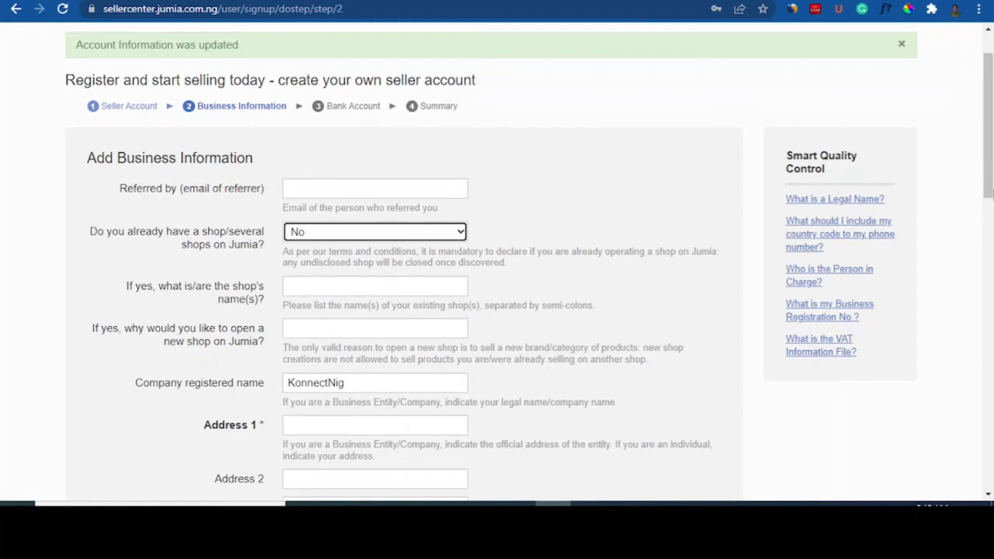
Step: Autofill the business address, add house number '1,' to Address 1, clear Address 2, and enter the owner's first name
scroll(422, 252, down, 2)
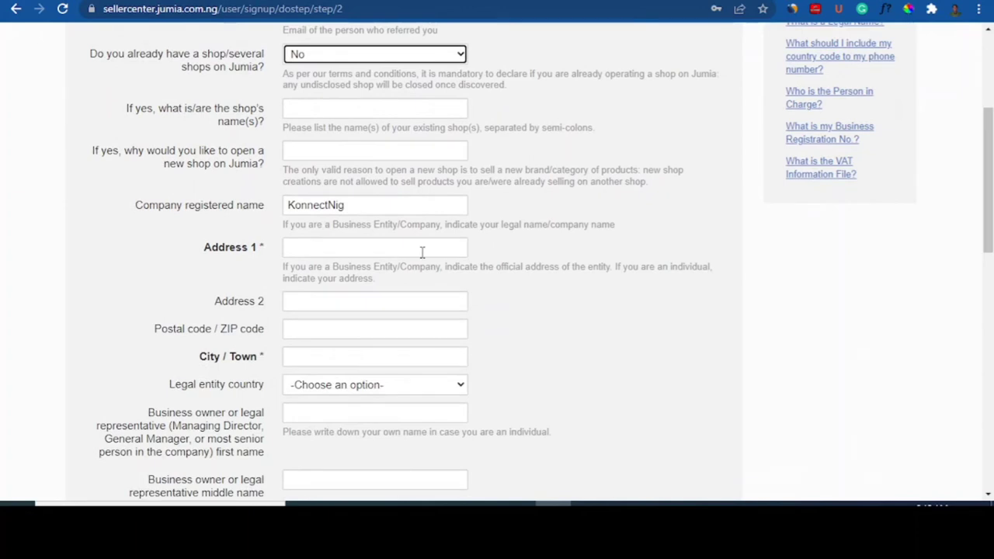
click(342, 248)
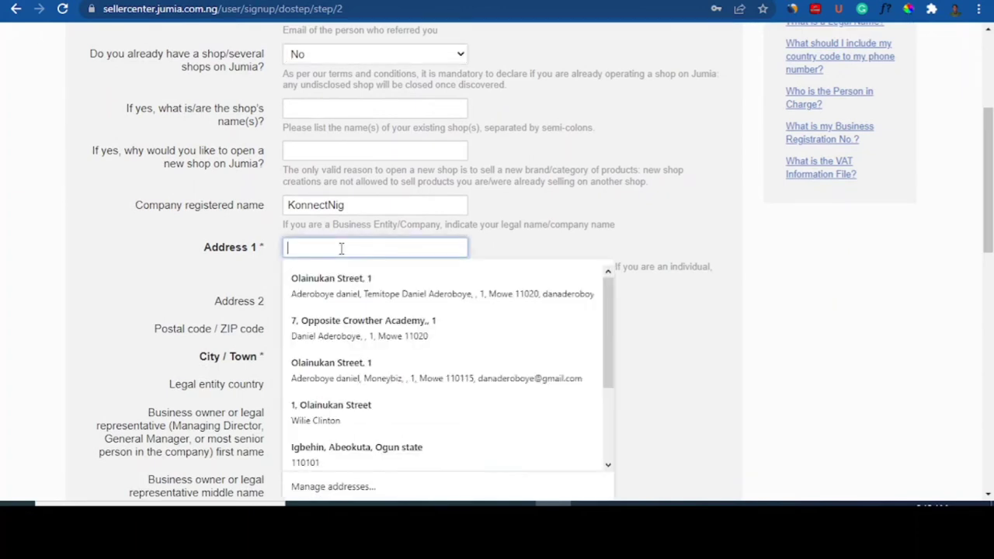
click(321, 297)
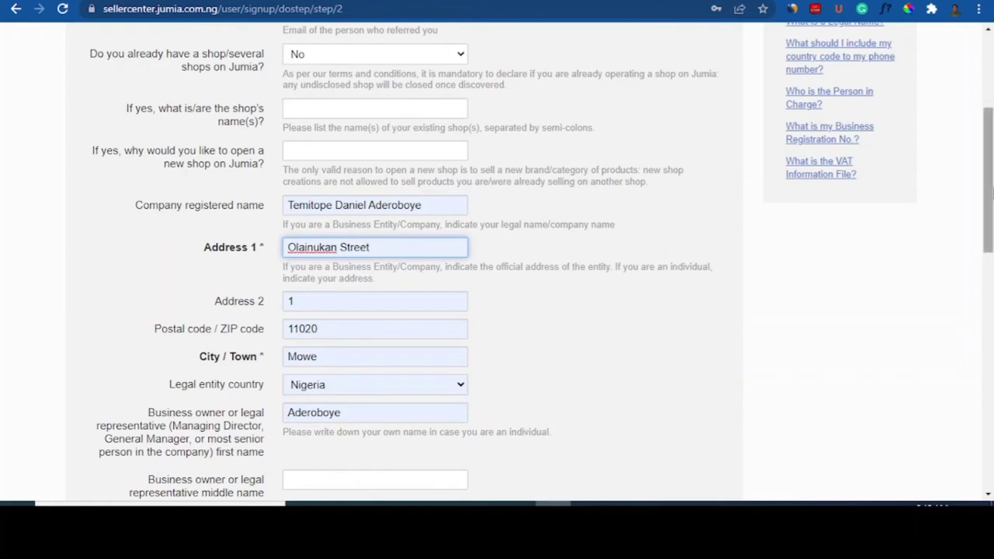
scroll(777, 256, down, 1)
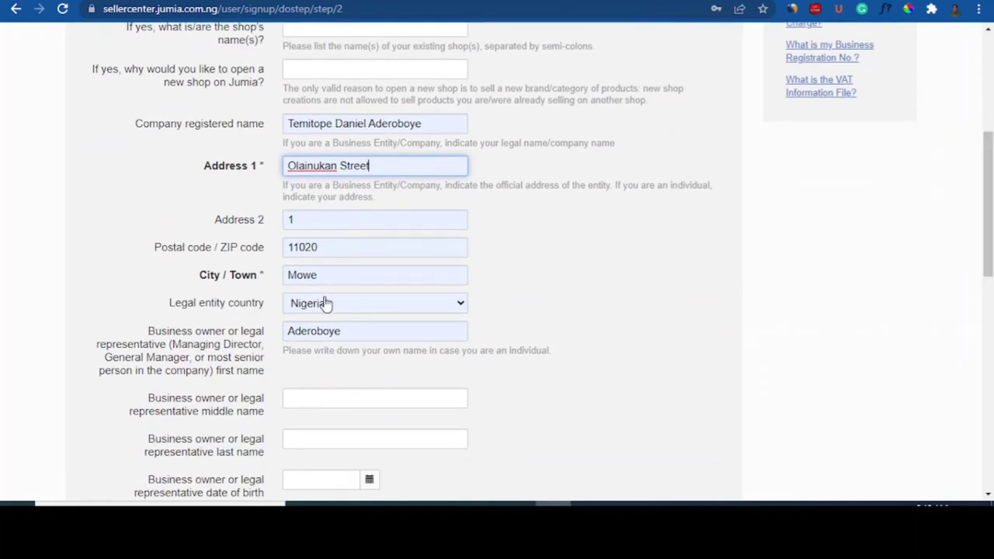
click(289, 165)
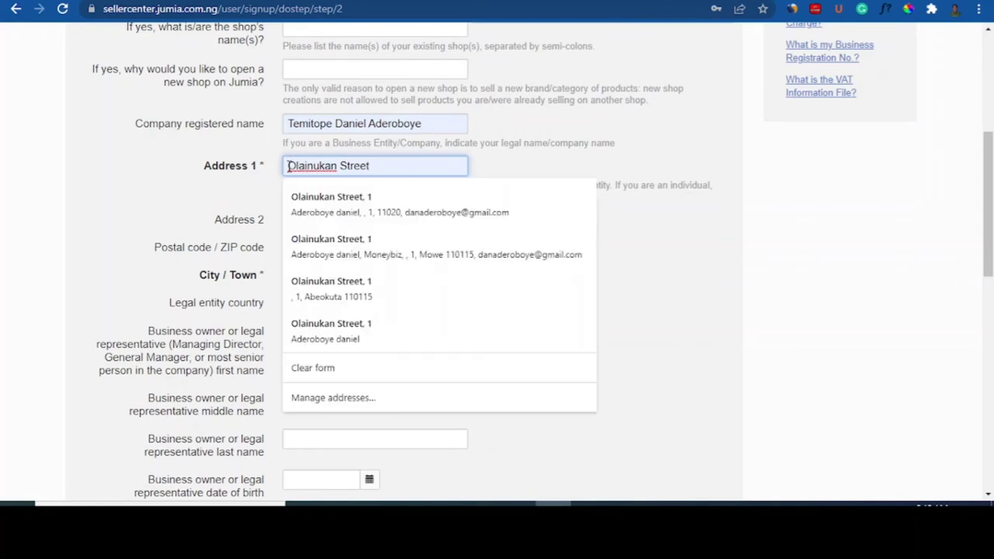
click(308, 203)
text(1,)
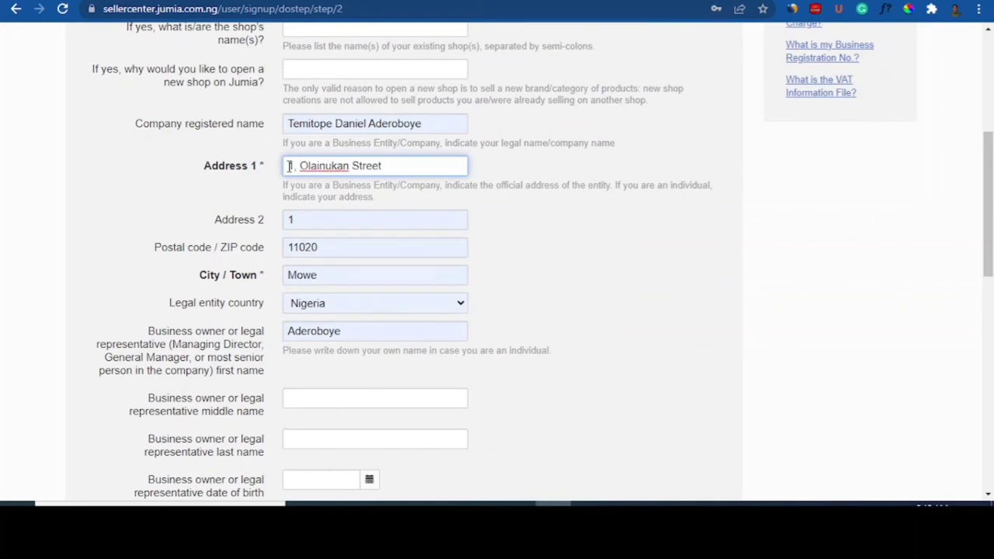
click(300, 218)
key(BackSpace)
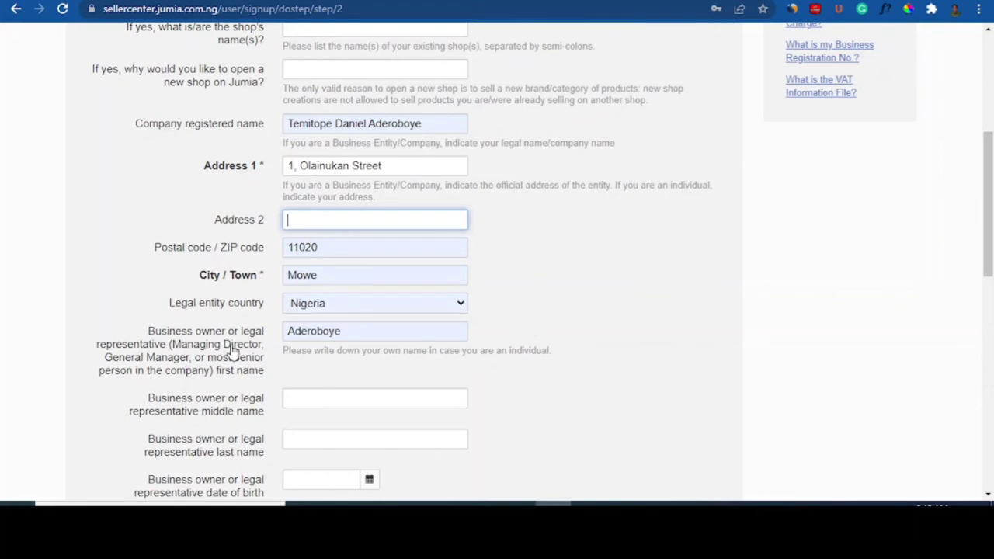
click(351, 327)
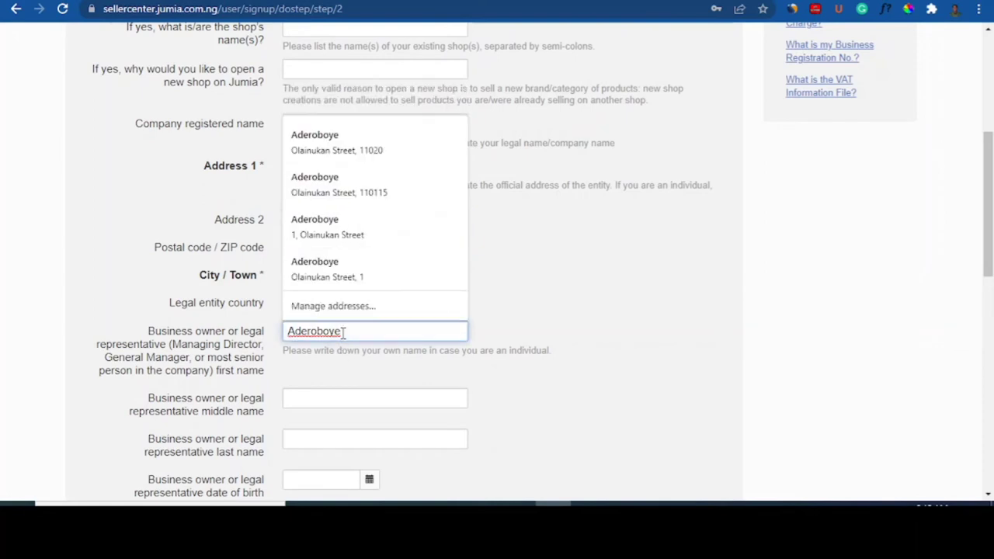
text(dan)
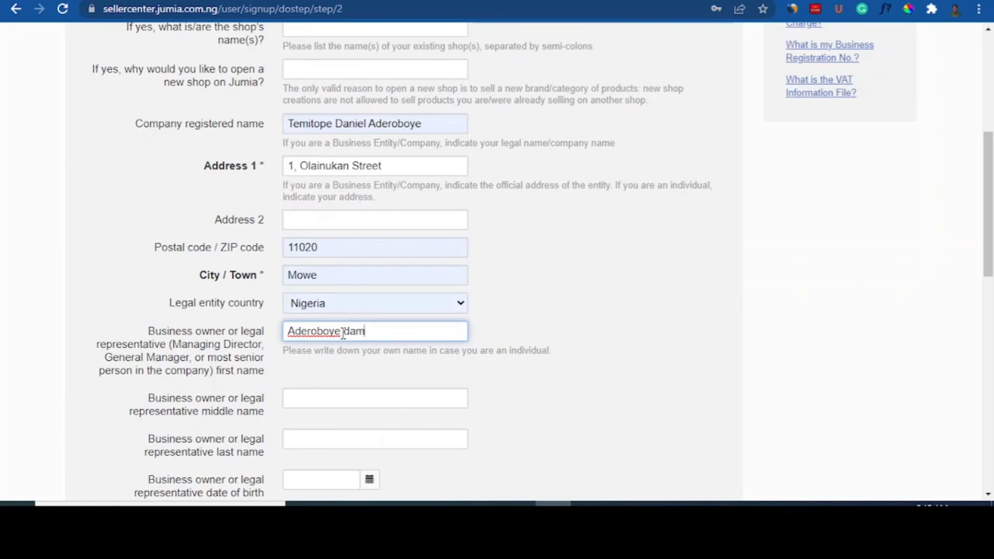
text(inel)
double_click(363, 331)
right_click(363, 331)
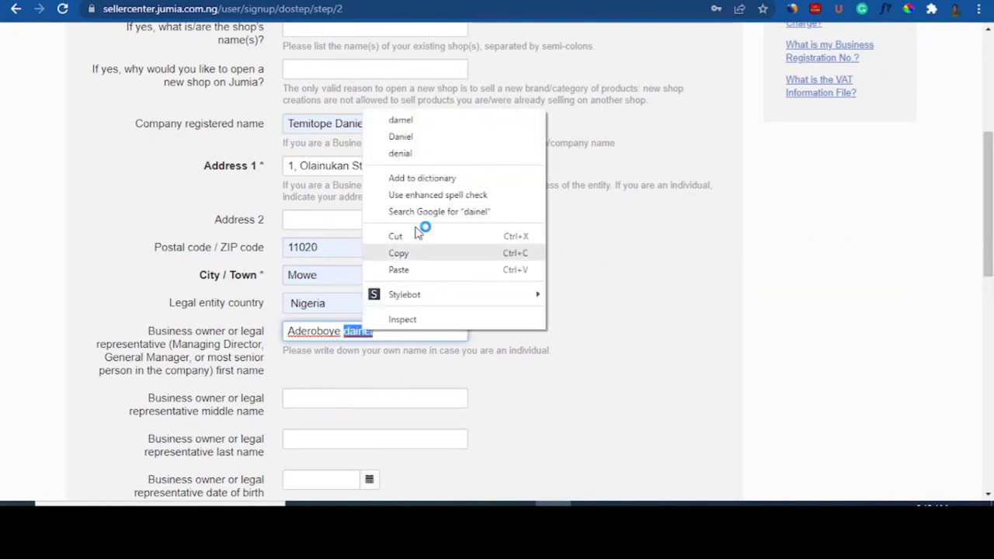
click(416, 137)
drag(990, 231, 991, 288)
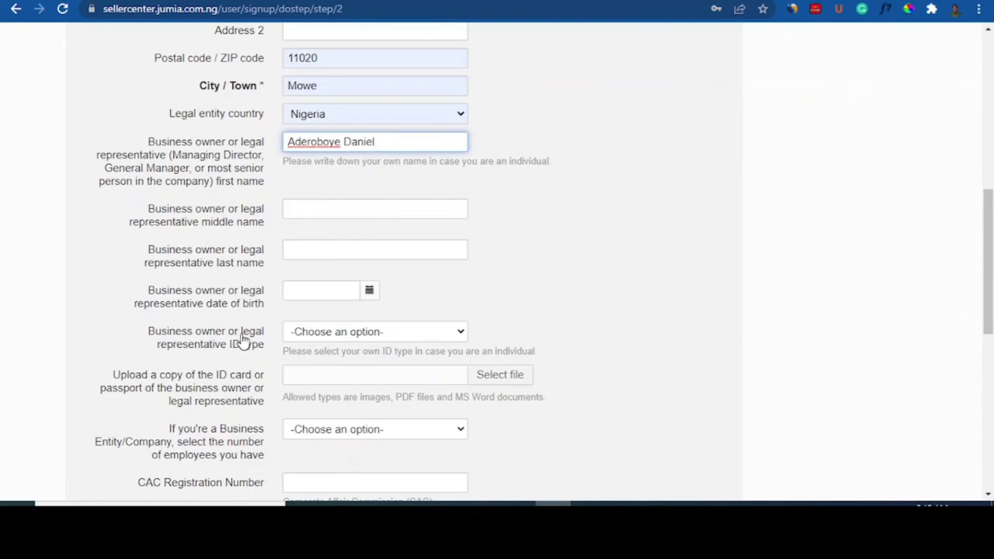
click(380, 337)
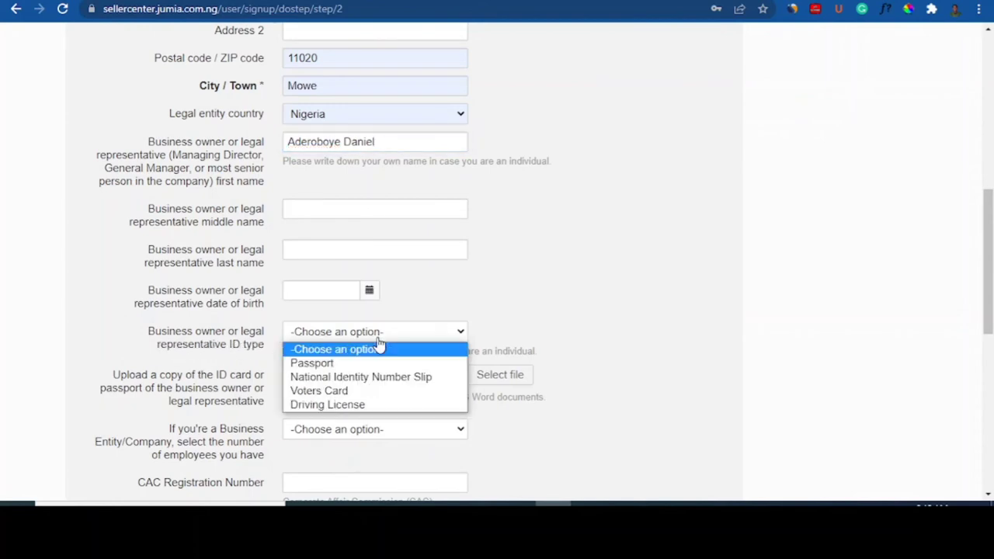
click(339, 378)
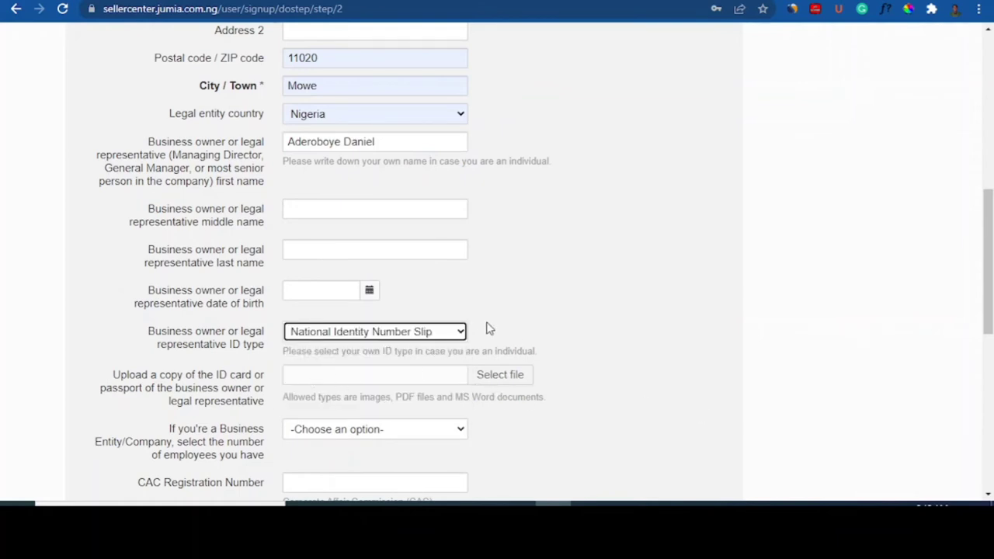
click(460, 331)
click(416, 350)
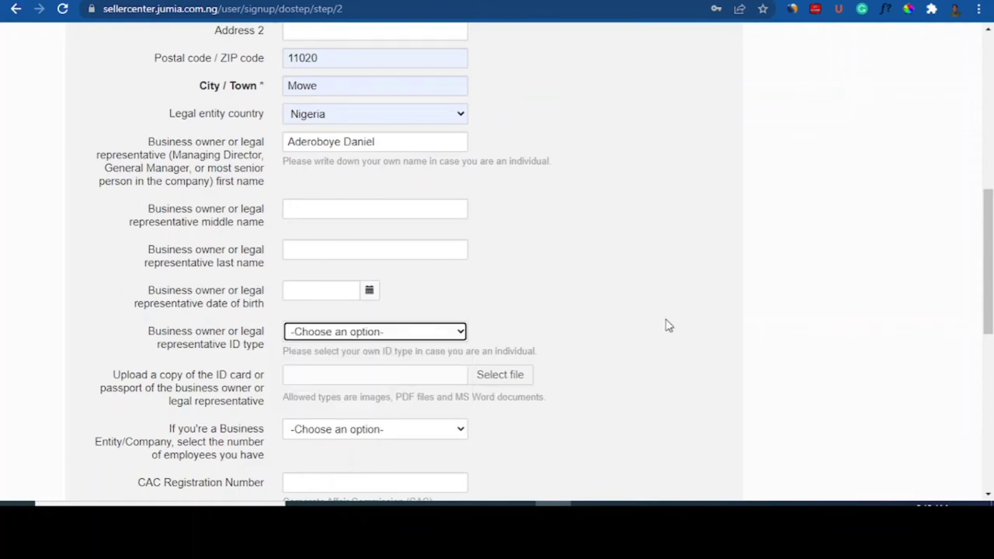
drag(988, 319, 989, 374)
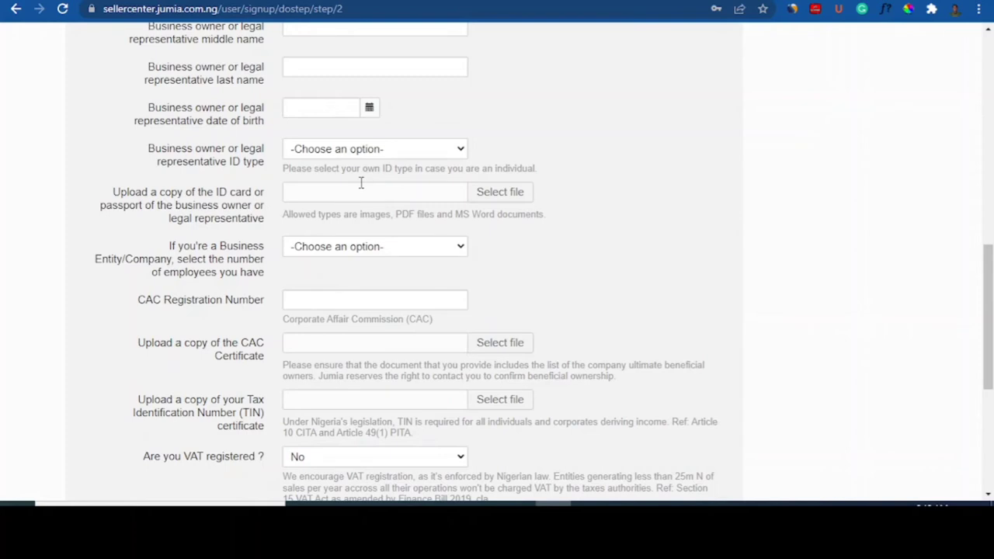
Step: Scroll to the bottom of the Business Information form and continue to the bank step
drag(988, 337, 990, 390)
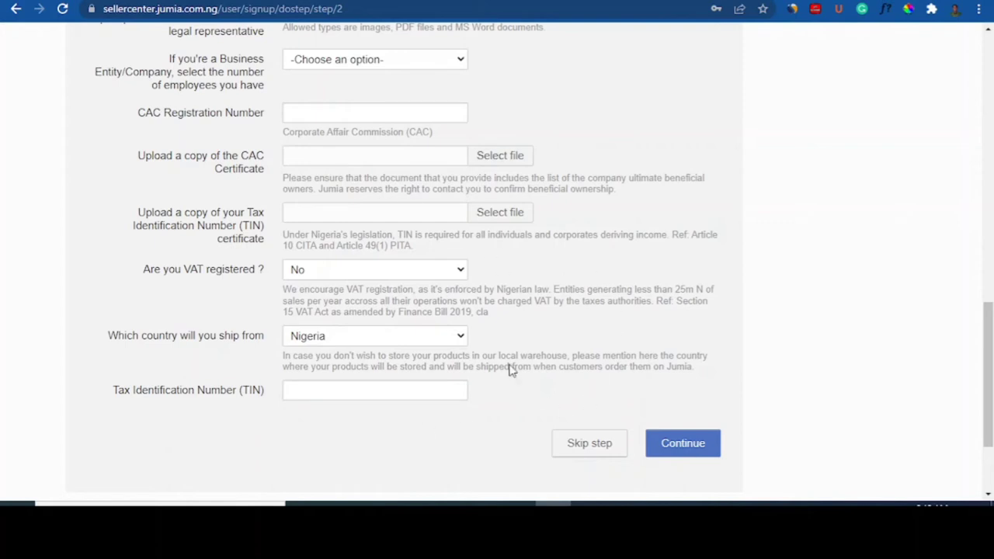
click(708, 447)
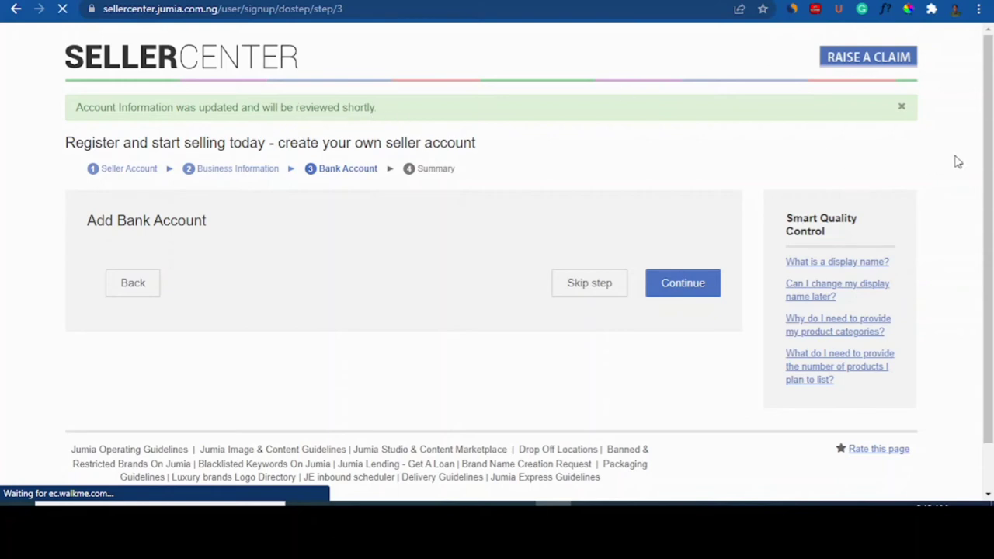
Step: Skip the Add Bank Account step without entering any bank details
scroll(992, 195, down, 1)
scroll(992, 194, up, 1)
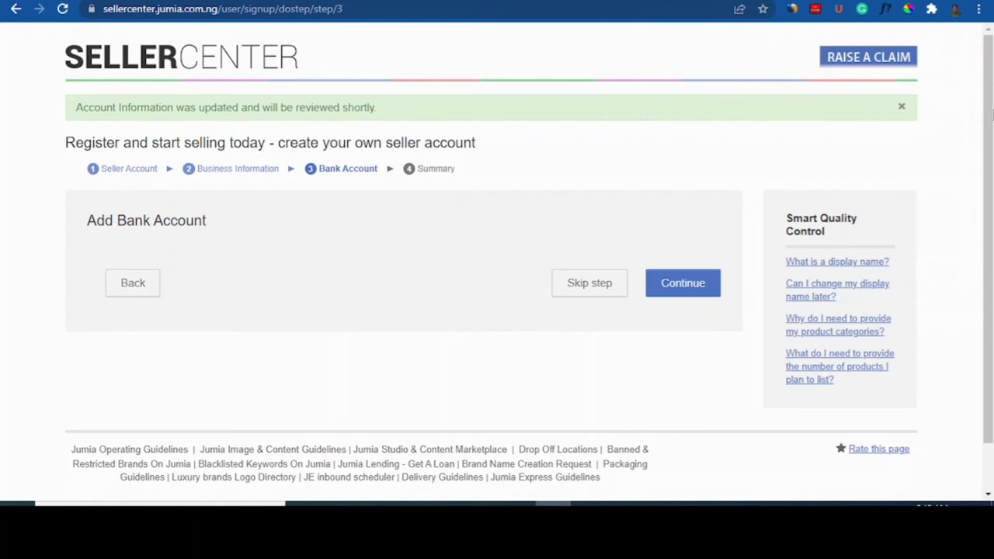
mouse_move(992, 115)
mouse_down()
mouse_move(992, 163)
mouse_move(992, 113)
mouse_up()
click(610, 286)
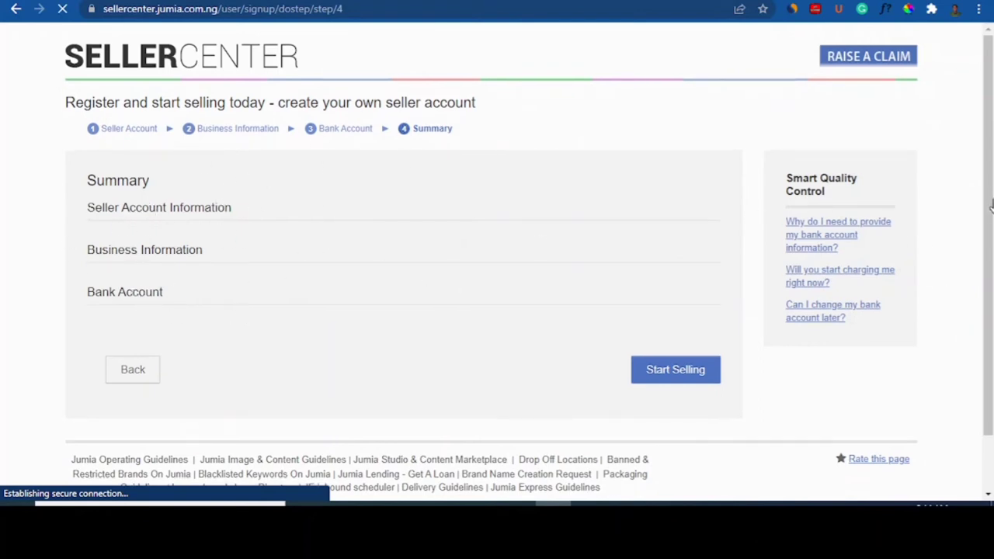
Step: Review the seller and business summary sections, then finish with Start Selling
mouse_move(990, 178)
mouse_down()
mouse_move(991, 239)
mouse_move(991, 160)
mouse_up()
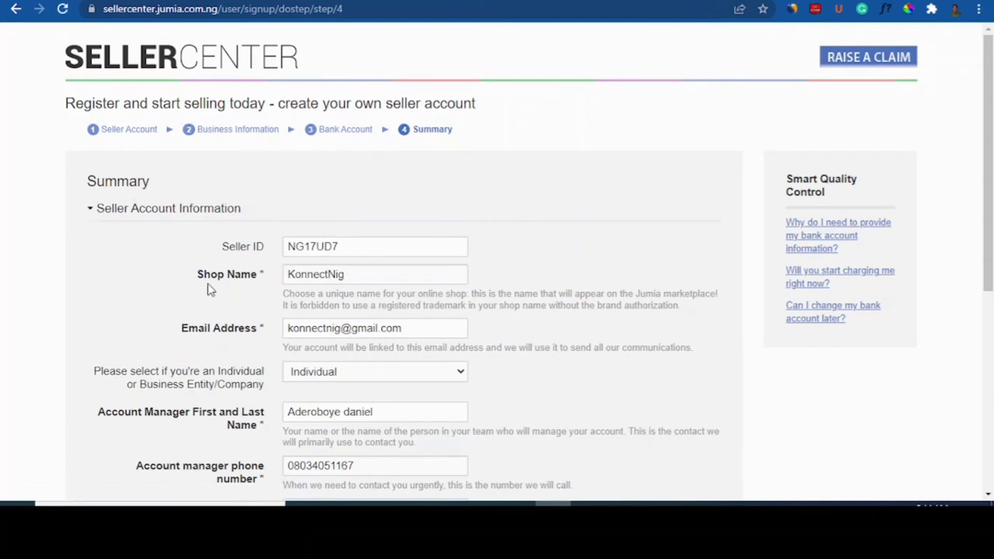
click(107, 221)
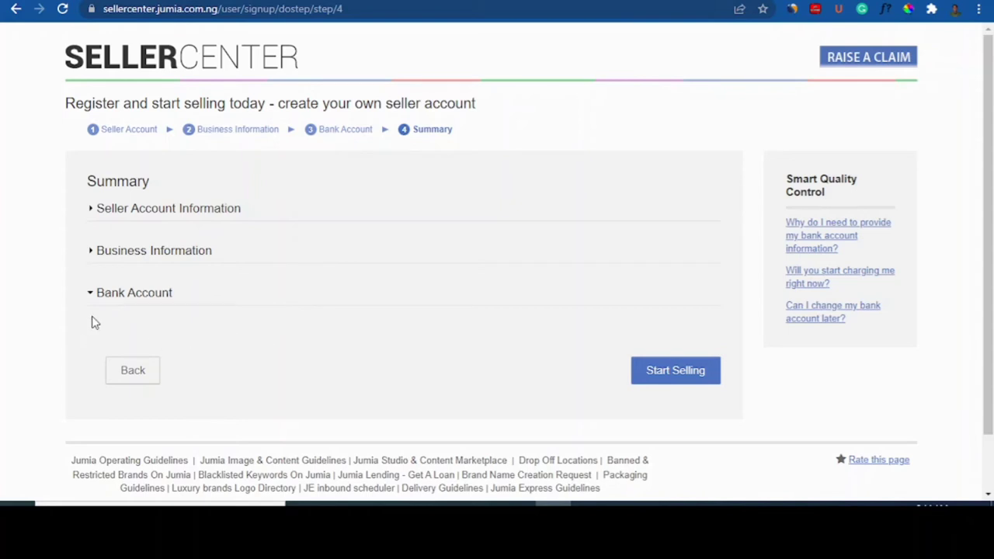
click(91, 258)
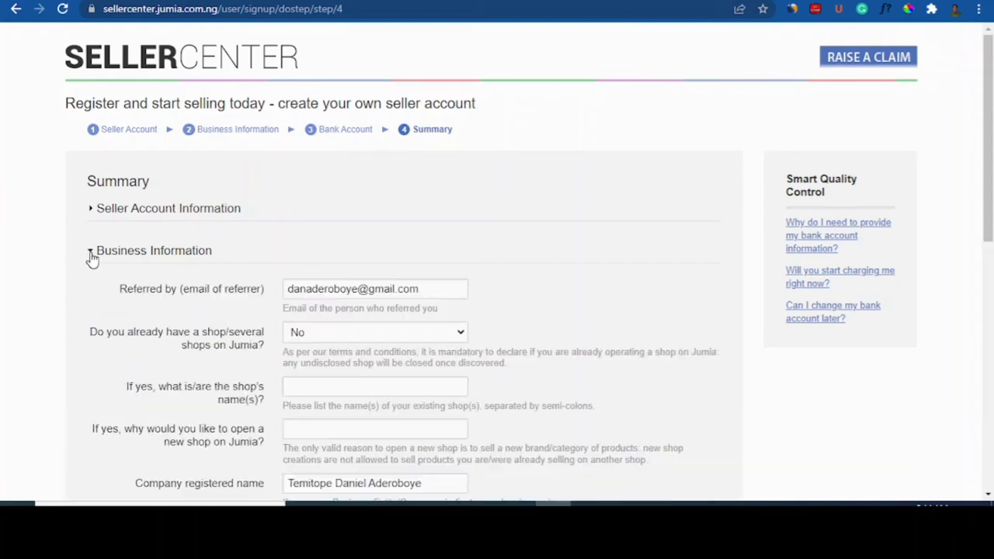
click(91, 256)
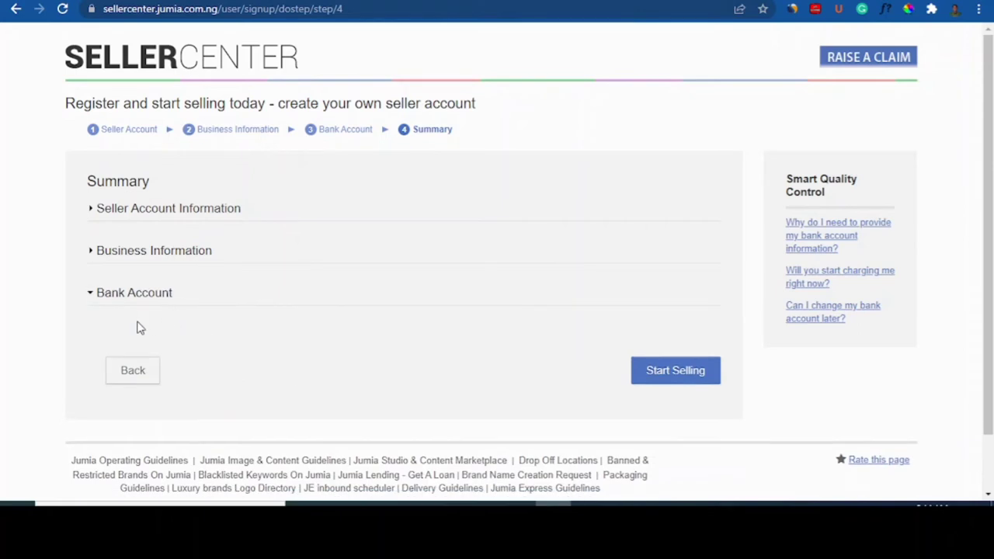
click(676, 371)
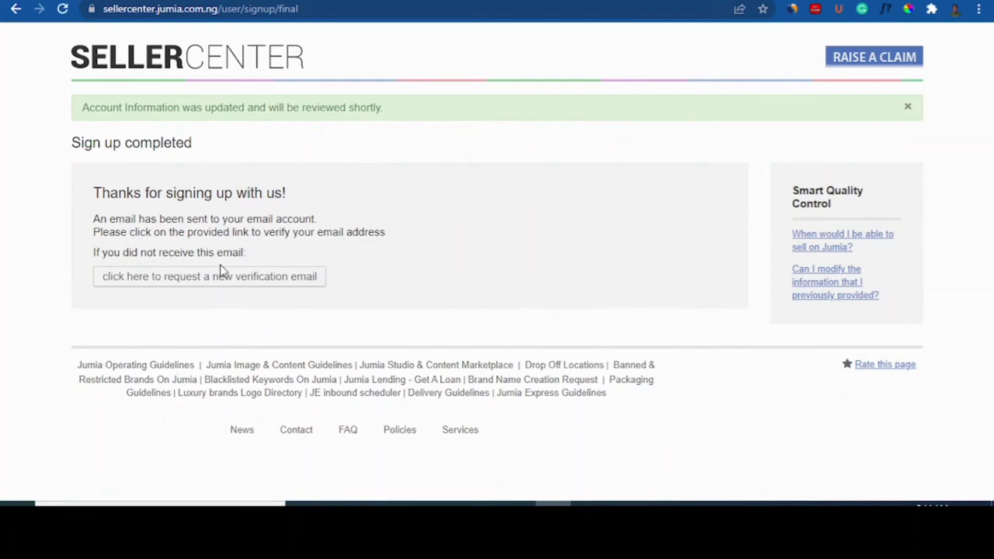
Step: Switch to the Gmail tab with Ctrl+Tab
key(ctrl+Tab)
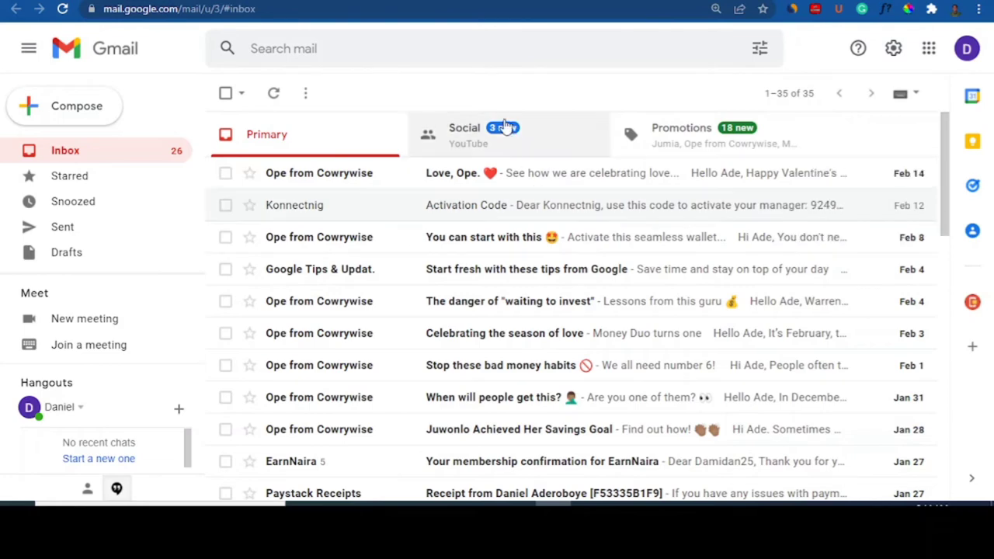
Step: Refresh Gmail twice and show the Promotions tab with the new Jumia e-mails
click(273, 93)
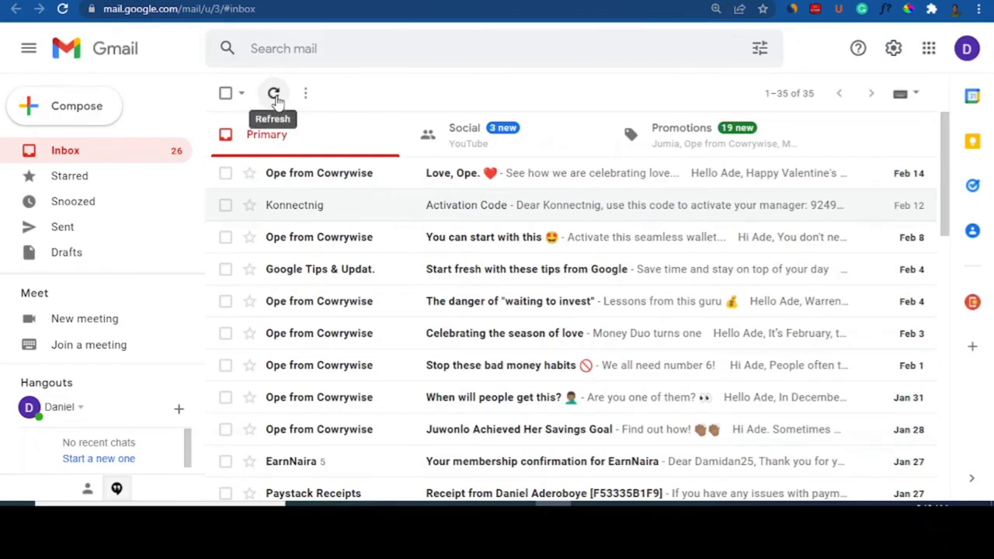
click(274, 96)
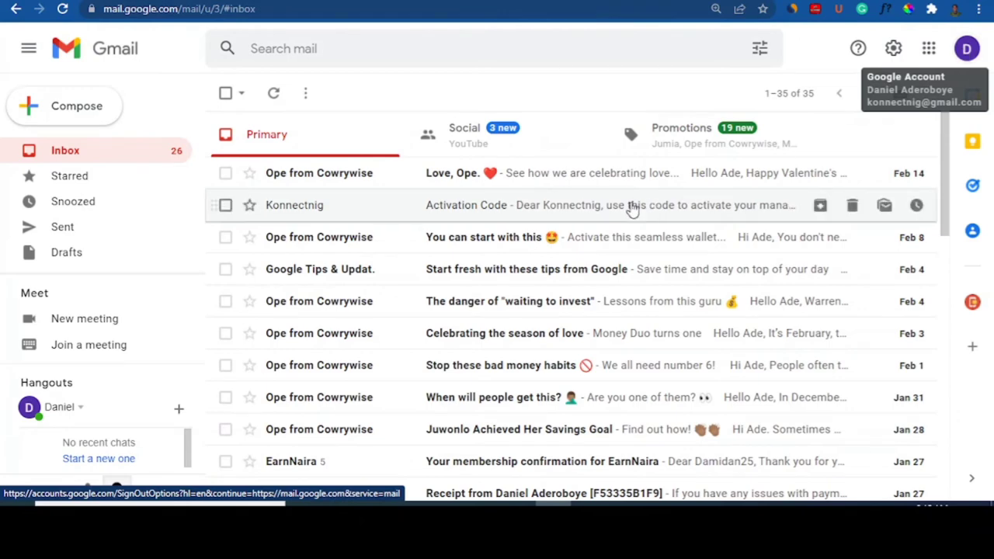
click(677, 146)
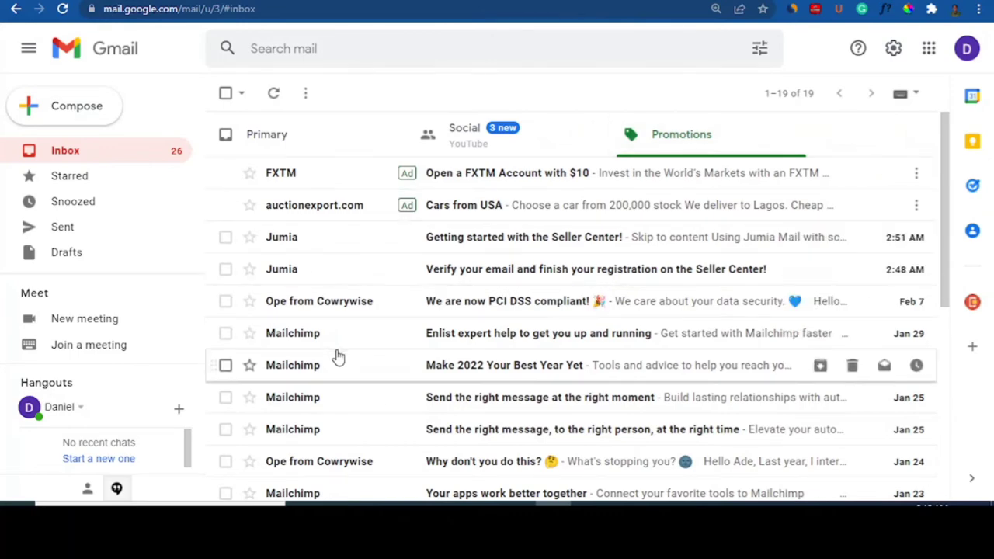
click(497, 240)
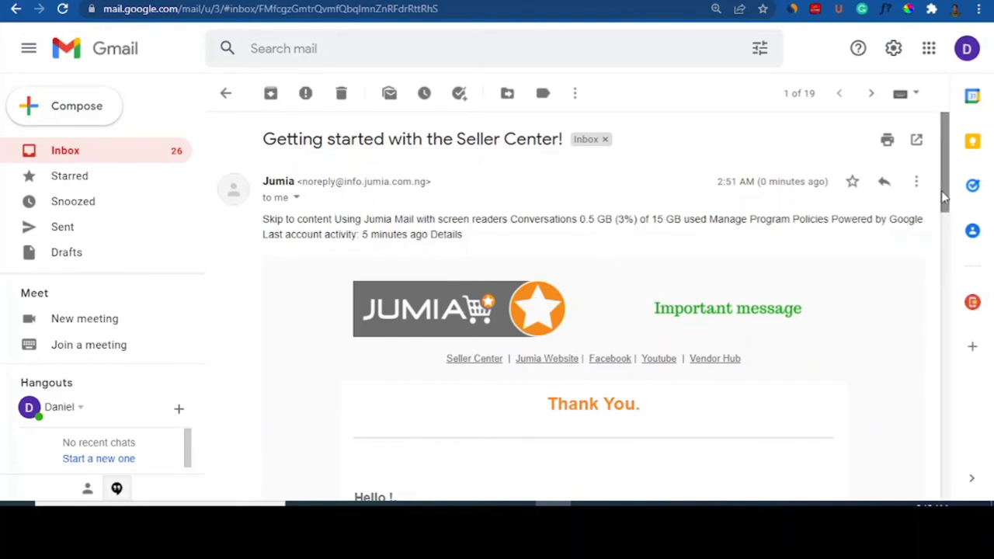
drag(939, 198, 936, 334)
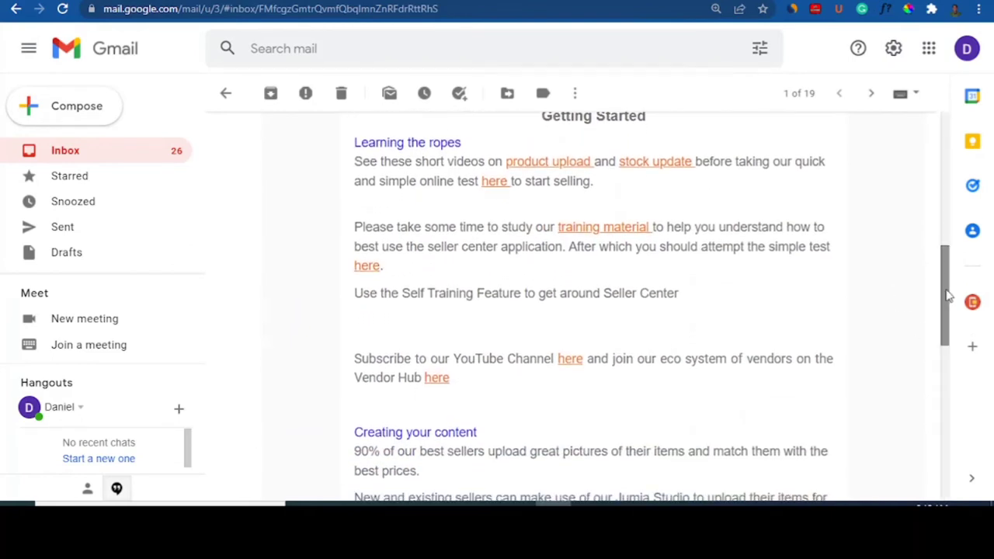
drag(950, 298, 943, 160)
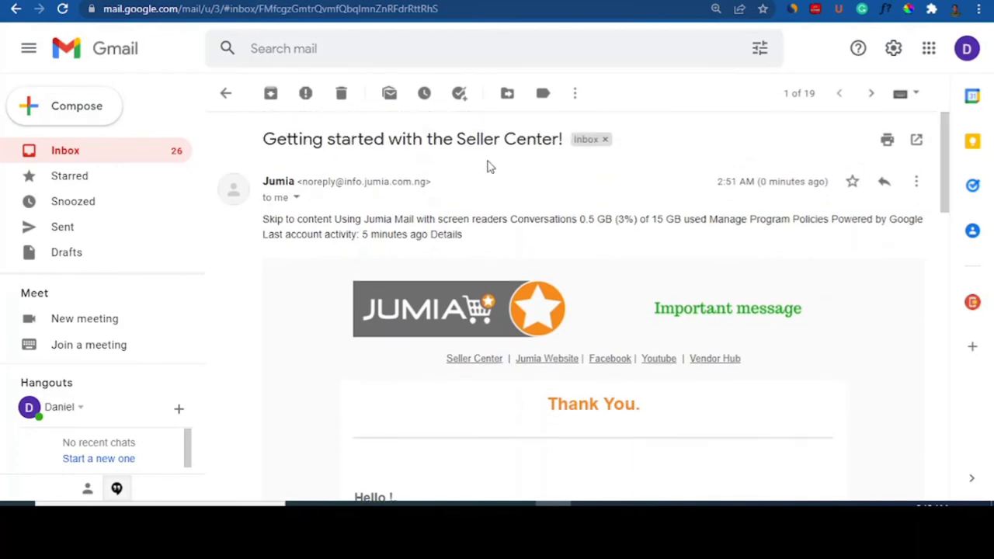
click(226, 107)
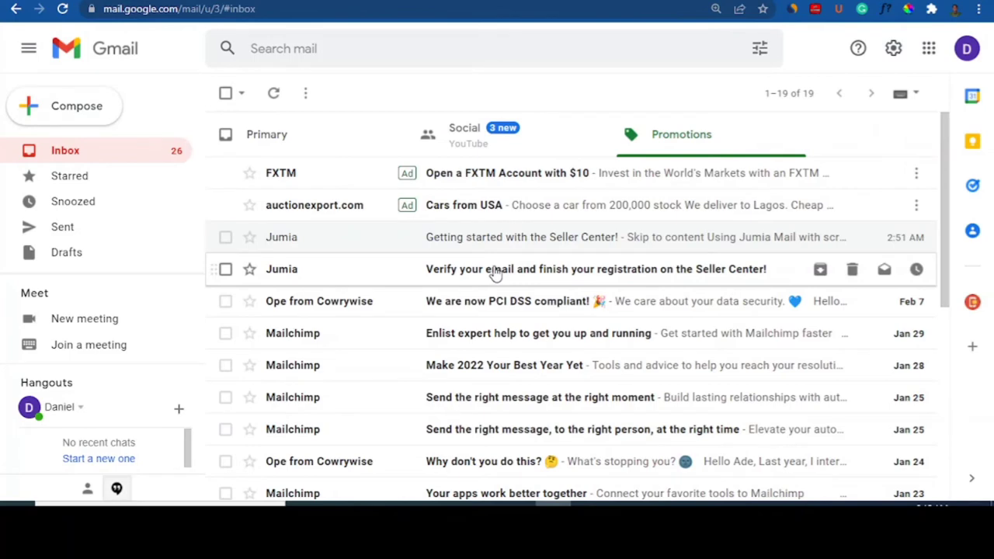
Step: Open Jumia's 'Verify your email' message in Gmail and follow its registration confirmation link
click(450, 283)
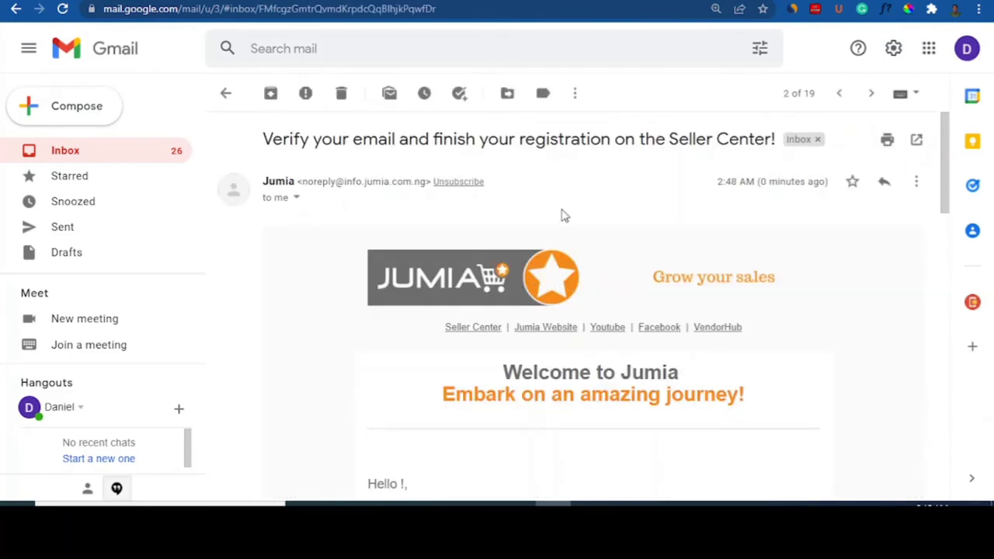
drag(941, 163, 943, 284)
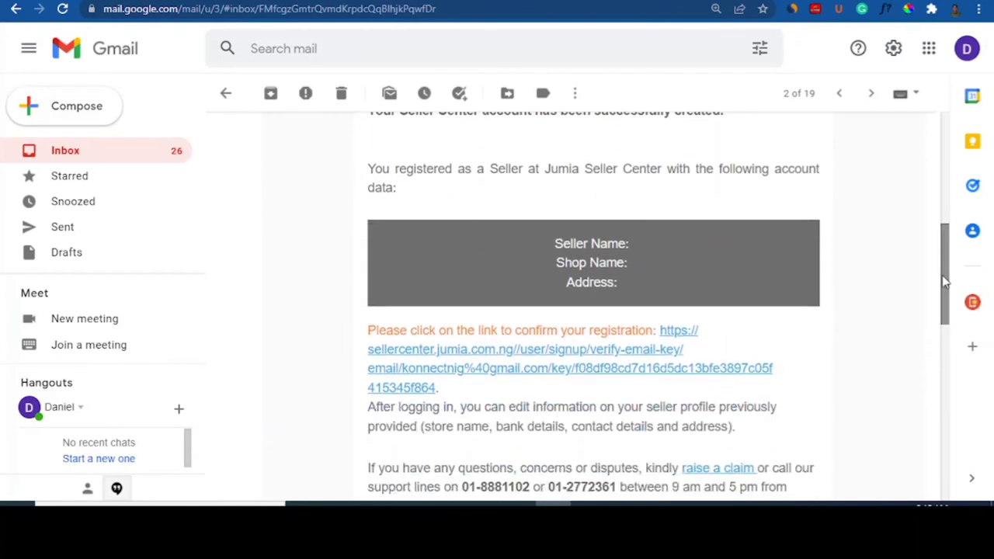
click(478, 375)
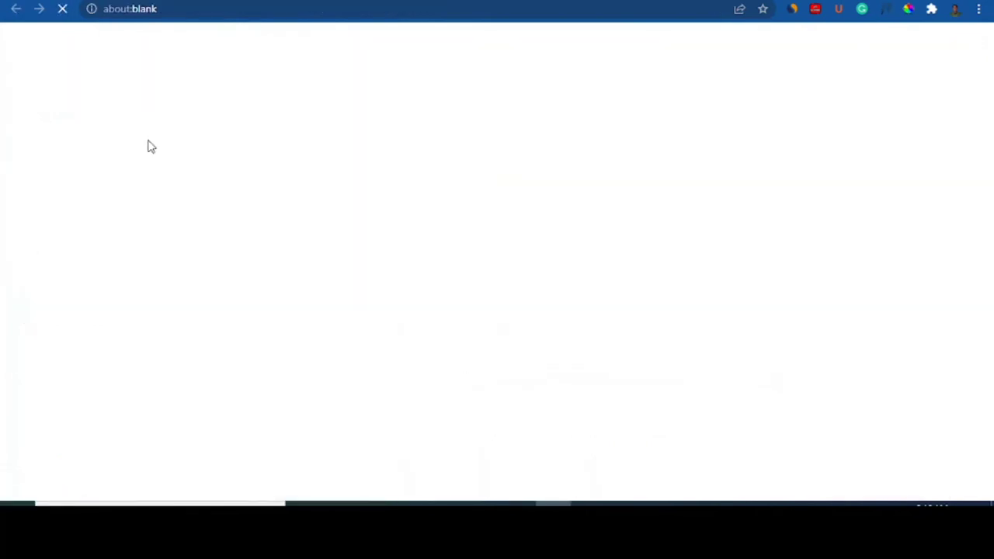
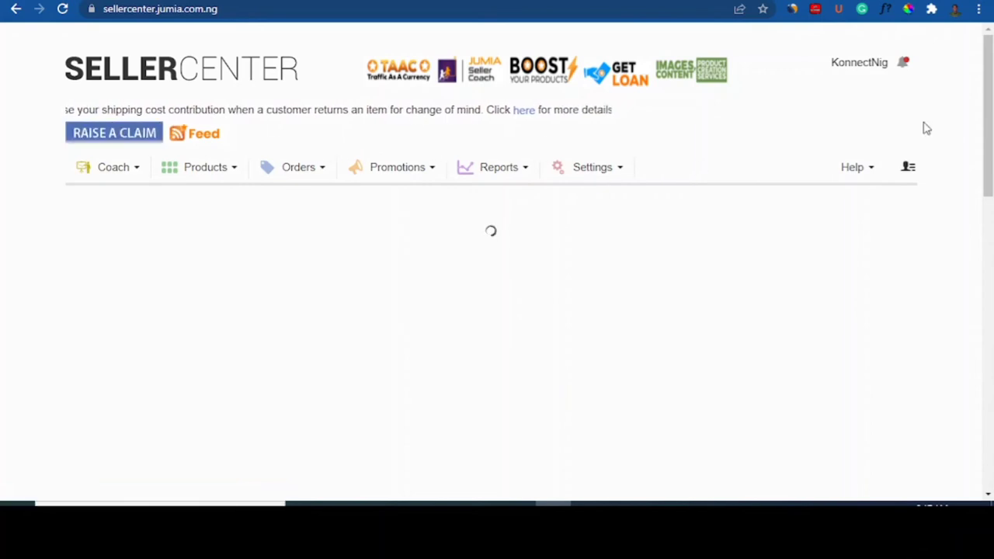
Step: Bring up the Jumia page for the khaki lace-up canvas sneakers priced ₦5,847–₦5,980
drag(990, 116, 981, 417)
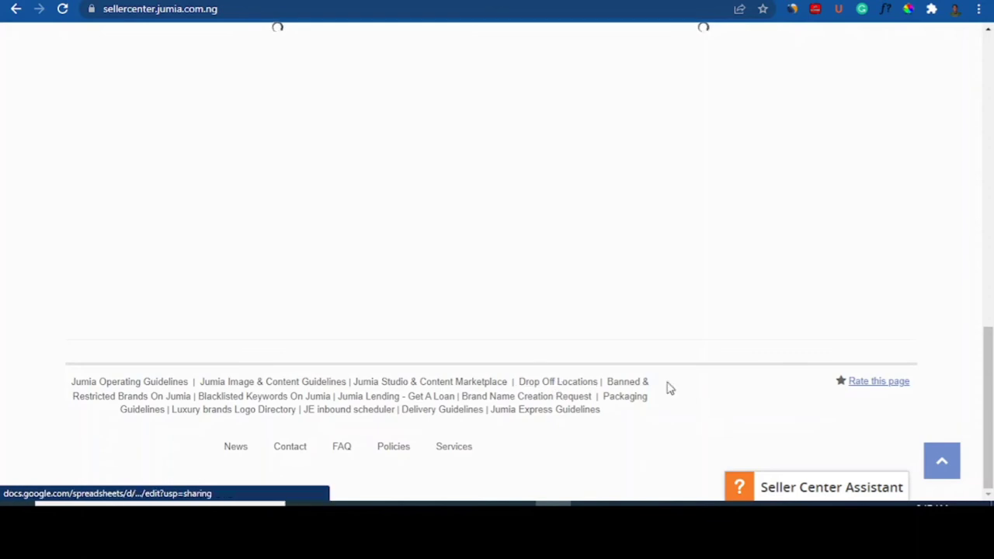
scroll(571, 385, up, 3)
scroll(566, 383, up, 2)
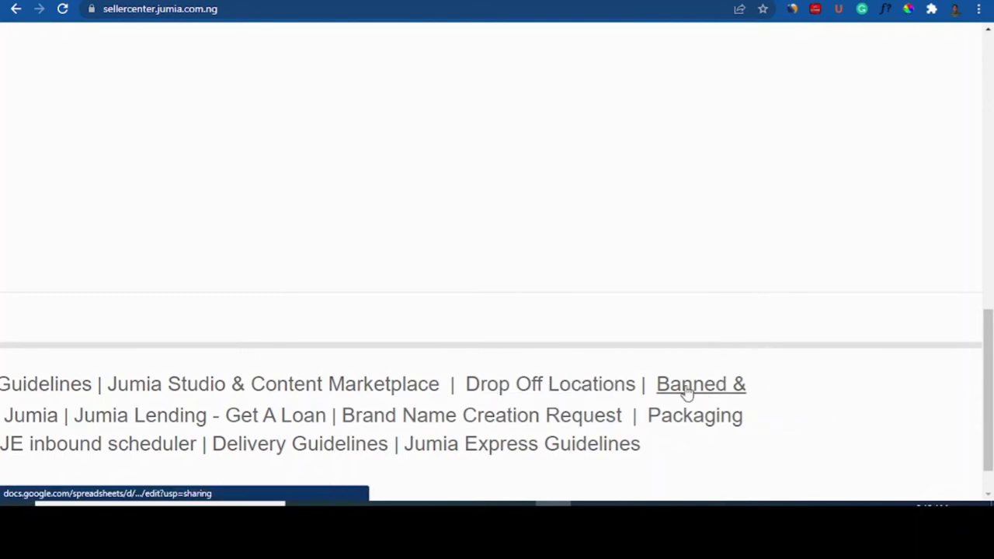
scroll(683, 394, down, 3)
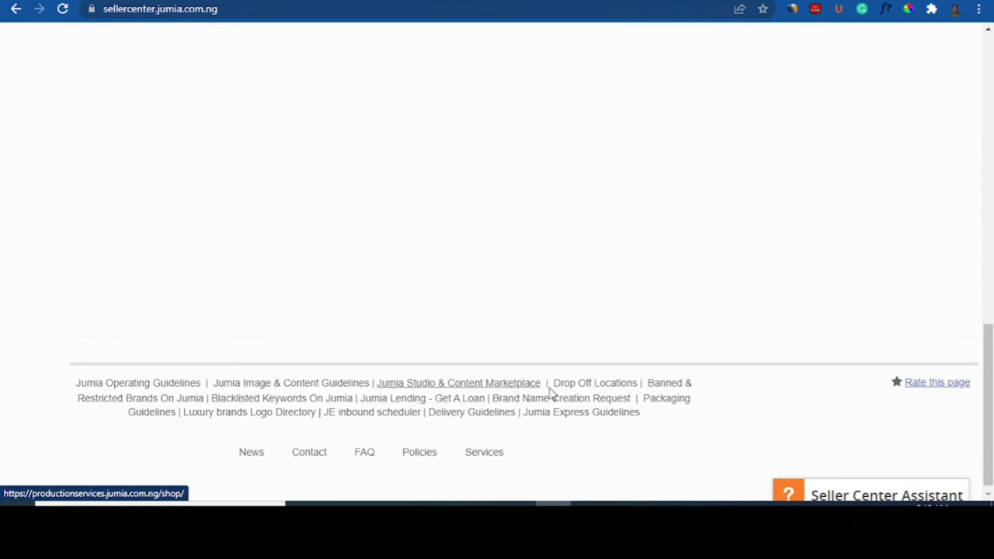
click(594, 383)
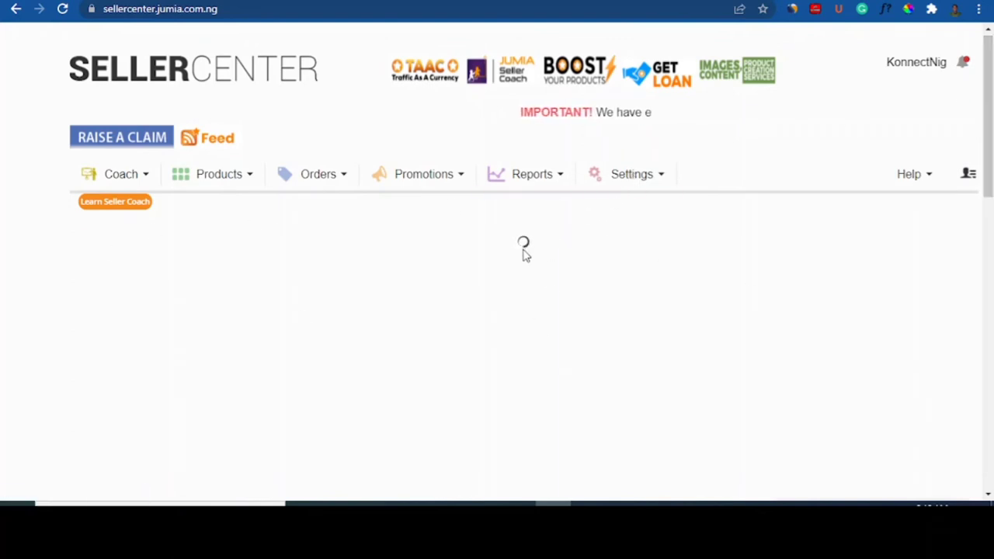
drag(990, 143, 992, 122)
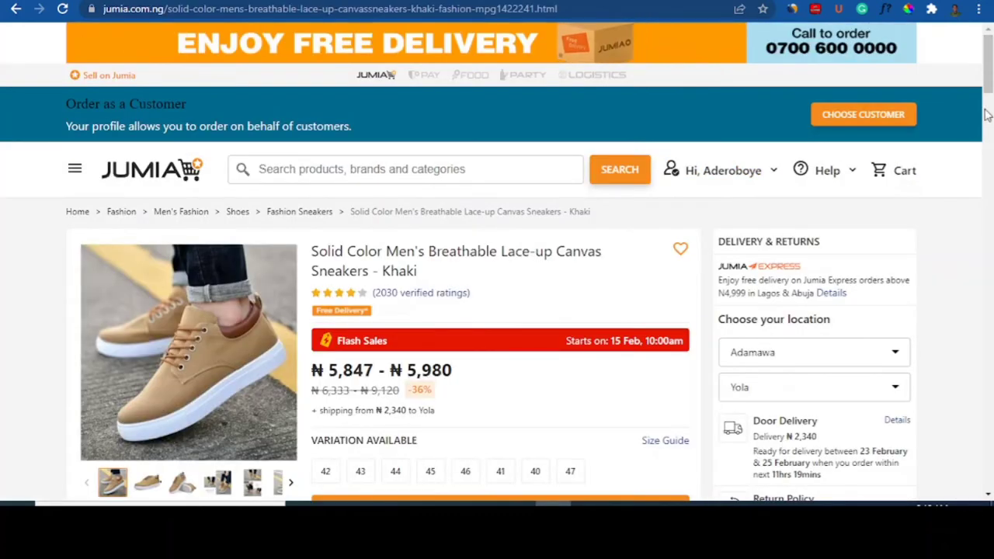
mouse_move(989, 83)
mouse_down()
mouse_move(992, 109)
mouse_move(992, 71)
mouse_up()
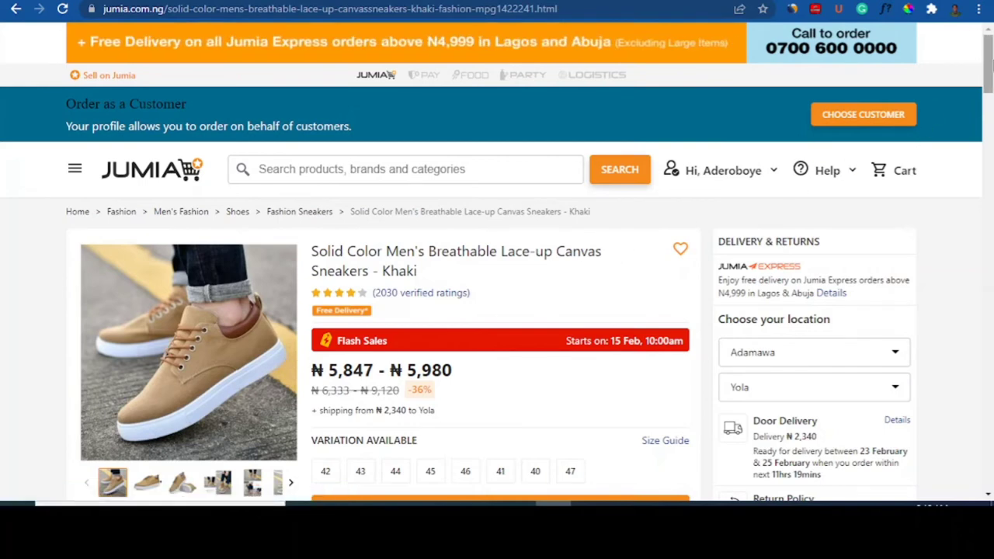
Step: Start listing the khaki canvas sneakers via 'Have one to sell? Click here to list your product'
drag(987, 87, 991, 154)
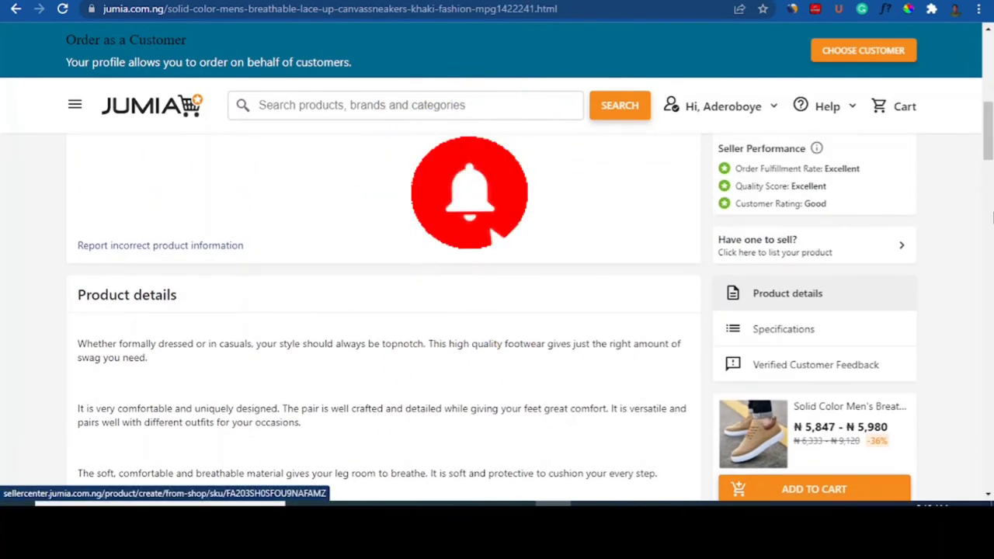
scroll(991, 139, up, 8)
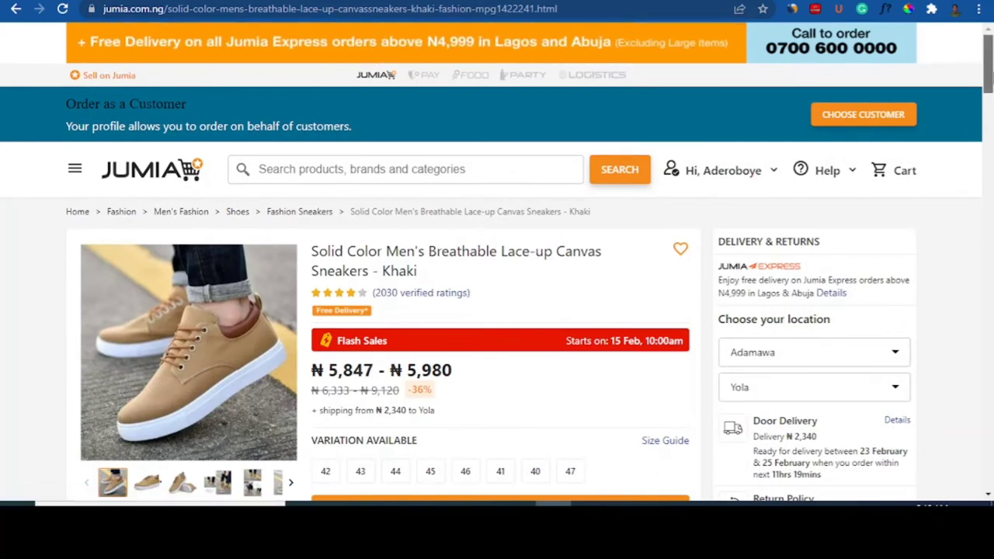
drag(990, 62, 991, 154)
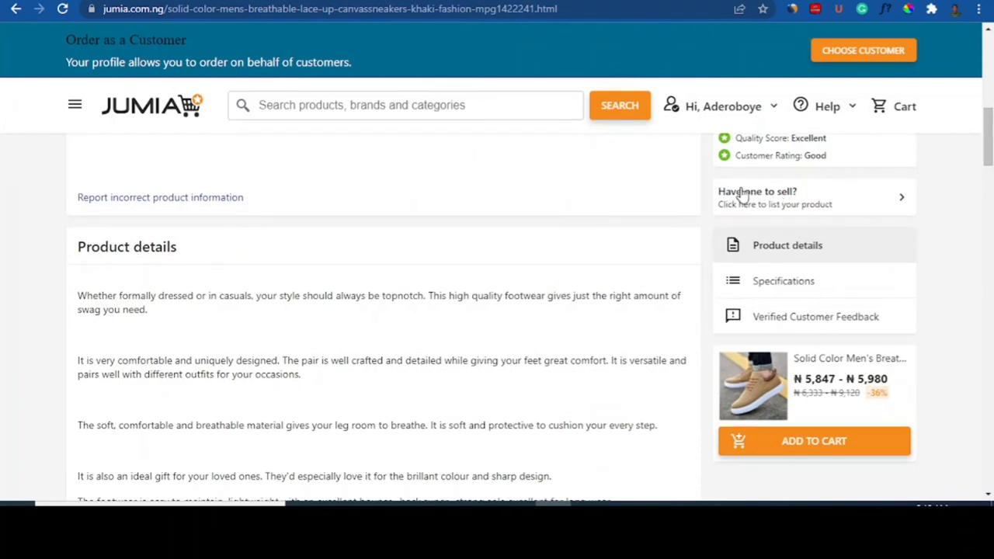
click(814, 209)
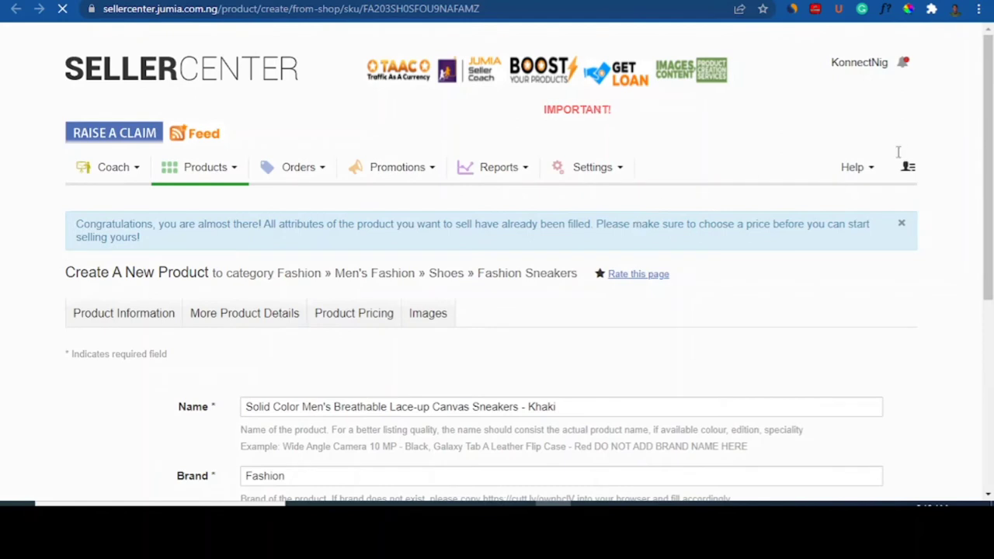
Step: Scroll through the prefilled Fashion Sneakers form down to the size variation pricing table
drag(991, 92, 990, 163)
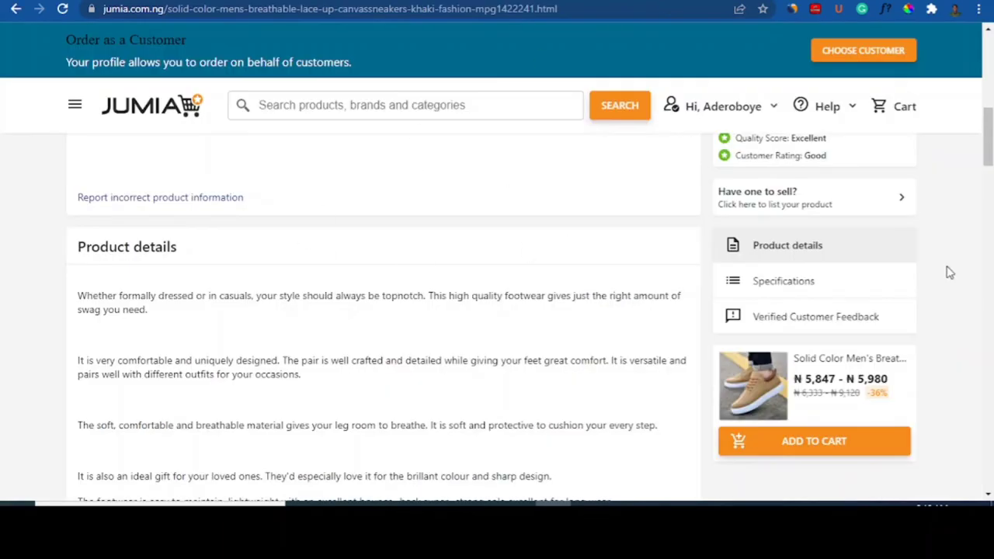
drag(989, 143, 992, 86)
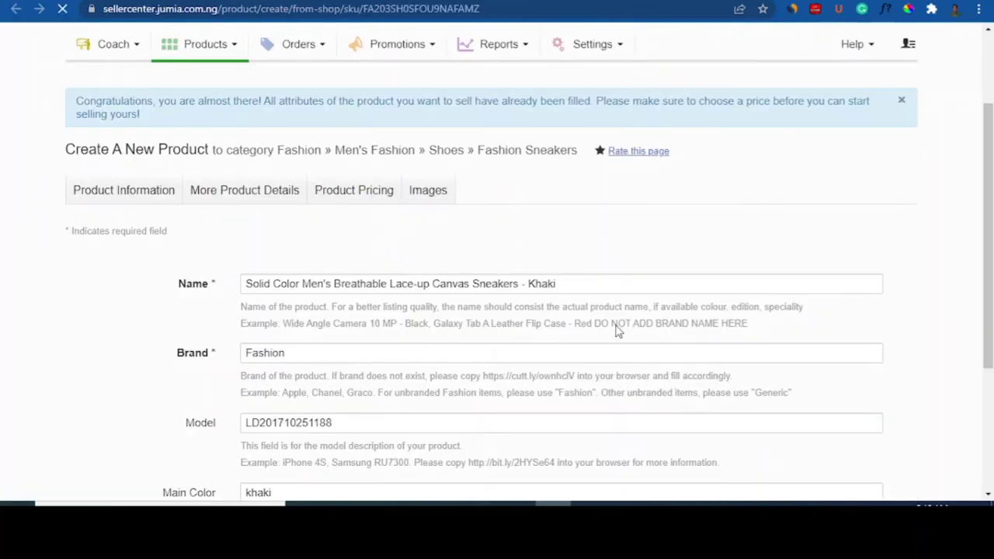
scroll(639, 354, down, 2)
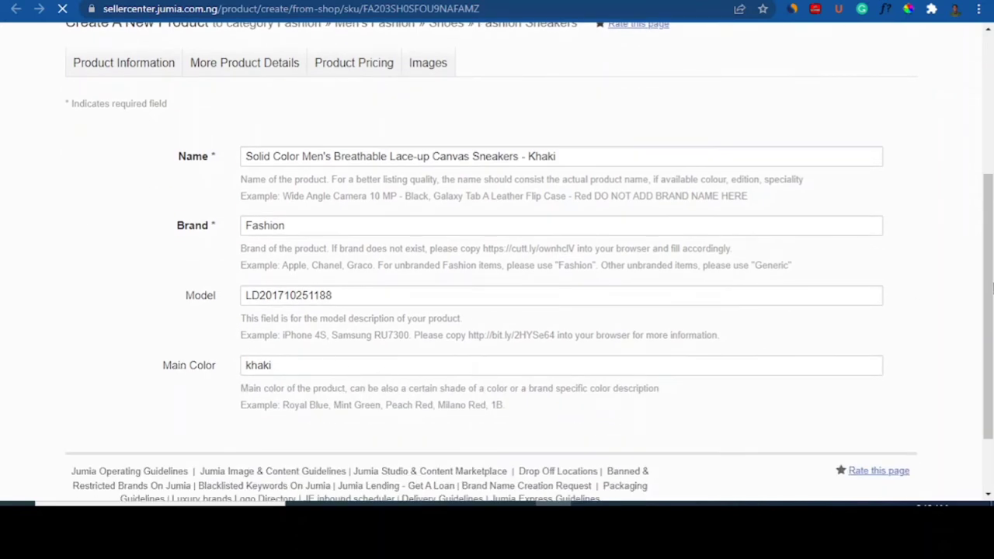
scroll(992, 307, up, 1)
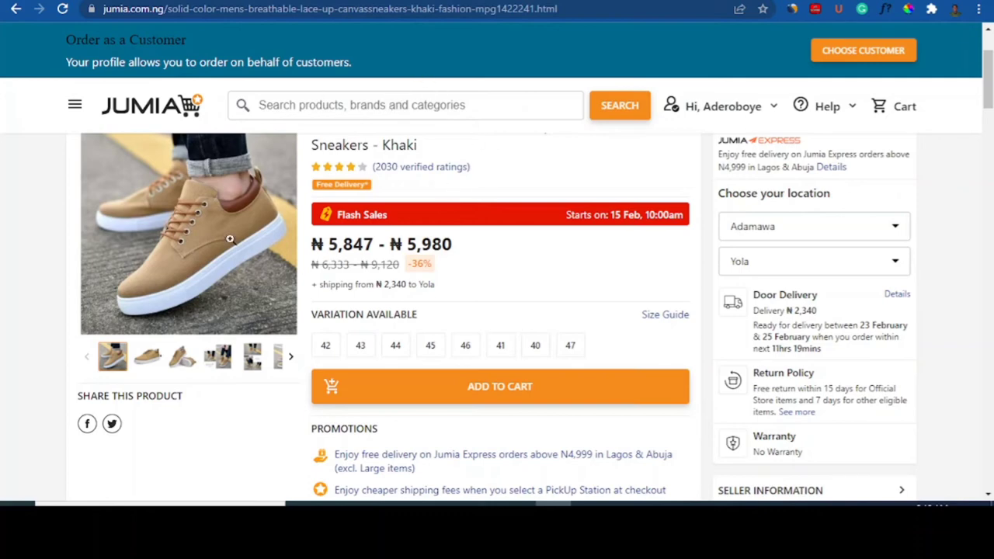
scroll(982, 82, down, 5)
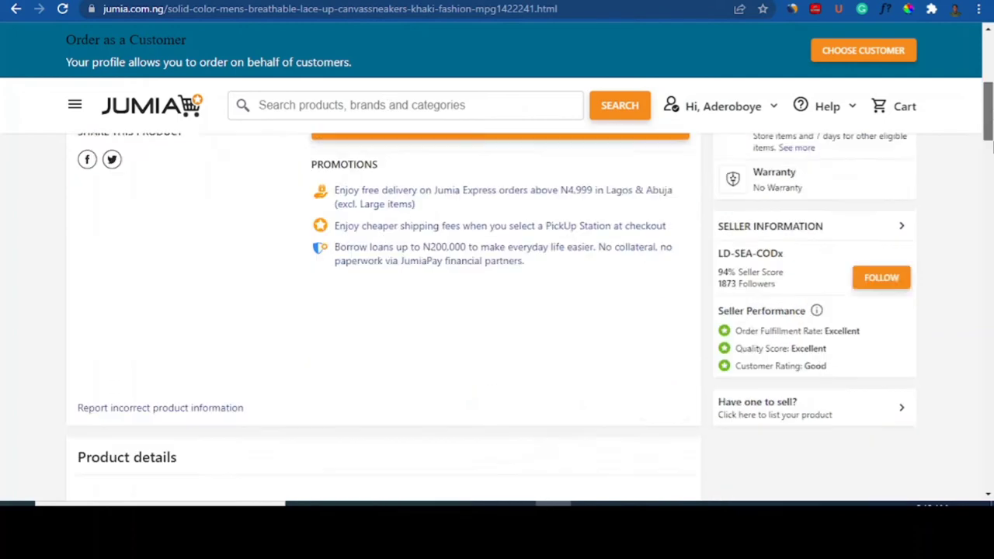
drag(988, 133, 987, 60)
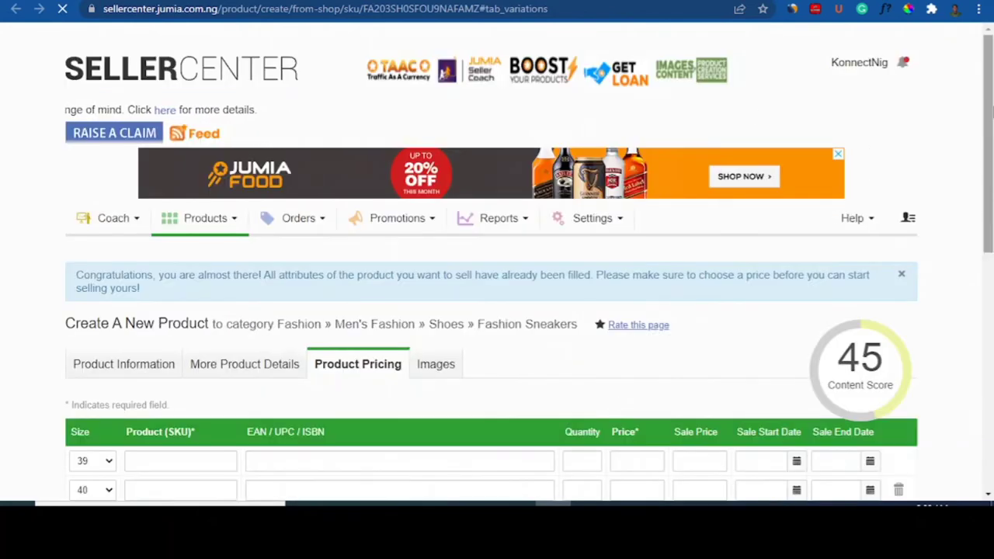
Step: Look through the Seller Center Products and Promotions menu options
mouse_move(989, 112)
mouse_down()
mouse_move(991, 206)
mouse_move(990, 118)
mouse_up()
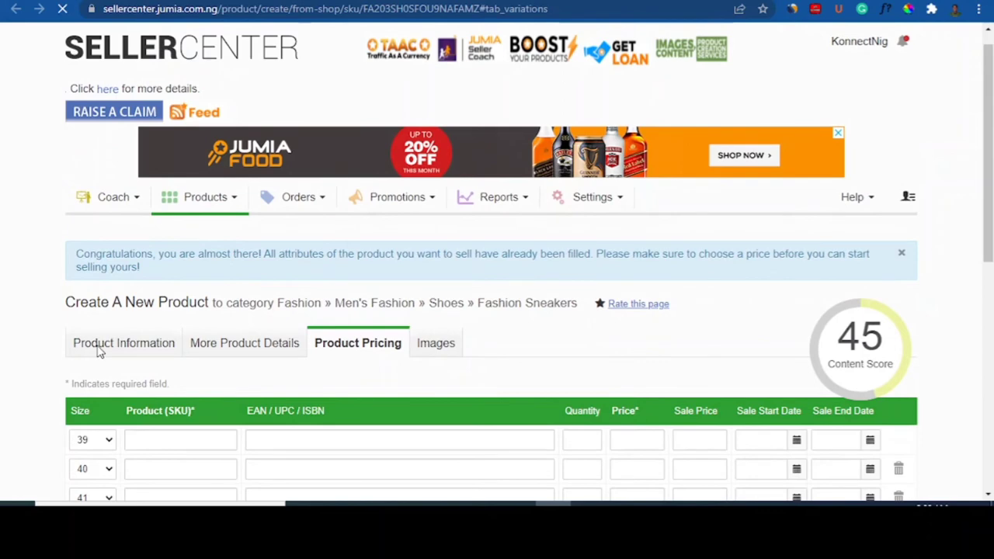
click(633, 0)
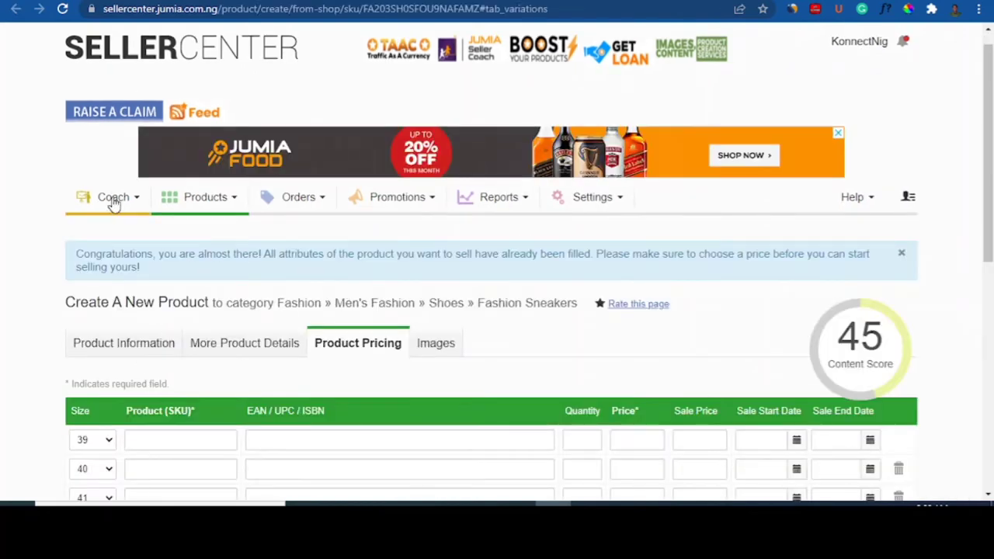
scroll(991, 120, up, 1)
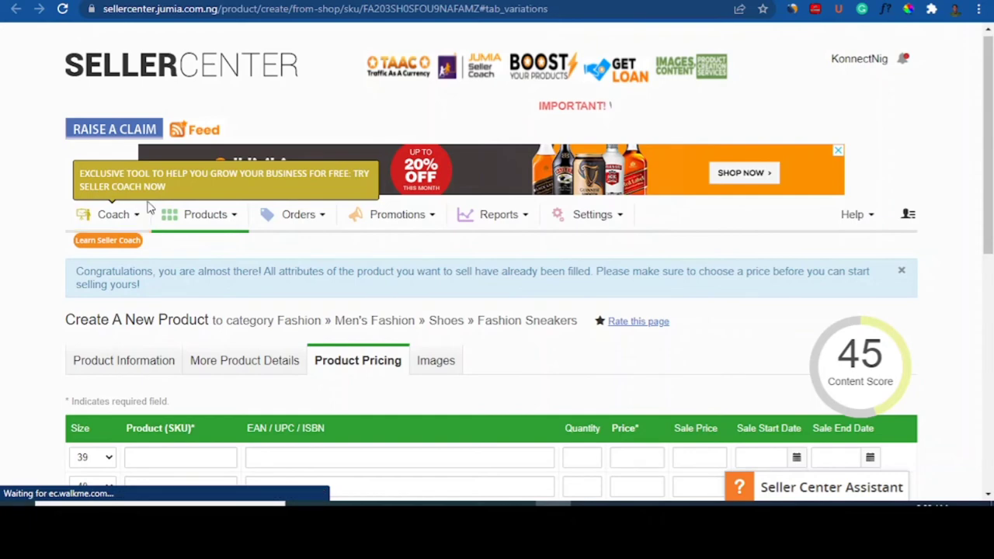
click(236, 220)
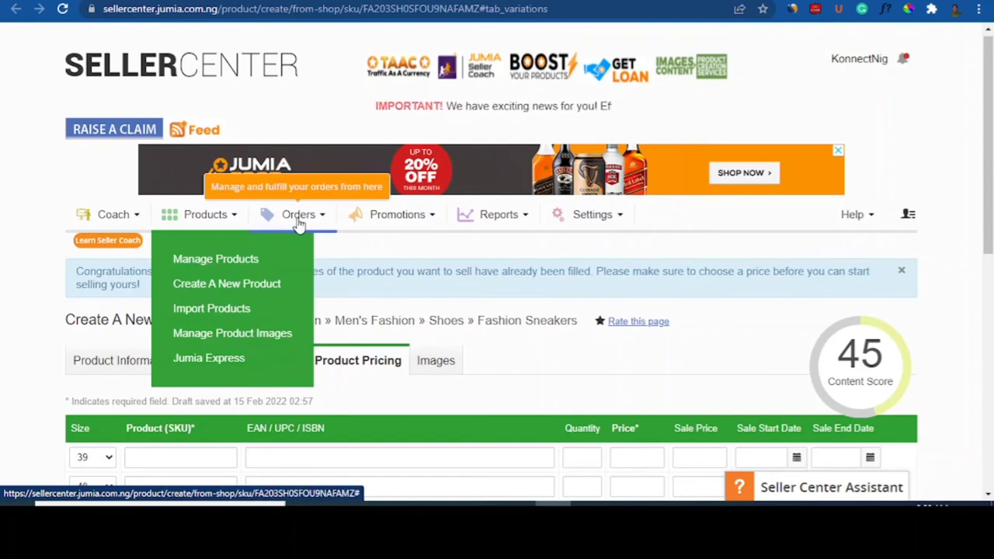
click(437, 222)
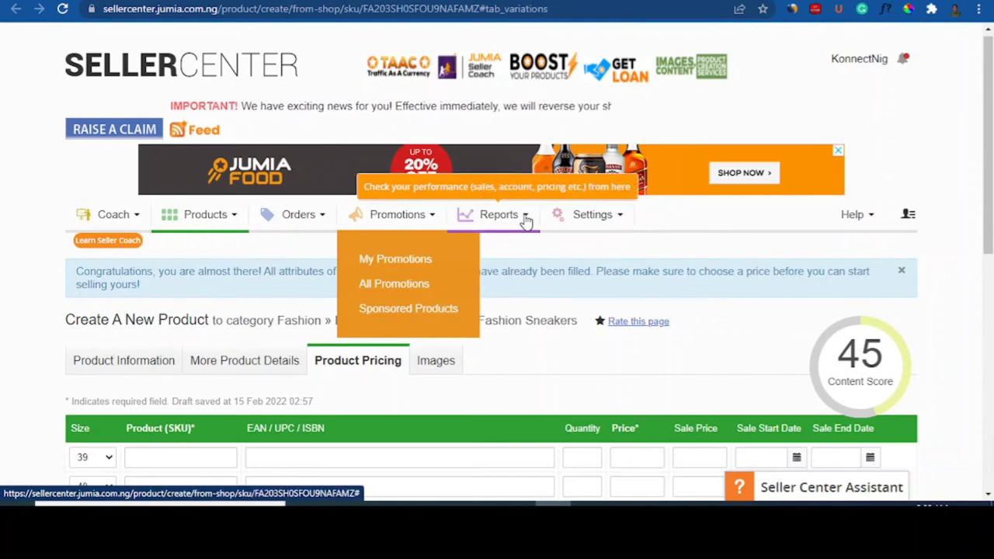
mouse_move(526, 218)
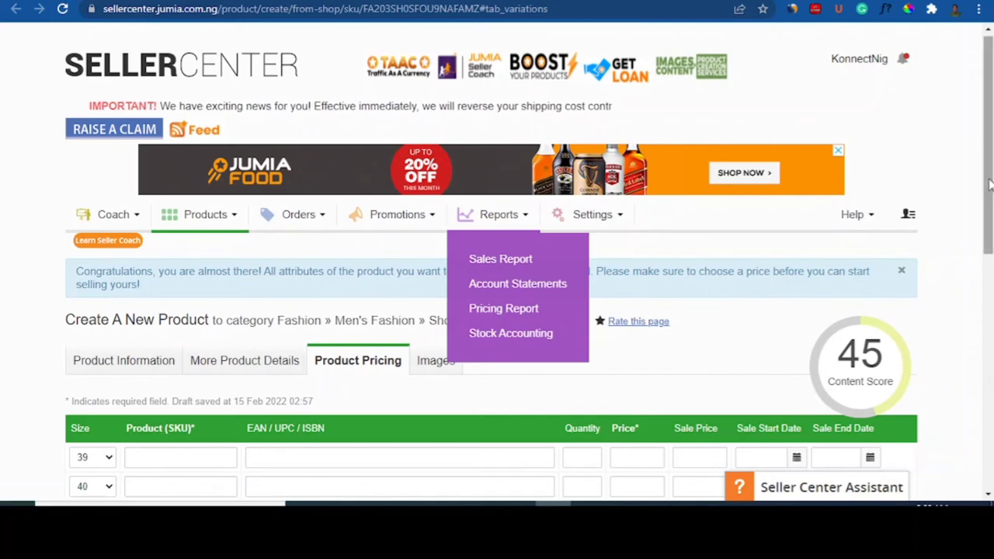
drag(990, 192, 990, 262)
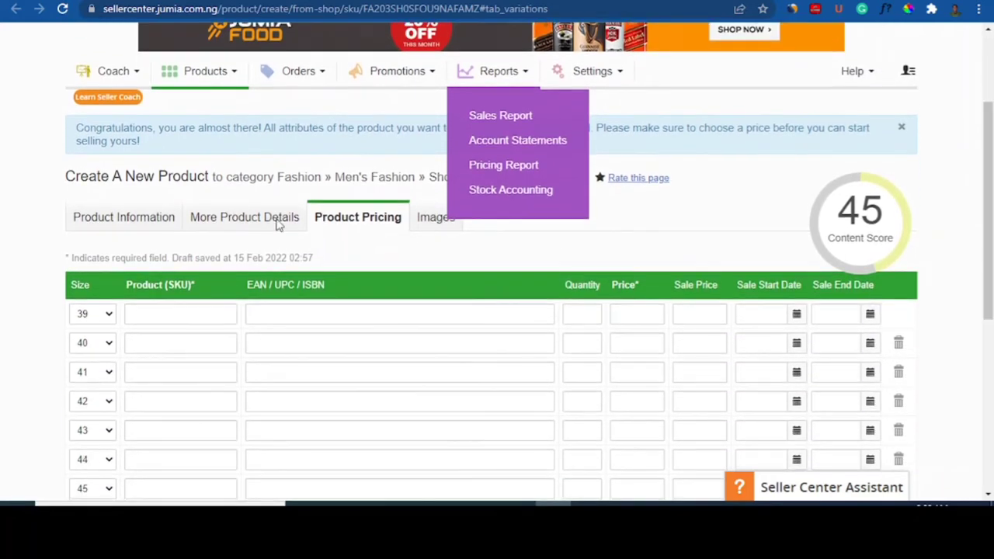
Step: Return to the sneaker form's Product Information tab, which flags missing Product Pricing information
click(108, 227)
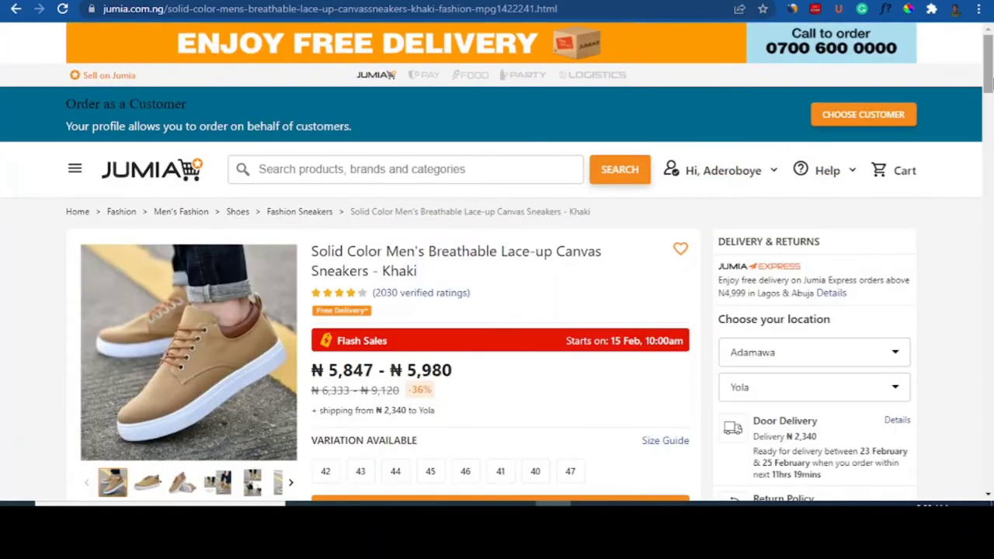
scroll(835, 410, down, 10)
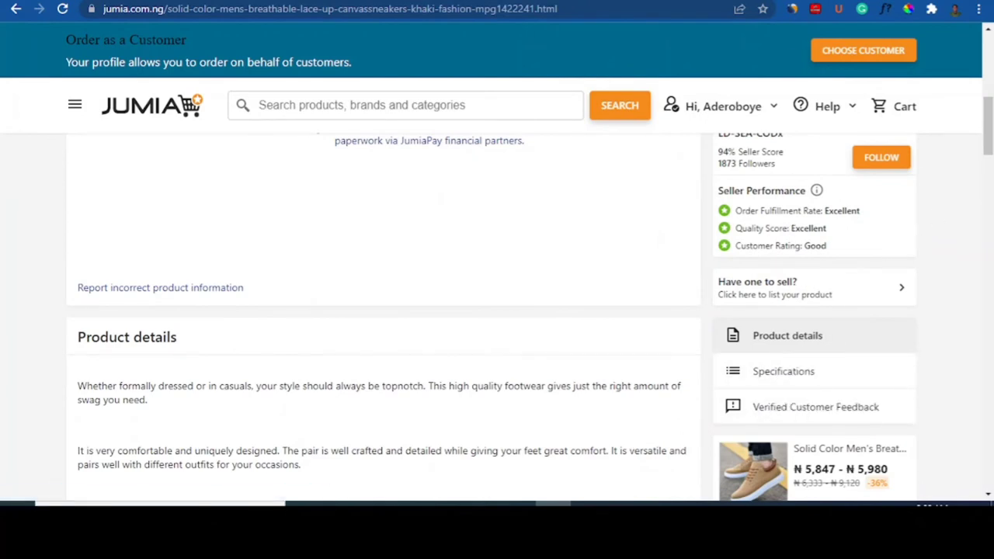
click(87, 1)
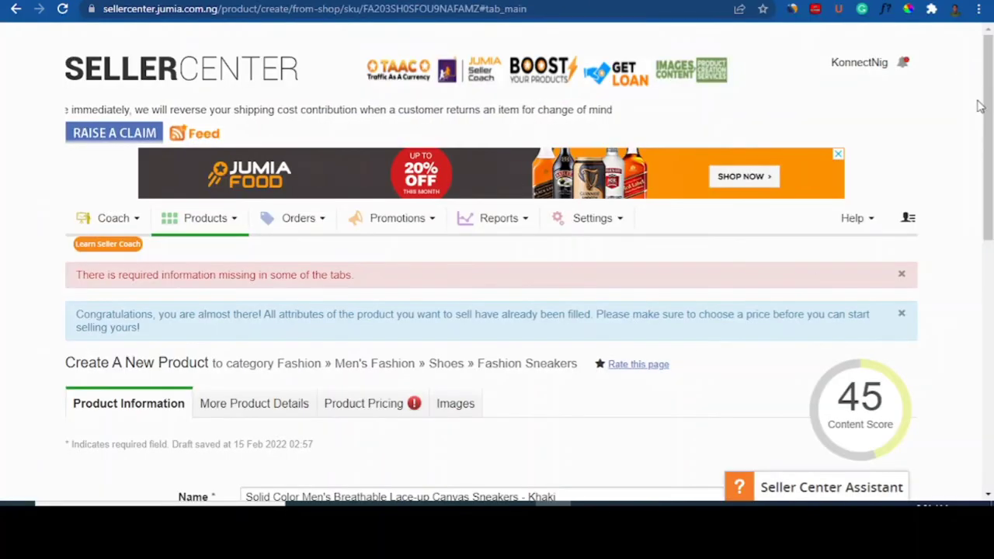
scroll(987, 154, down, 2)
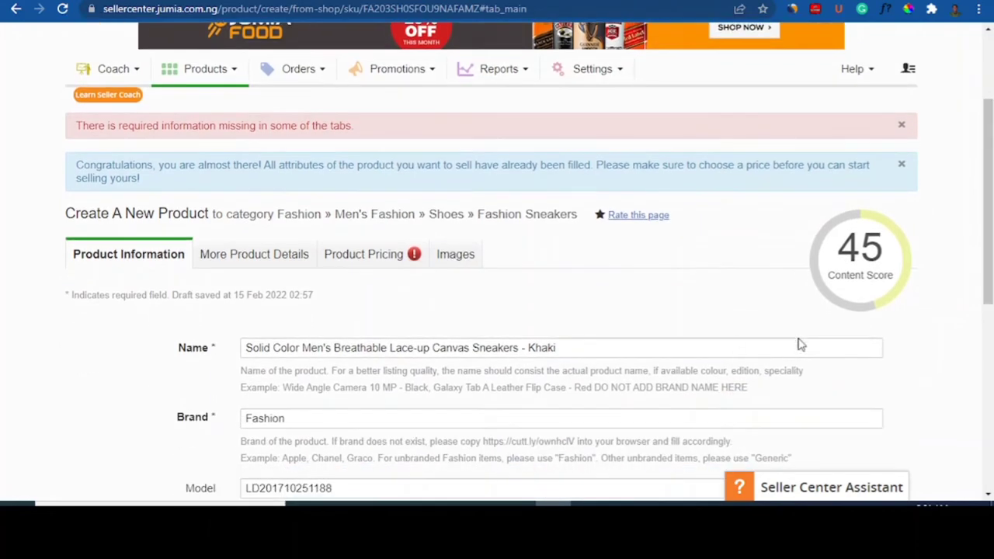
mouse_move(879, 271)
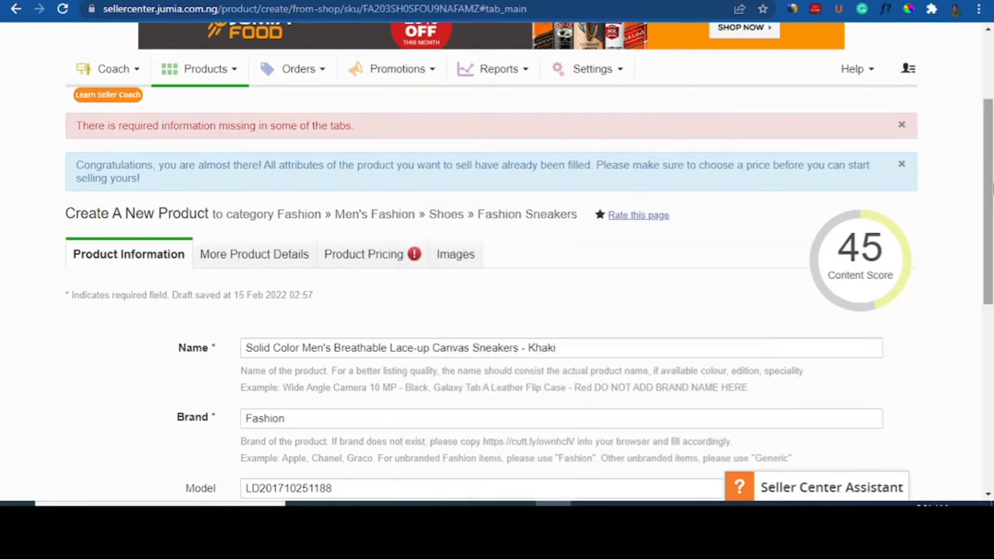
mouse_move(991, 192)
mouse_down()
mouse_move(991, 217)
mouse_move(991, 180)
mouse_up()
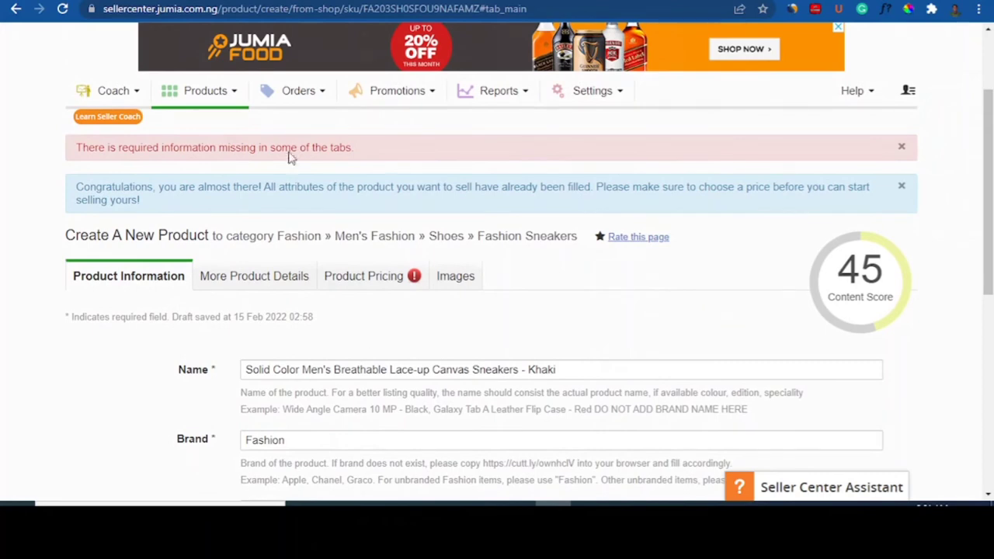
click(238, 93)
scroll(436, 366, down, 1)
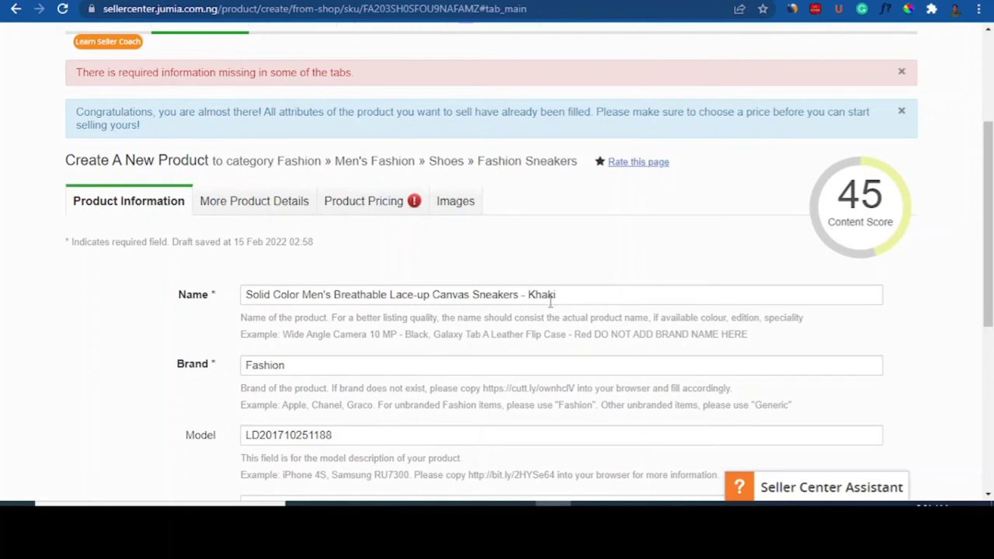
scroll(990, 225, down, 1)
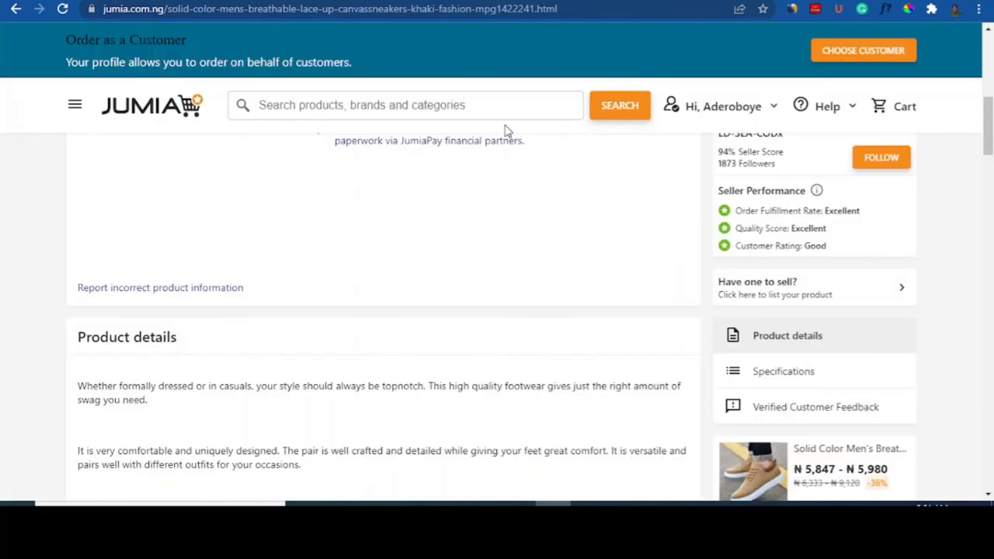
drag(990, 106, 991, 45)
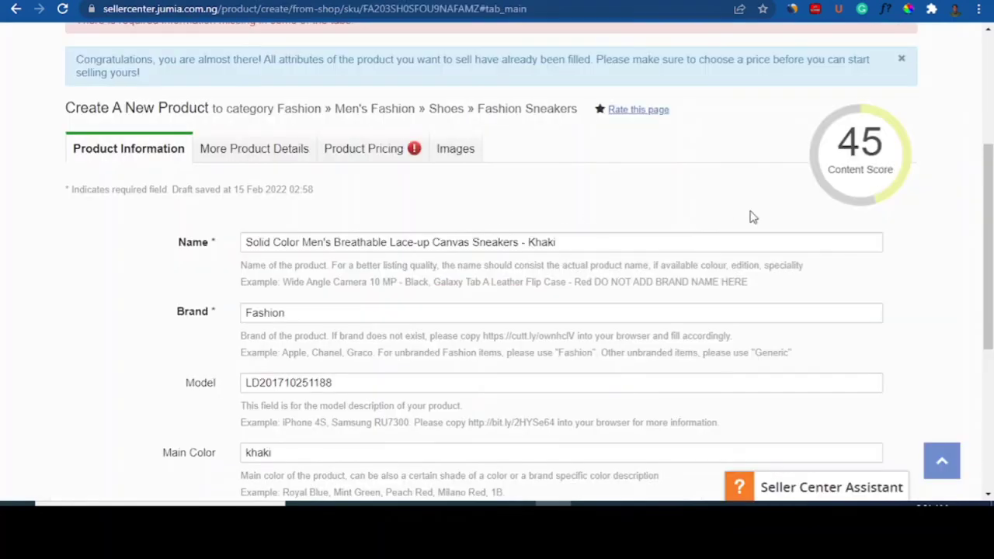
Step: Check the Brand field and leave it set to Fashion
scroll(485, 273, down, 1)
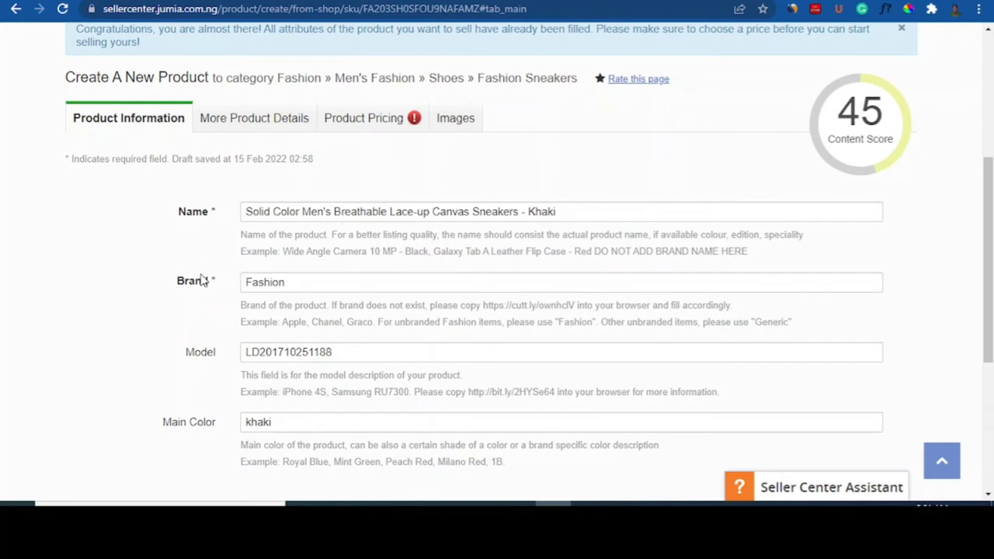
click(290, 282)
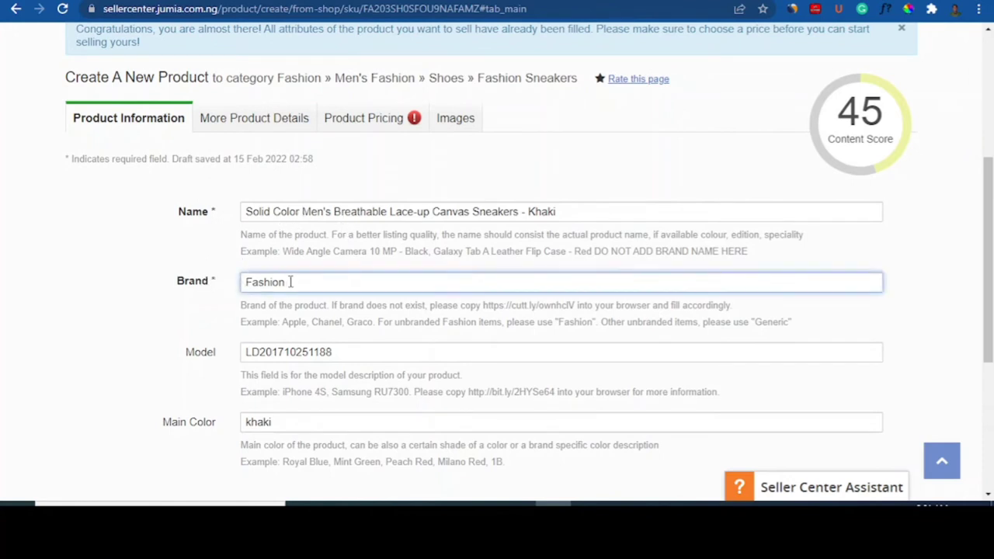
click(204, 305)
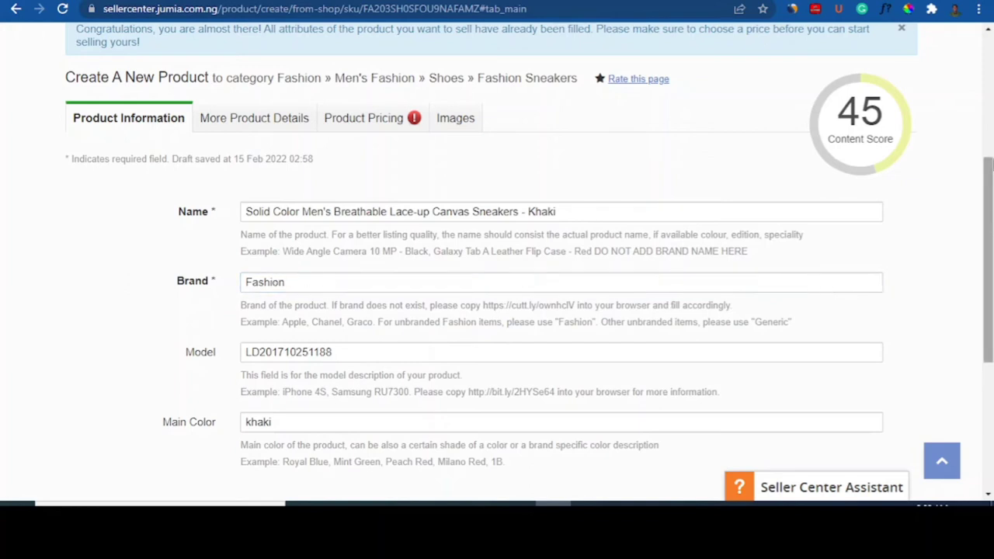
drag(991, 164, 992, 194)
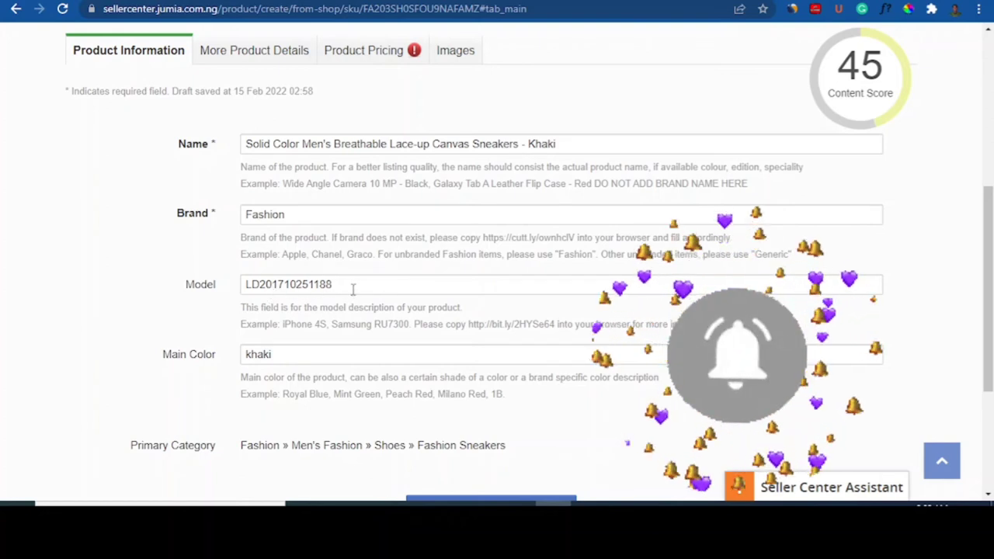
drag(337, 289, 209, 299)
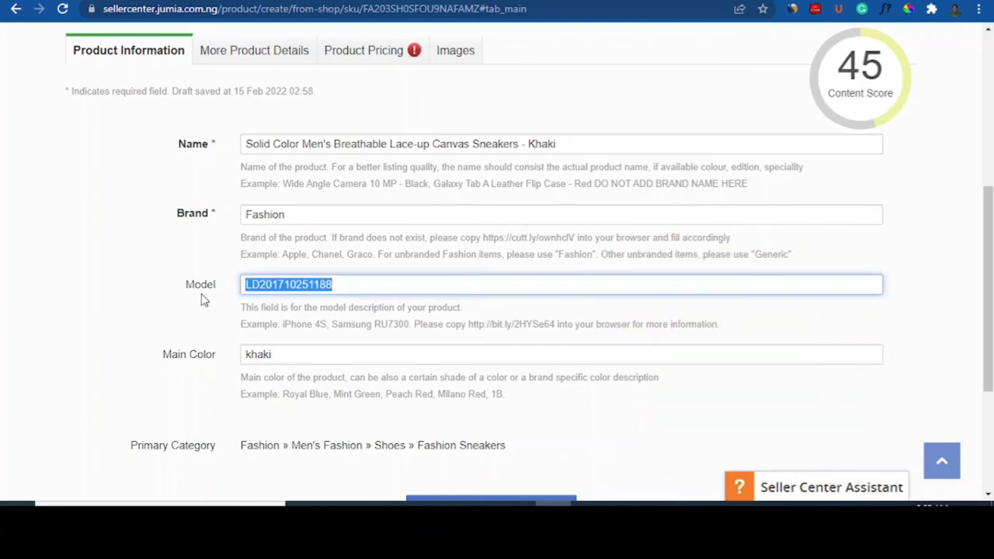
key(BackSpace)
click(228, 311)
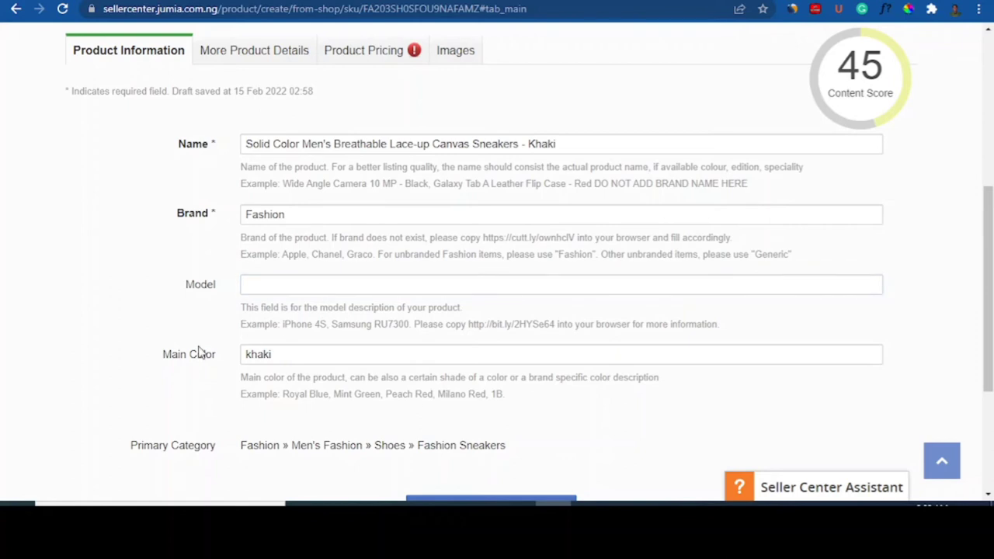
click(279, 353)
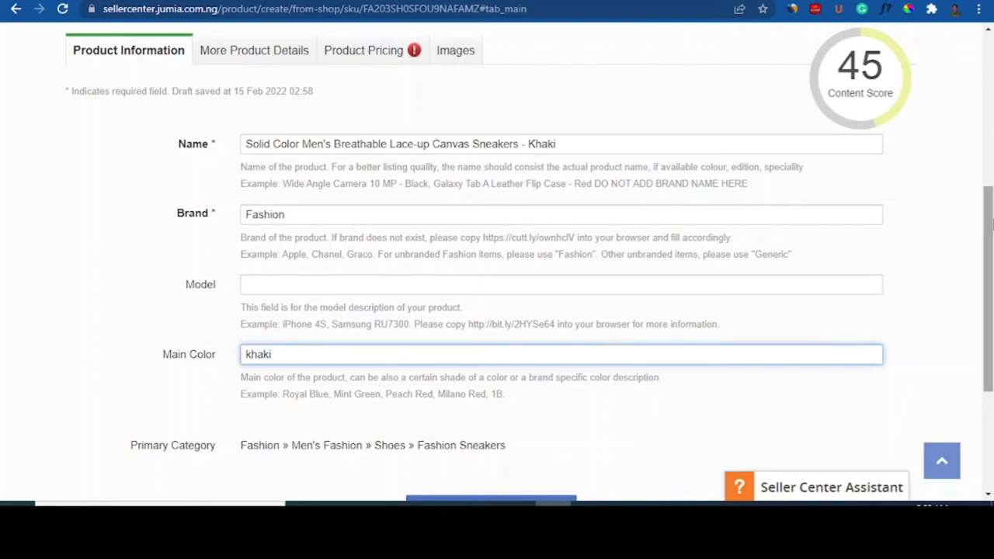
drag(991, 237, 992, 267)
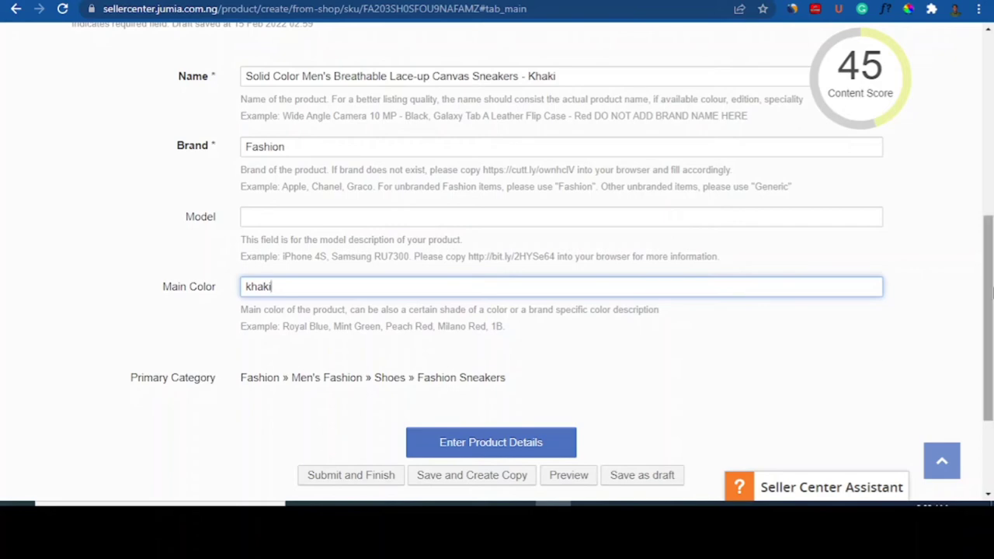
mouse_move(992, 291)
mouse_down()
mouse_move(992, 332)
mouse_move(992, 128)
mouse_move(991, 303)
mouse_up()
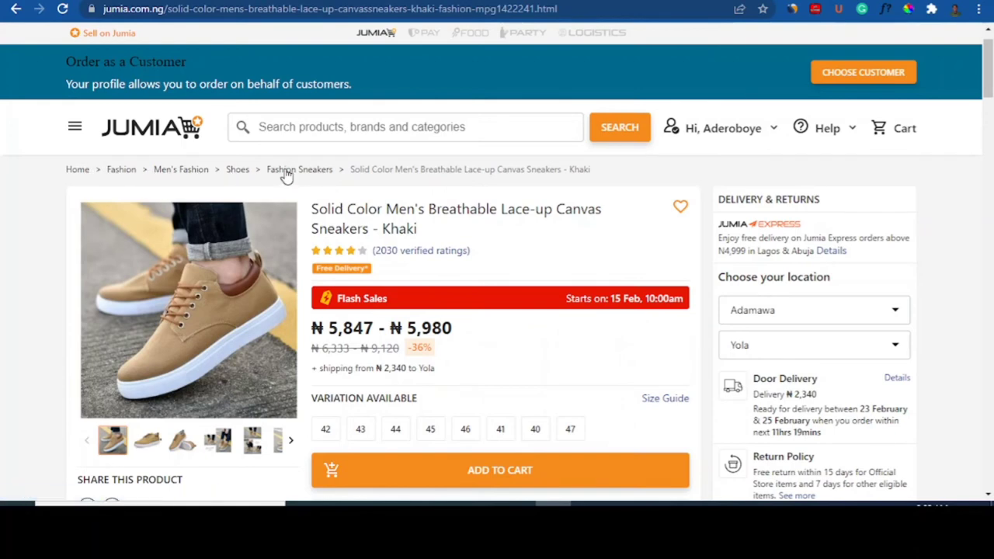
Step: Back on the product form, go to the More Product Details section
click(800, 1)
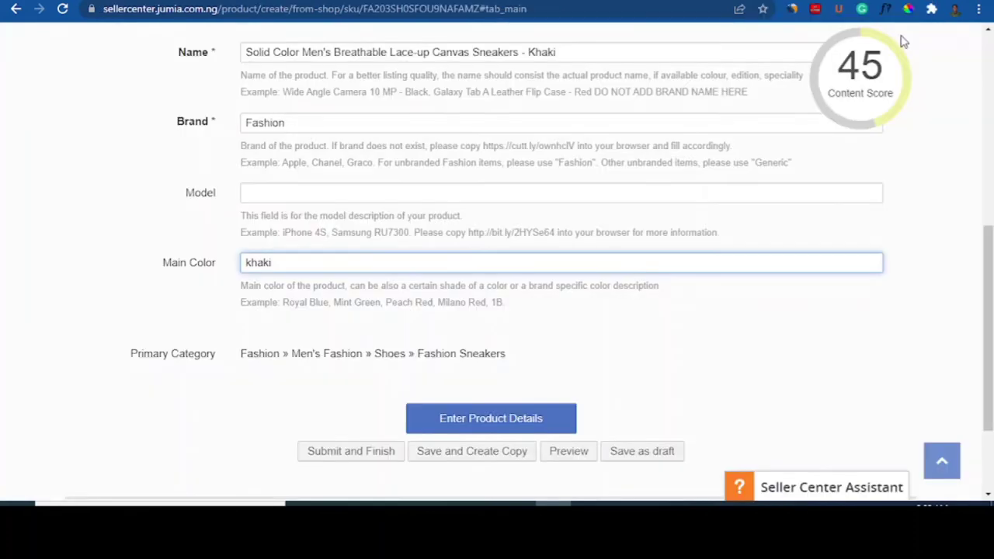
drag(990, 249, 990, 148)
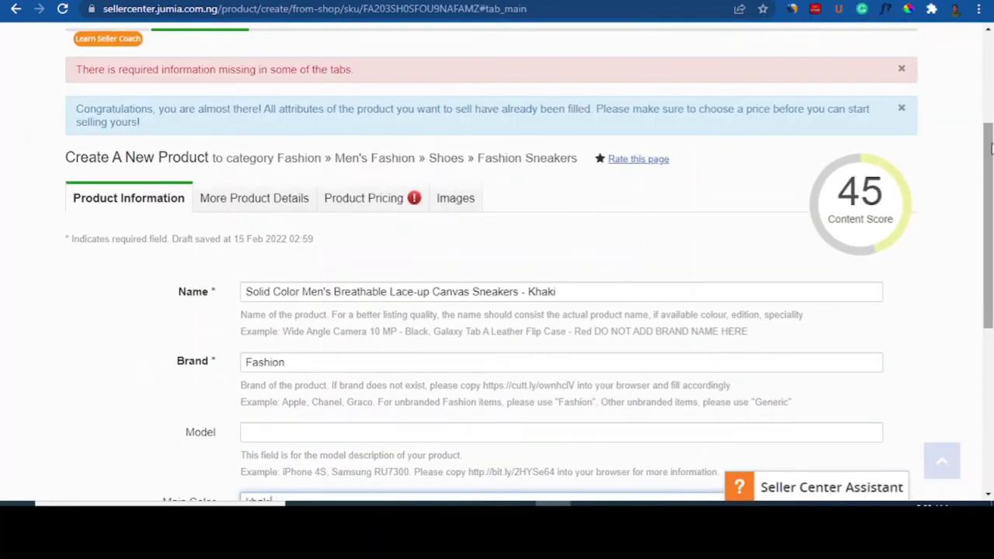
click(246, 208)
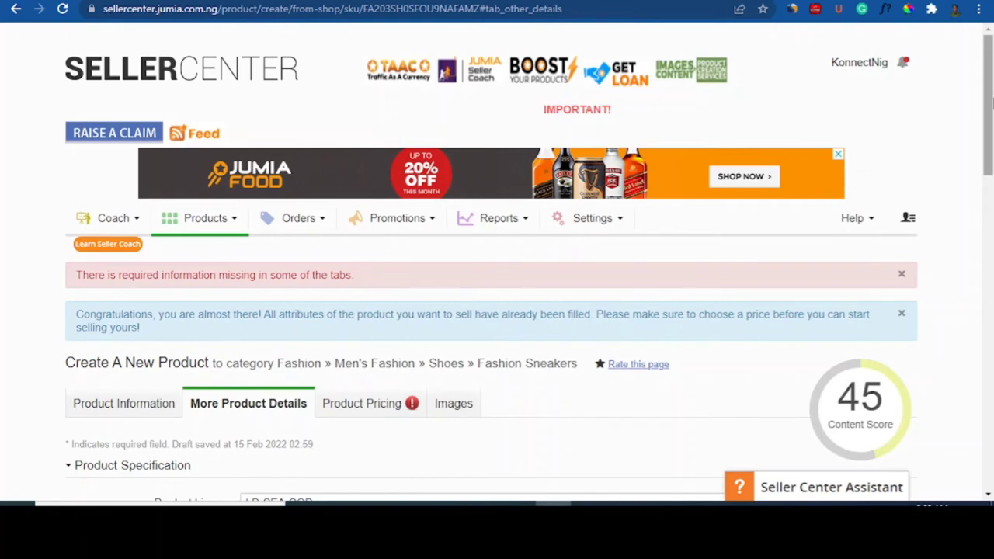
Step: Replace the Product Line value LD-SEA-COD with the seller's store name
scroll(881, 227, down, 3)
mouse_move(869, 206)
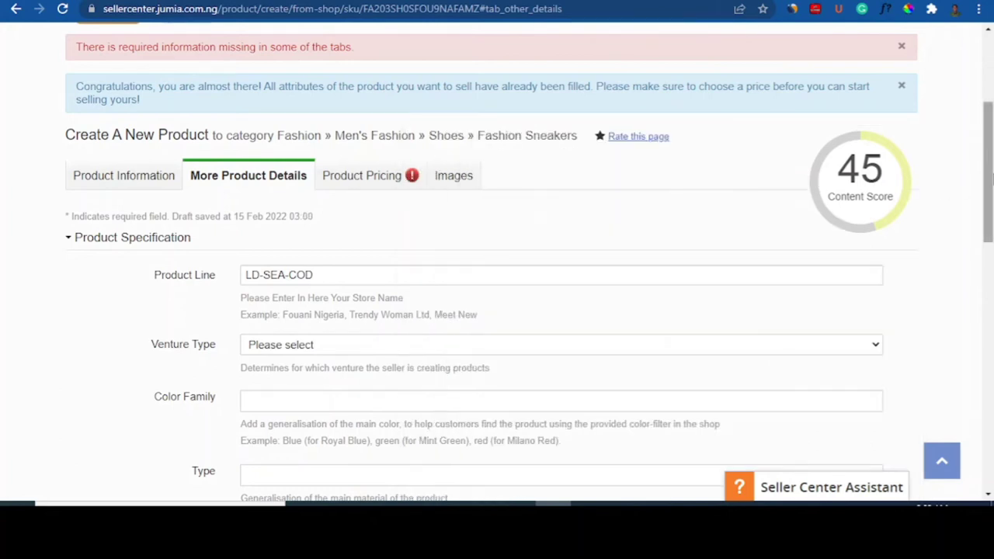
drag(990, 187, 932, 221)
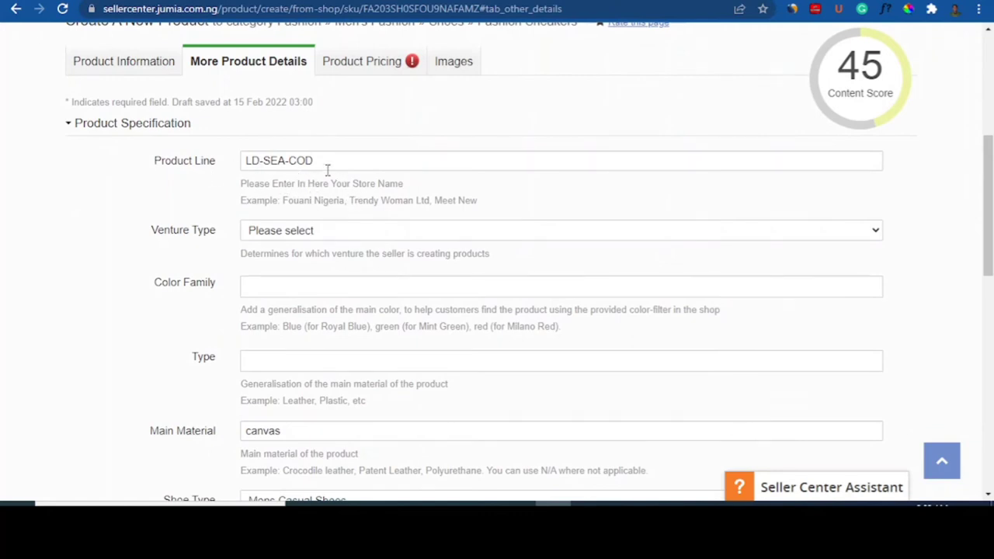
drag(249, 162, 241, 166)
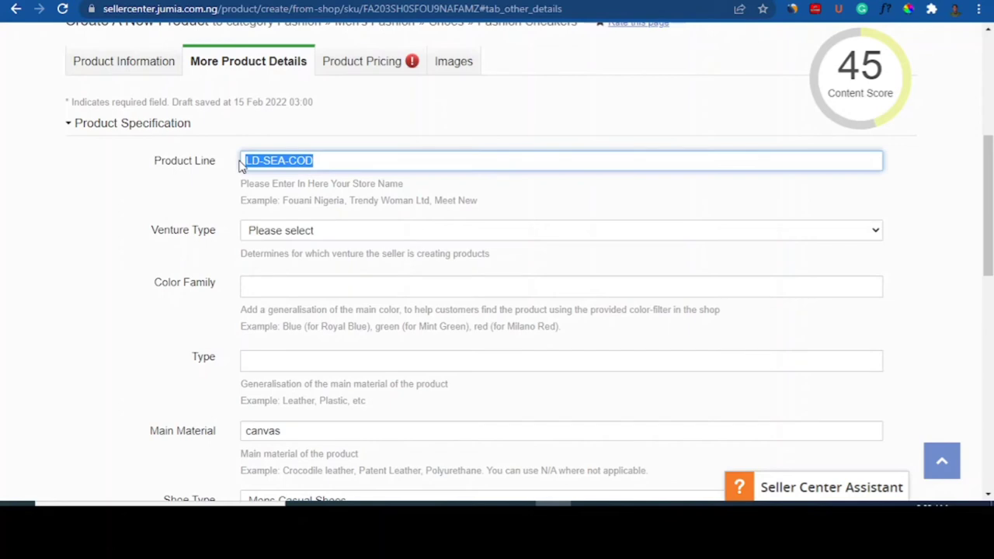
text(KonnectNig)
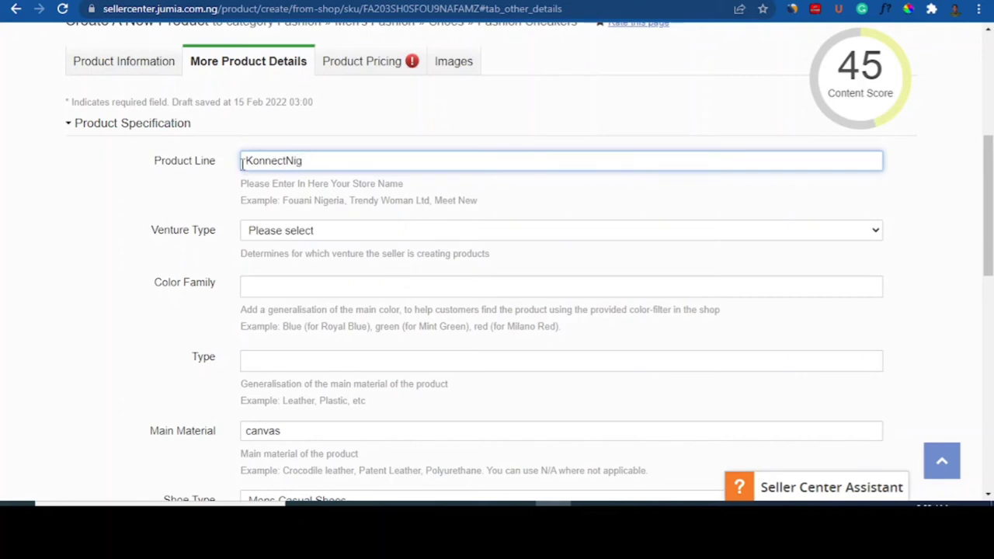
click(283, 230)
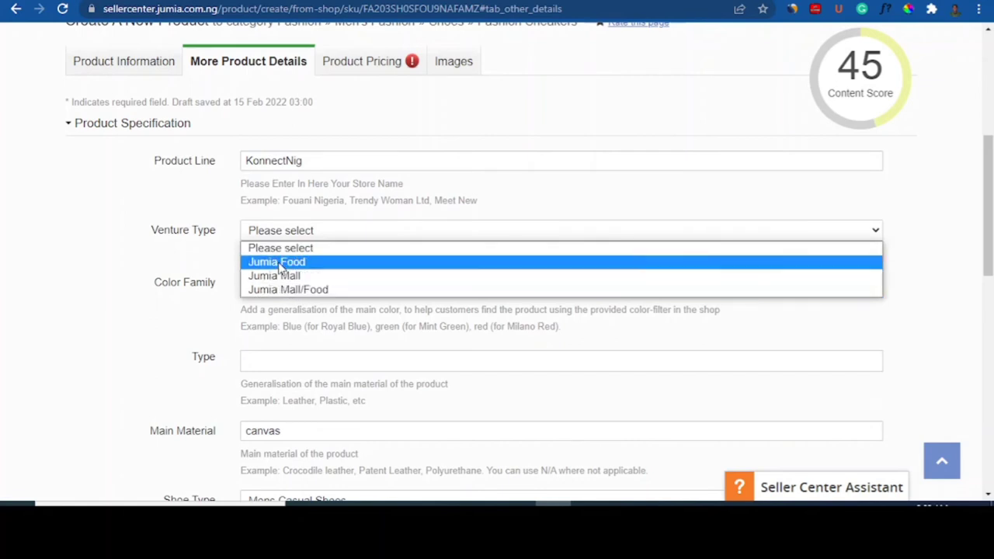
Step: Set Venture Type to Jumia Mall and keep Shoe Type as Mens Casual Shoes
click(284, 277)
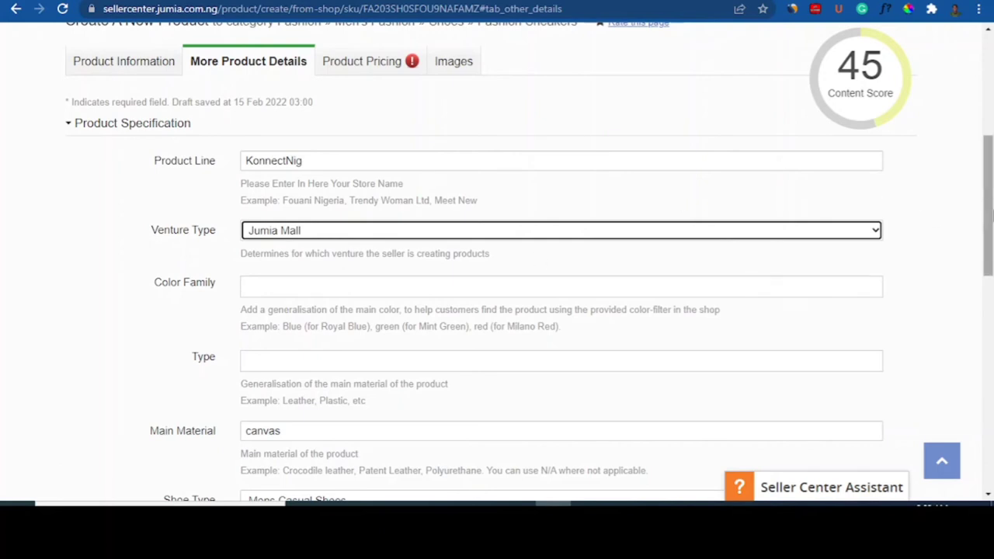
drag(991, 215, 993, 241)
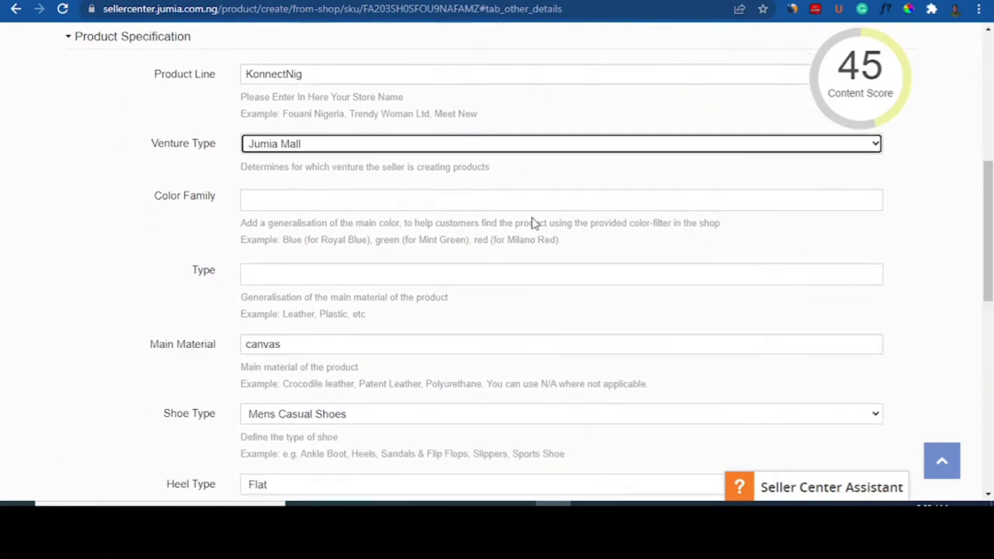
click(397, 148)
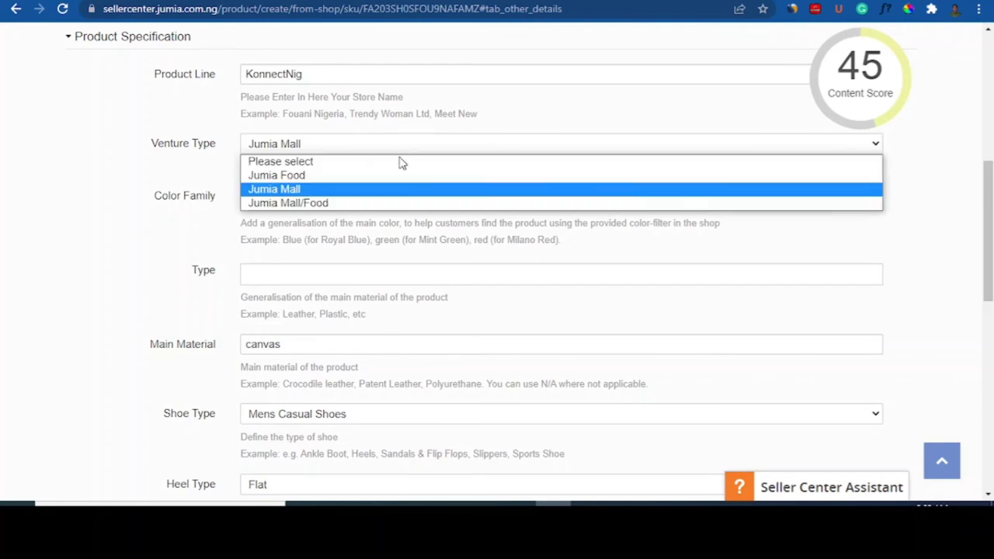
click(331, 193)
drag(990, 236, 990, 291)
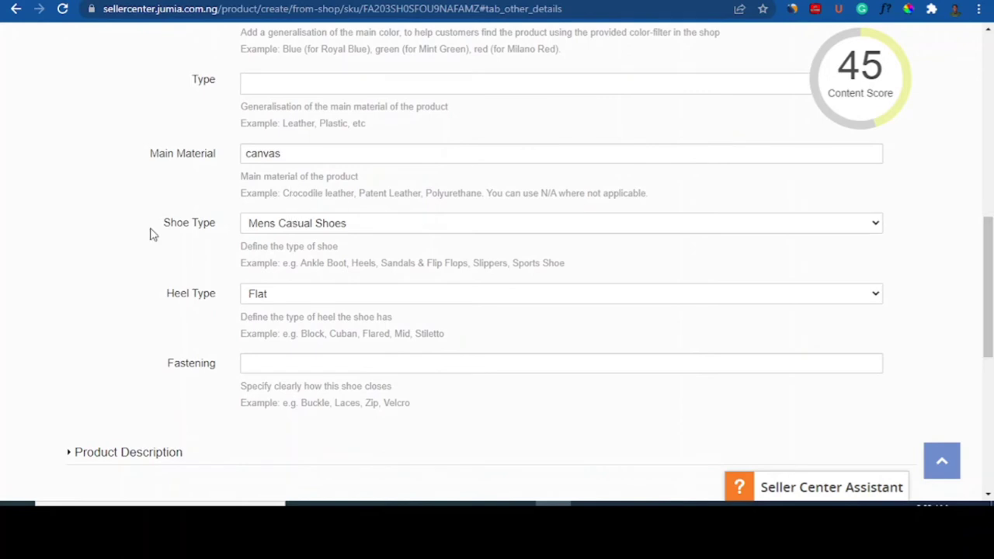
click(289, 227)
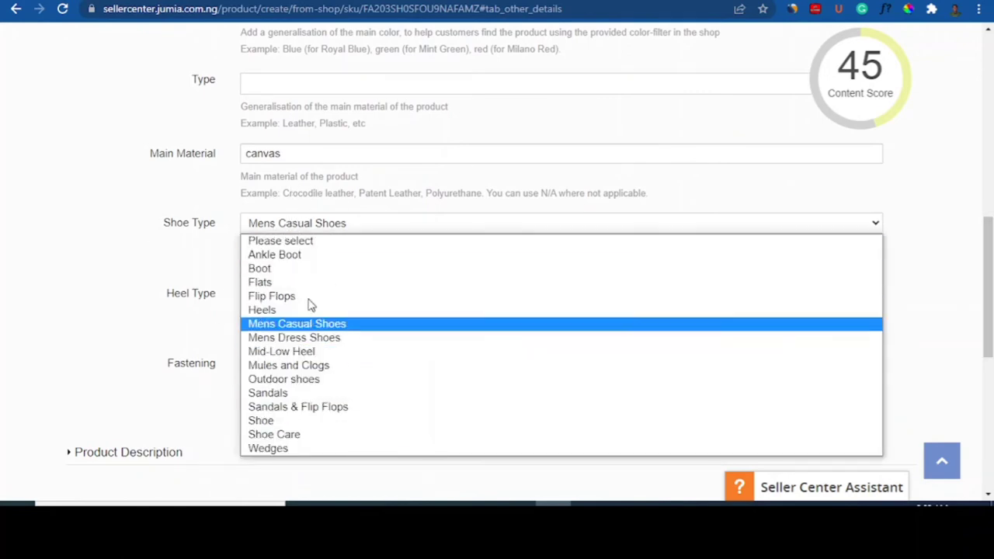
click(99, 337)
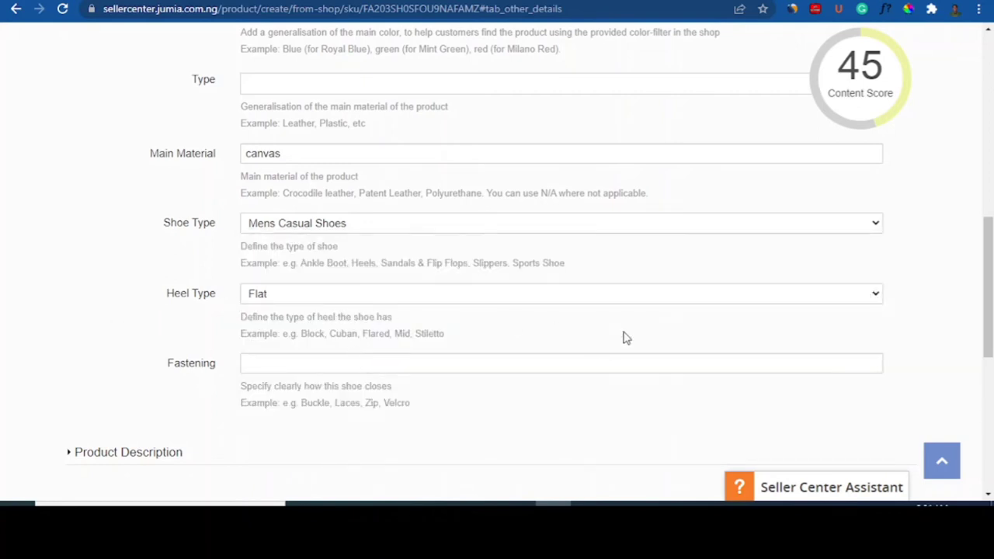
scroll(991, 289, down, 3)
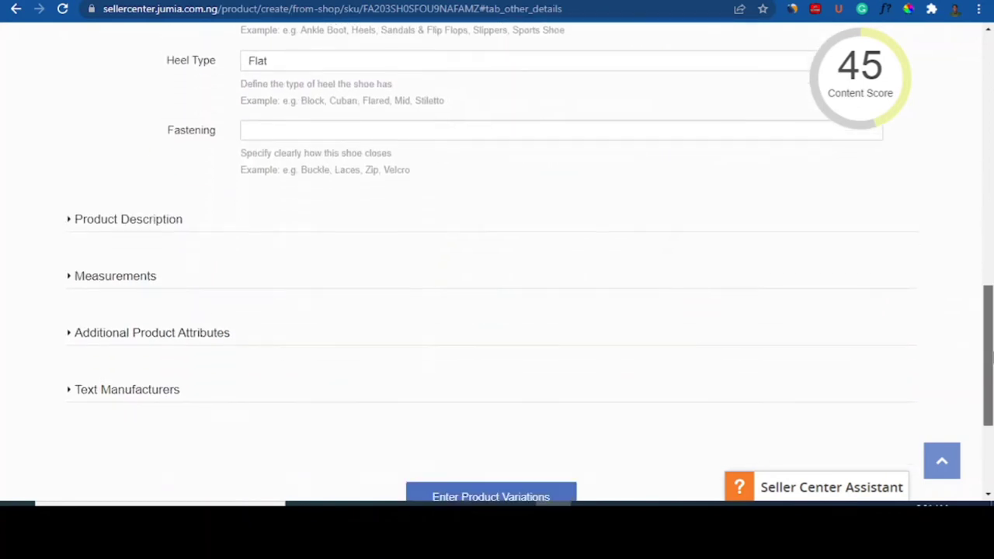
Step: Expand Product Description and compare its 'Whether formally dressed or in casuals…' text with the live page
click(68, 208)
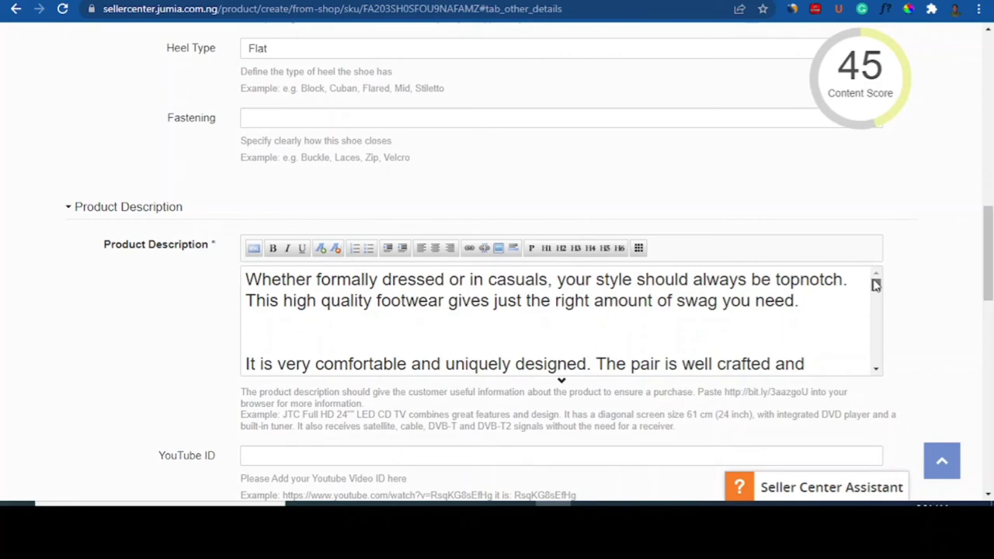
click(373, 1)
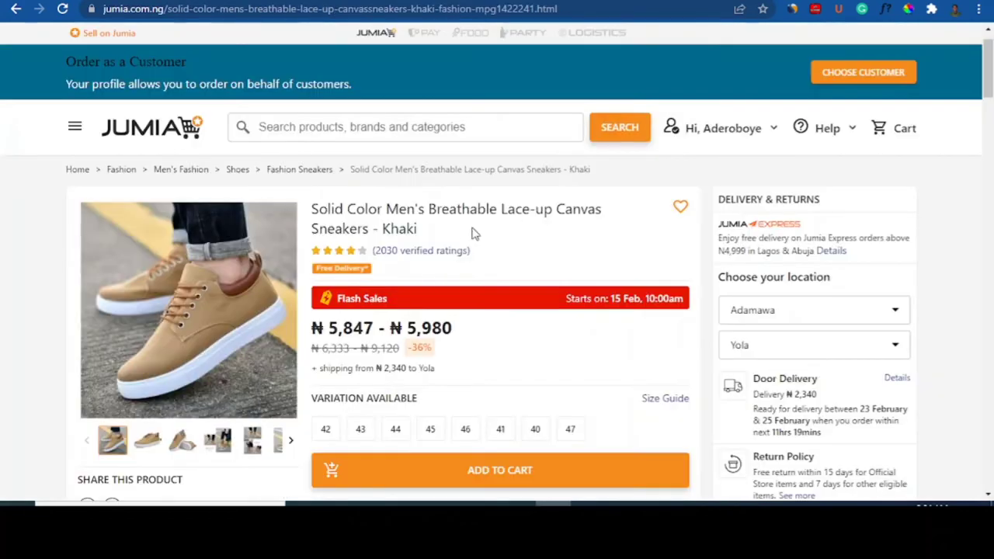
click(233, 0)
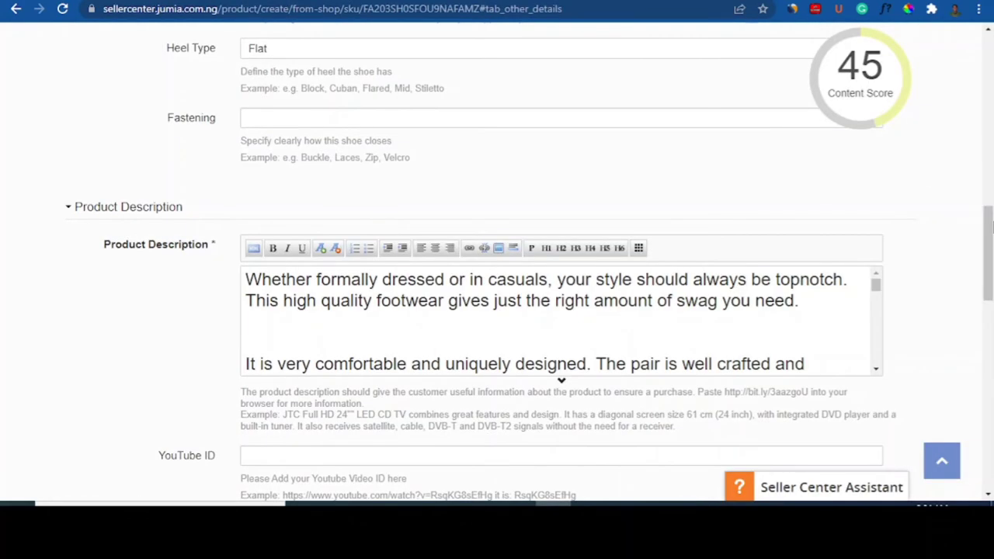
scroll(990, 230, down, 1)
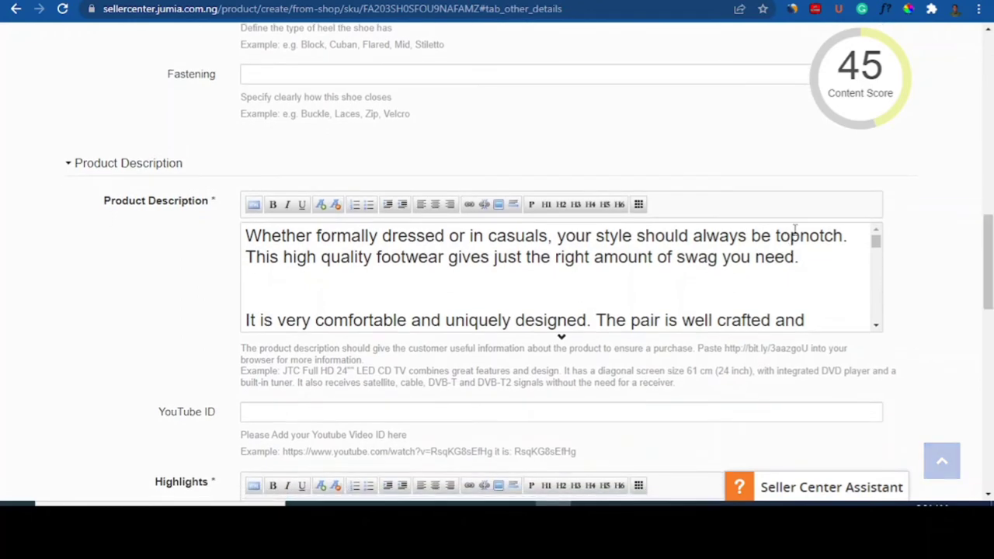
mouse_move(872, 93)
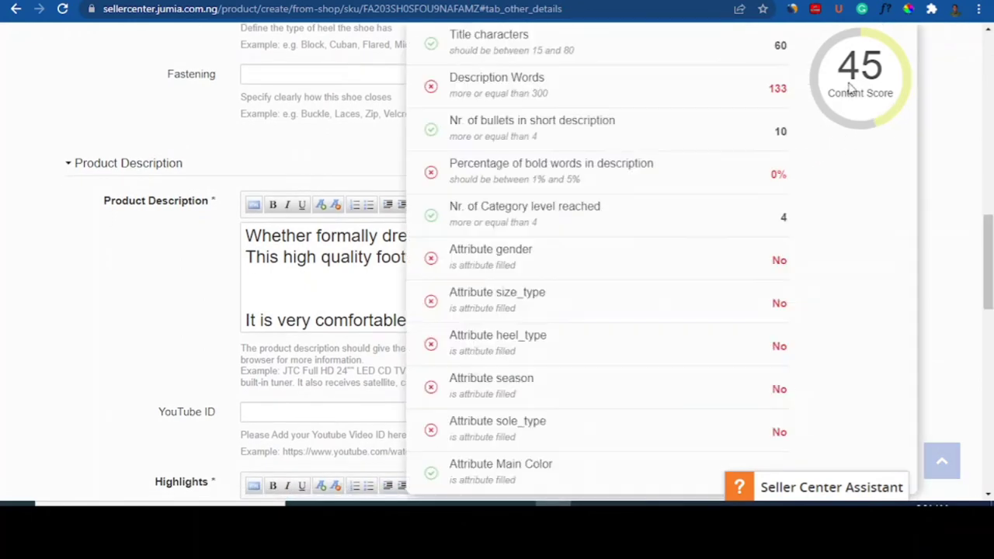
click(293, 257)
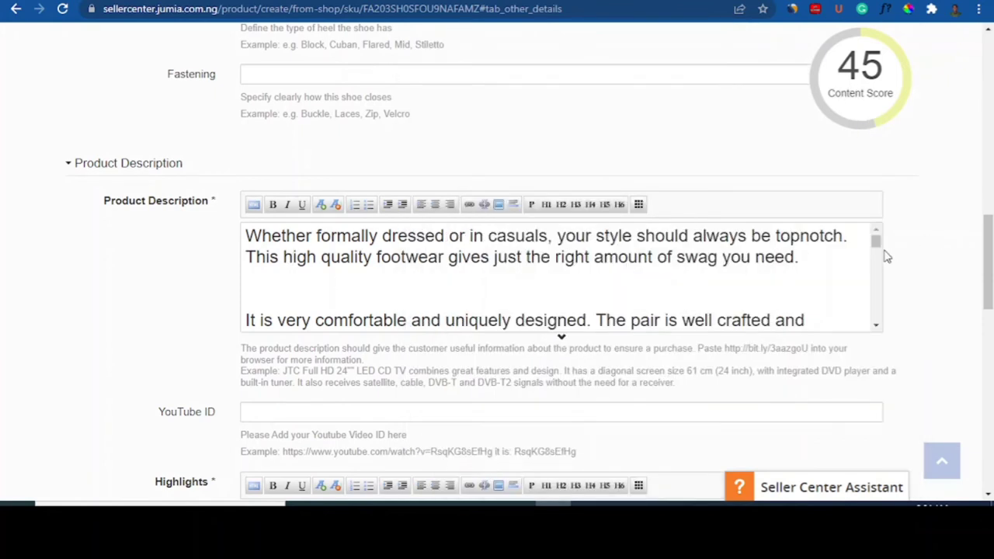
mouse_move(877, 247)
mouse_down()
mouse_move(875, 321)
mouse_move(874, 242)
mouse_up()
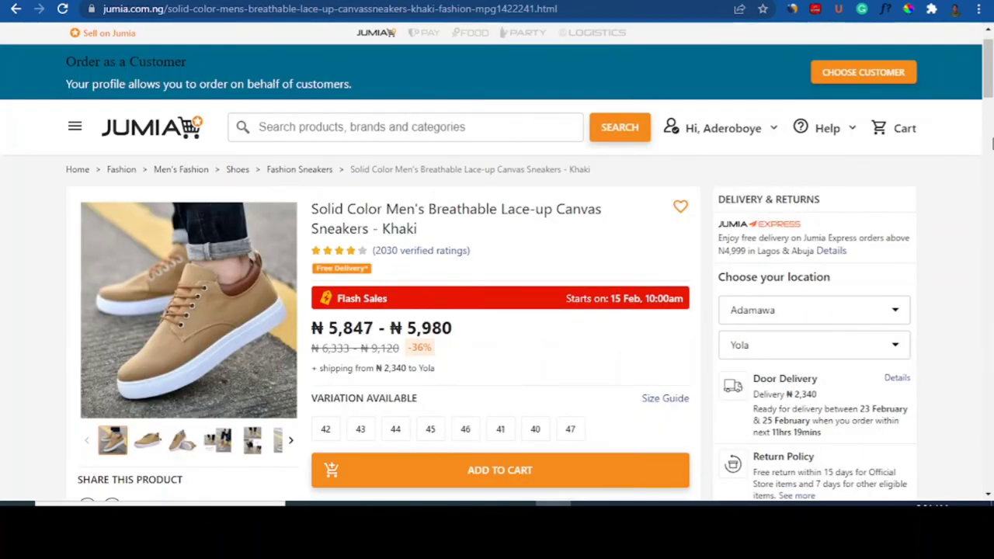
drag(990, 68, 987, 128)
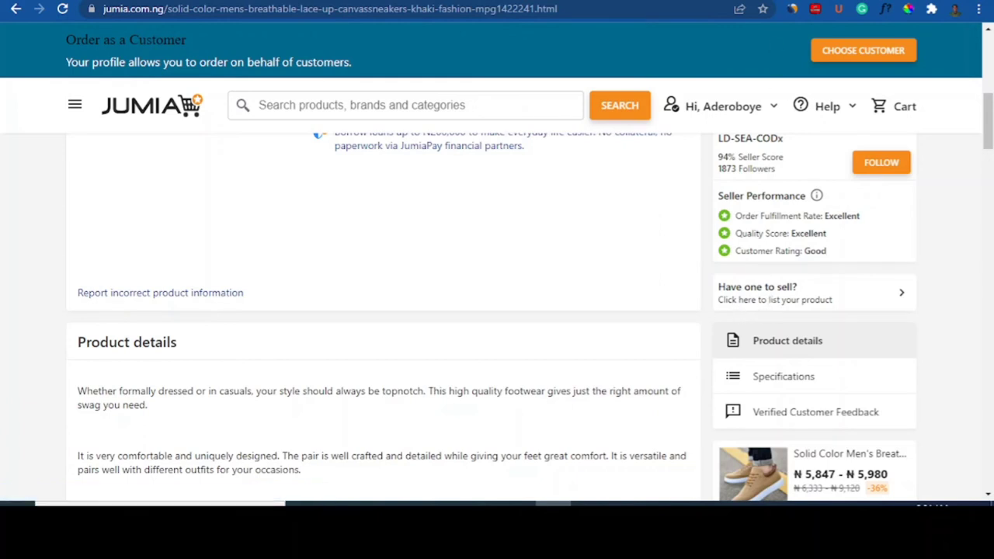
click(296, 0)
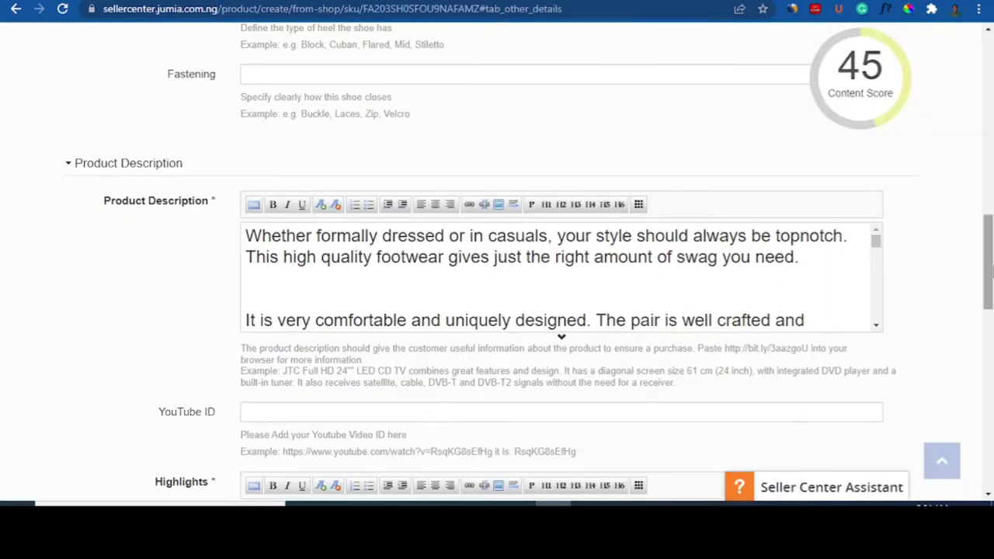
scroll(989, 296, down, 2)
scroll(989, 295, down, 2)
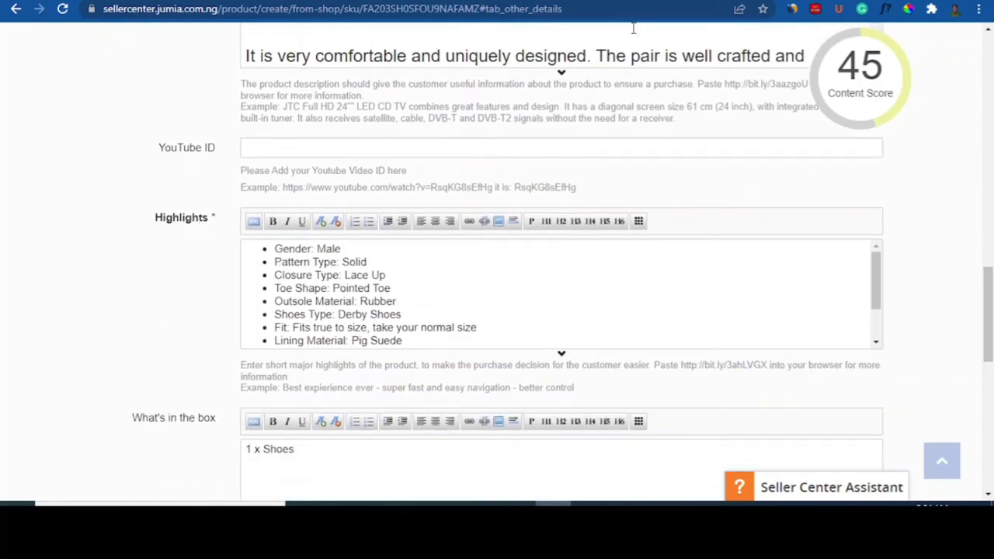
click(745, 0)
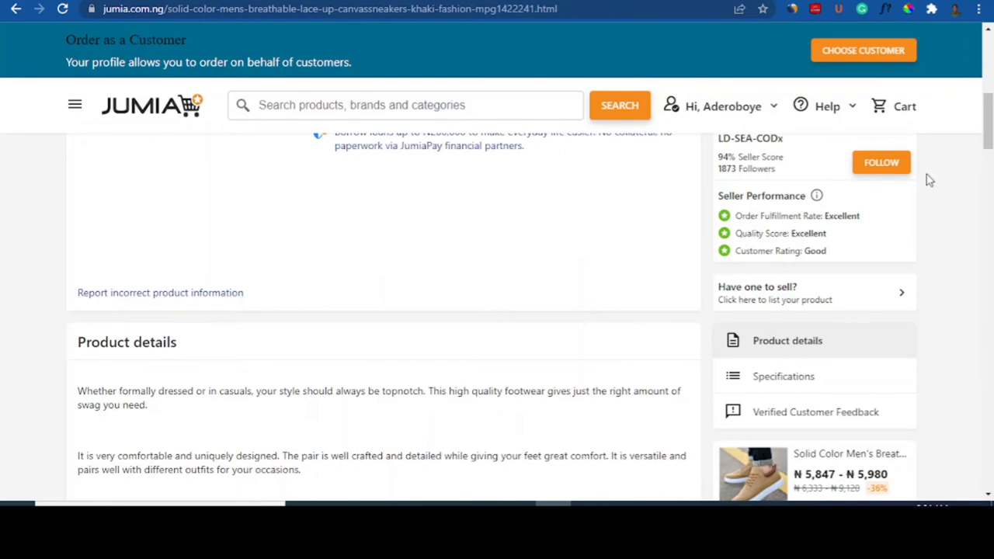
scroll(940, 218, down, 10)
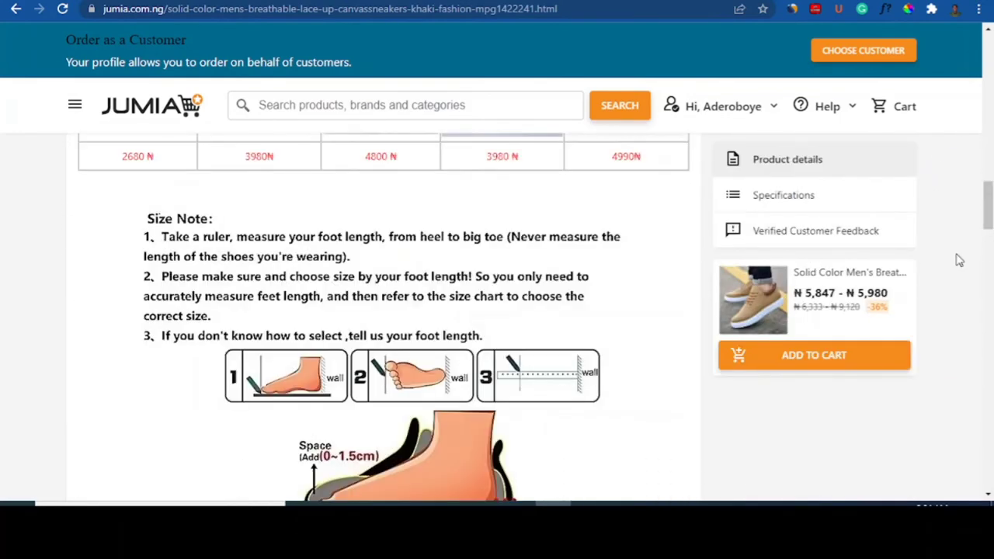
drag(989, 207, 988, 314)
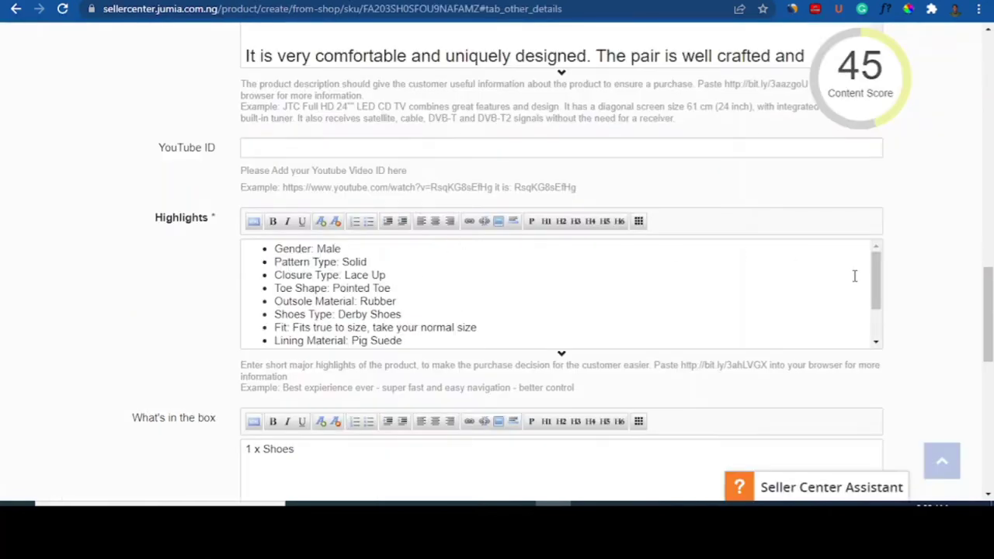
drag(875, 282, 876, 326)
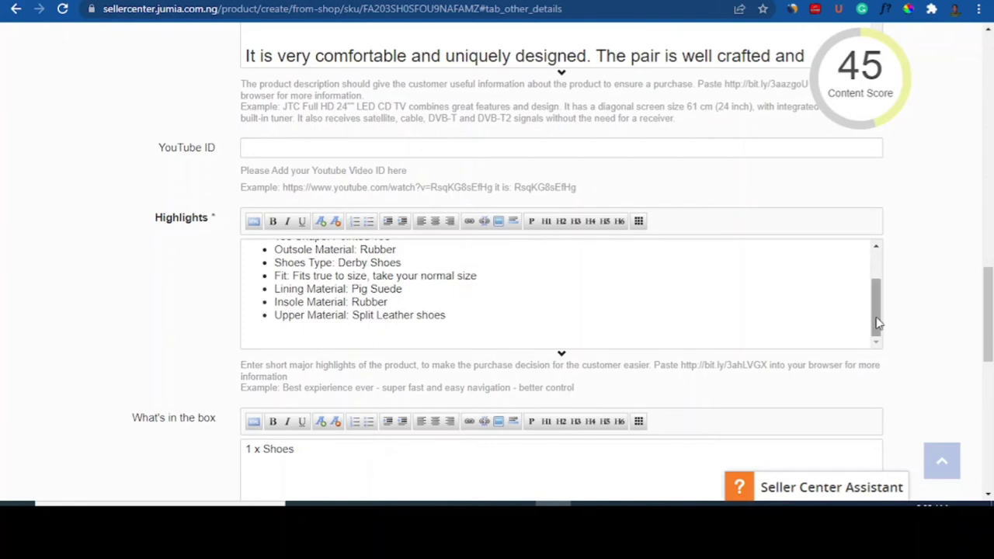
drag(992, 323, 990, 344)
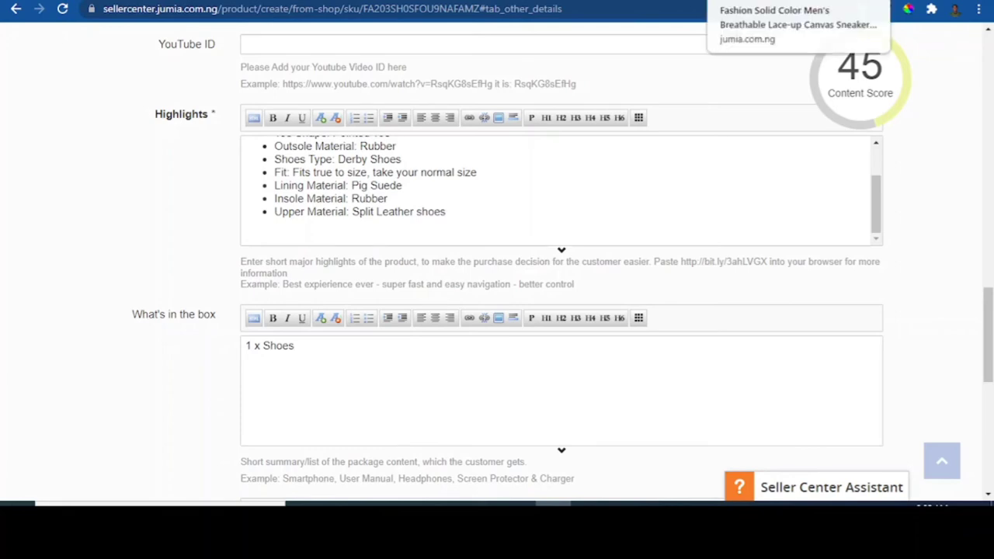
click(752, 1)
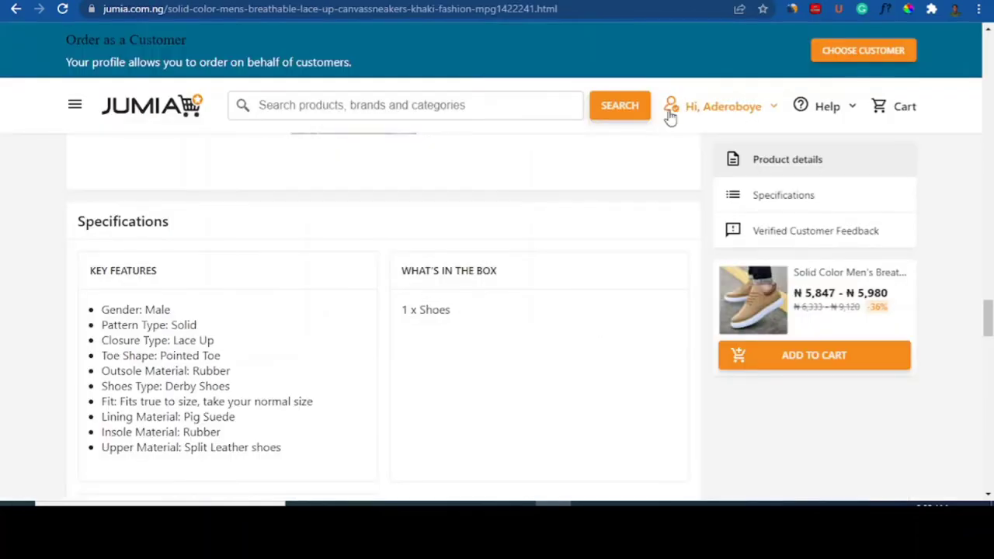
click(788, 1)
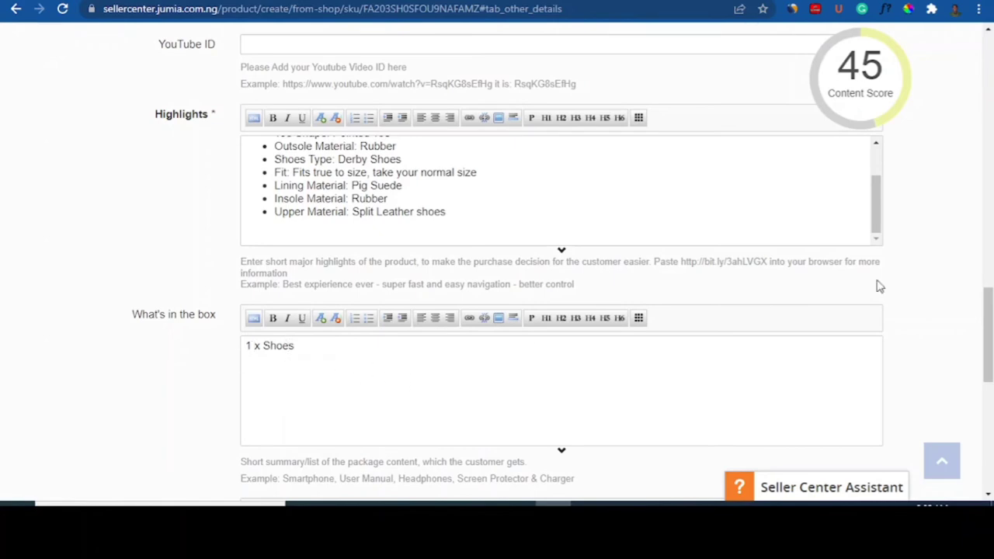
drag(988, 326, 989, 386)
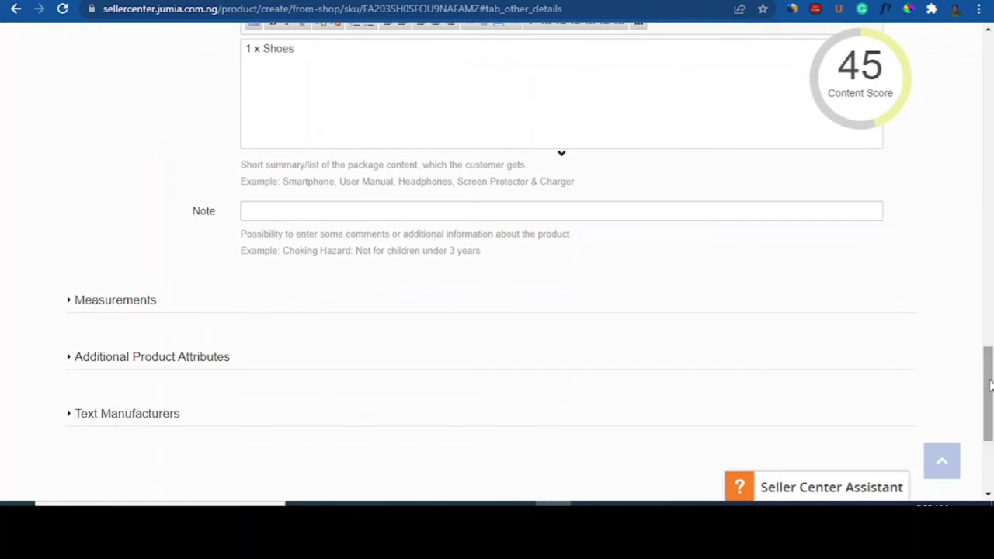
Step: Expand Measurements and compare 10 x 10 x 5 cm and weight 0.8 against the live page
click(435, 221)
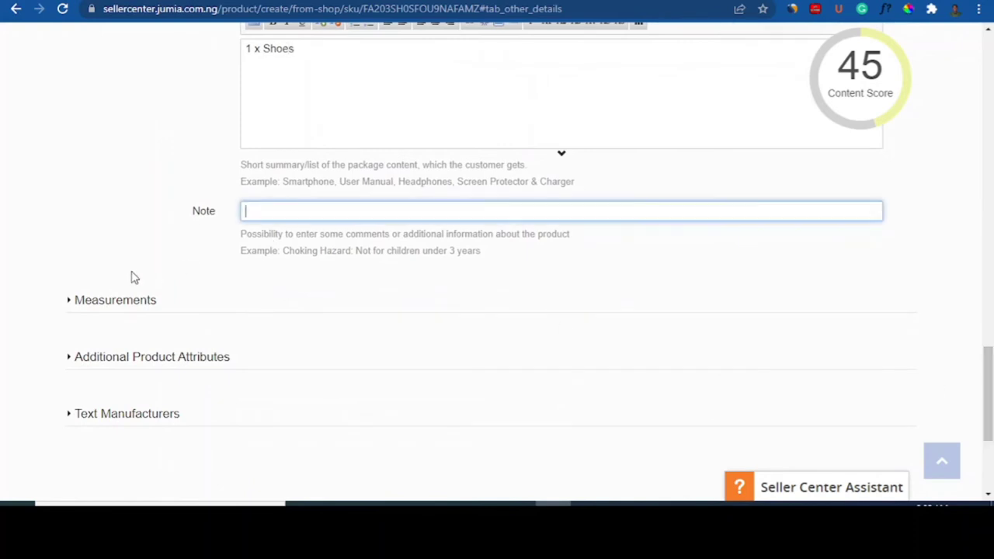
click(72, 303)
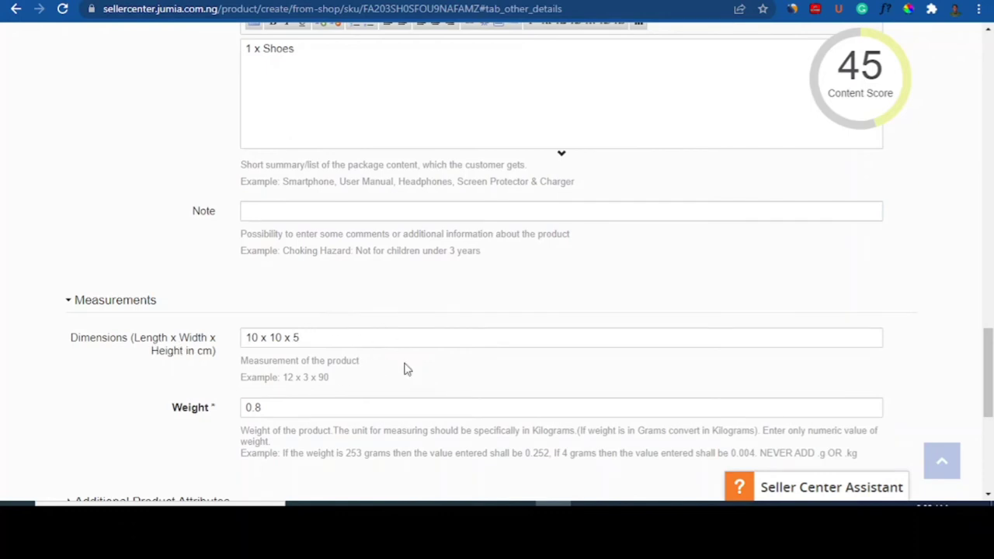
scroll(986, 326, down, 2)
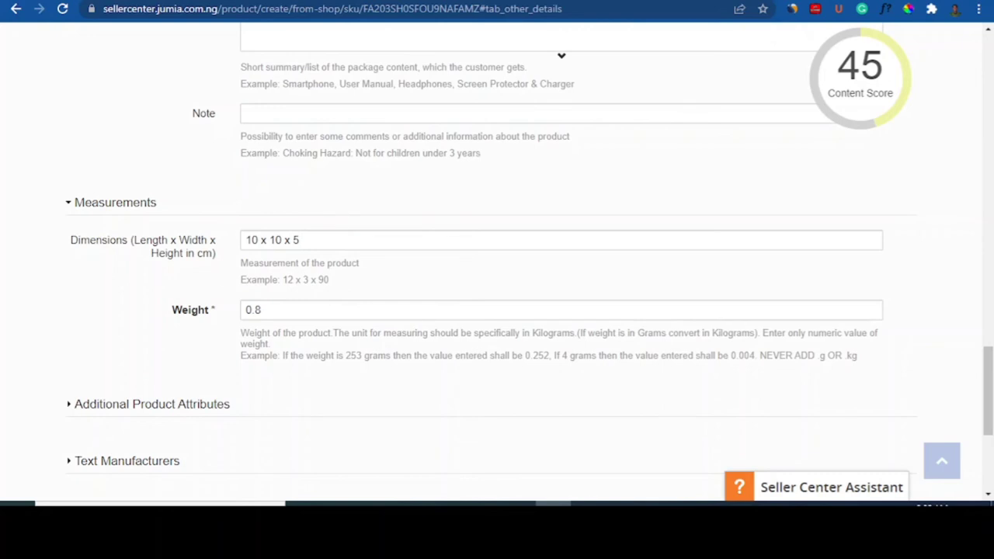
click(792, 1)
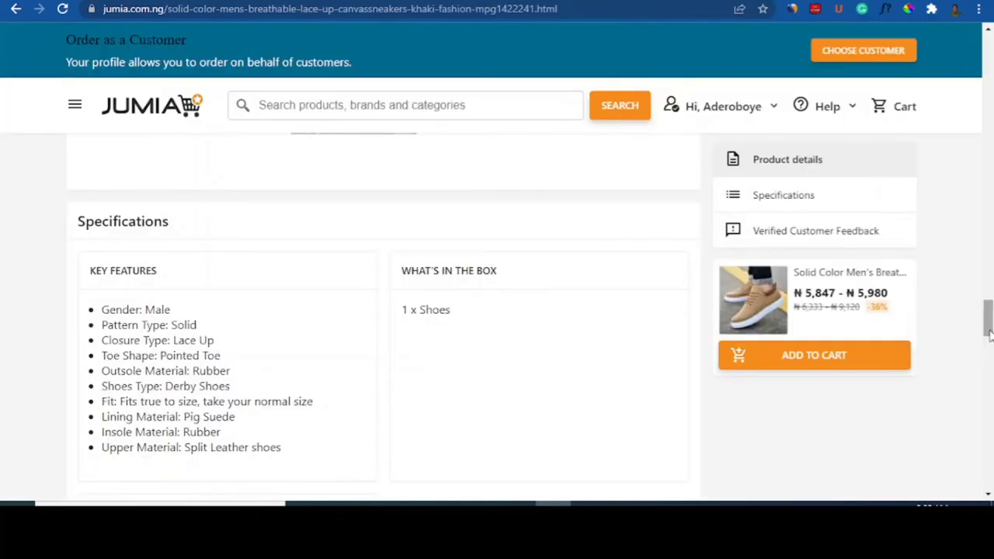
drag(989, 330, 988, 99)
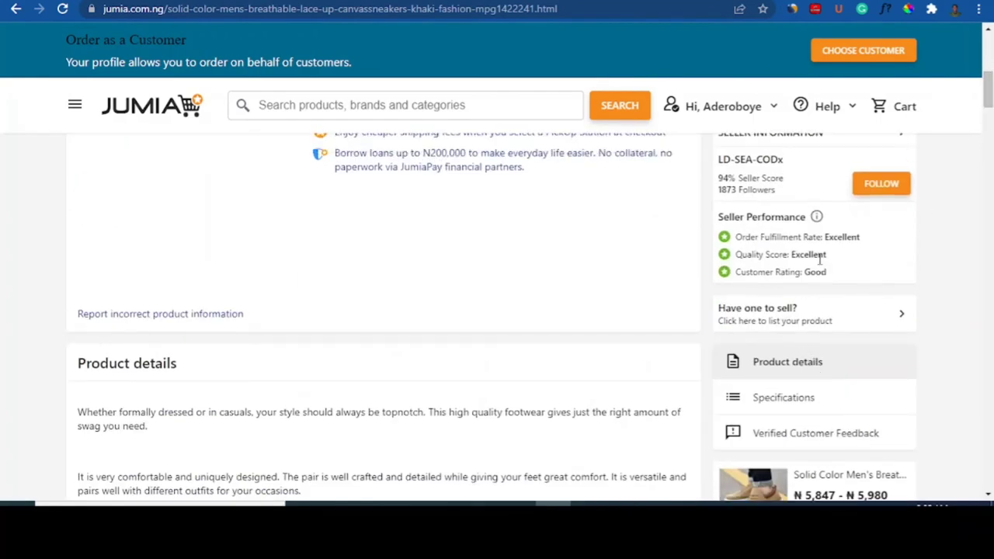
click(800, 0)
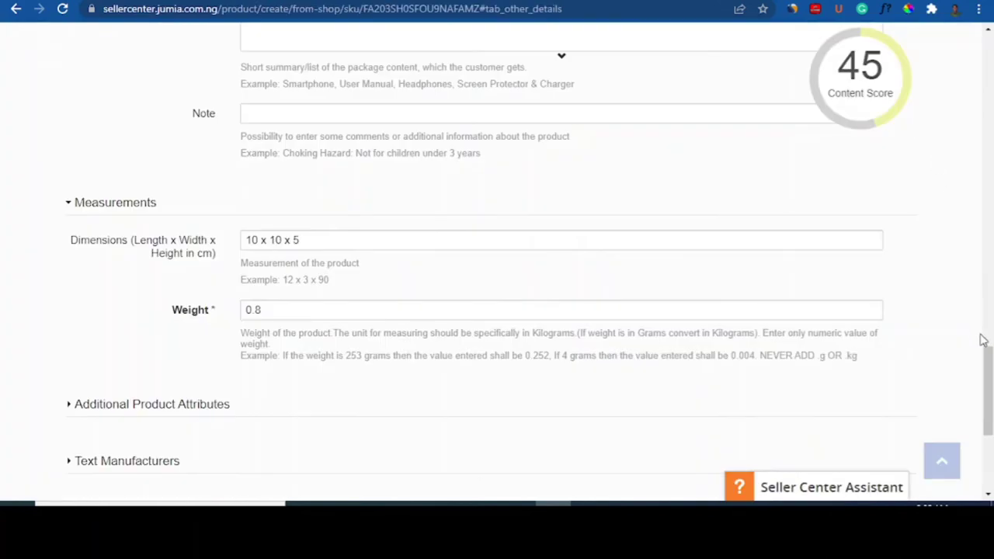
drag(983, 340, 988, 396)
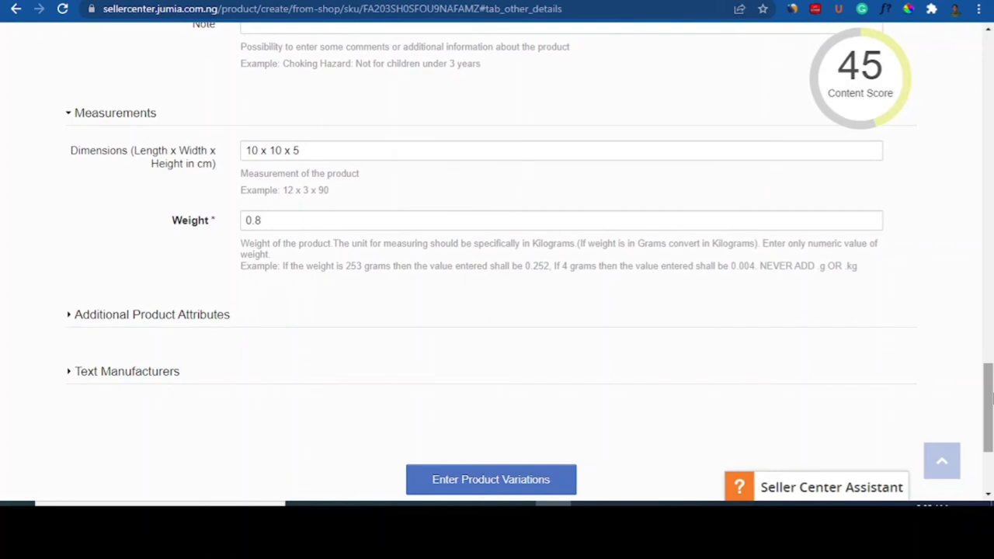
Step: Keep Gender Male and warranty No Warranty in Additional Product Attributes, then go to variations
click(70, 318)
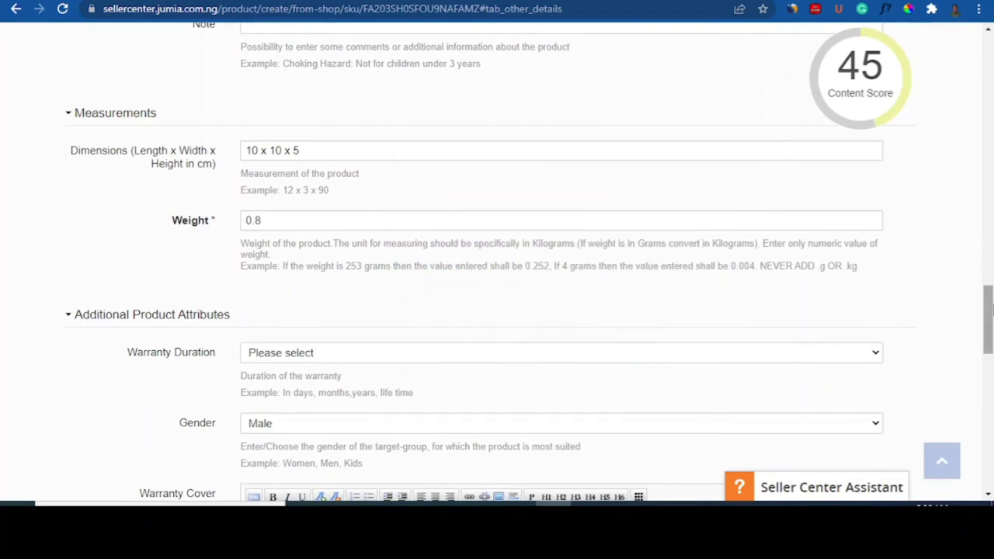
drag(990, 309, 990, 331)
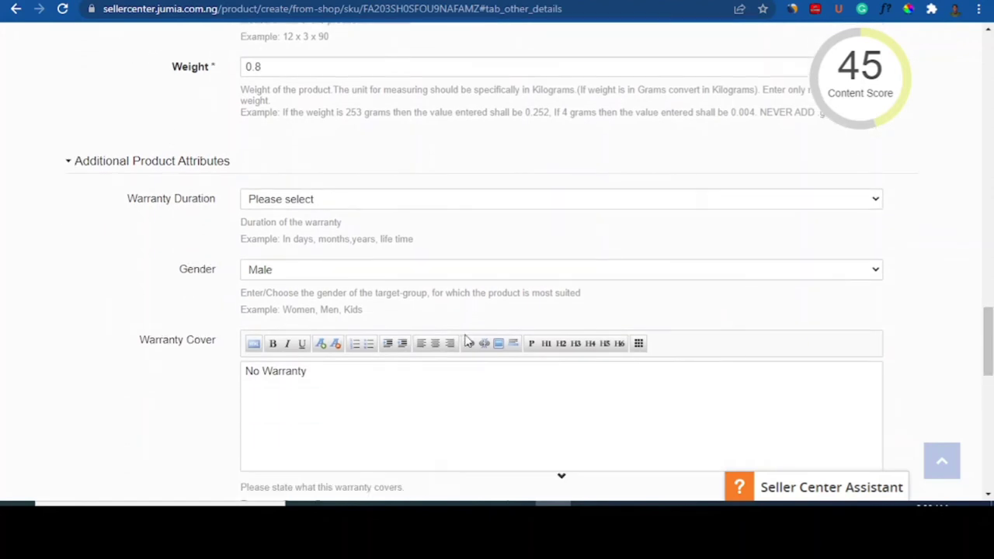
click(302, 275)
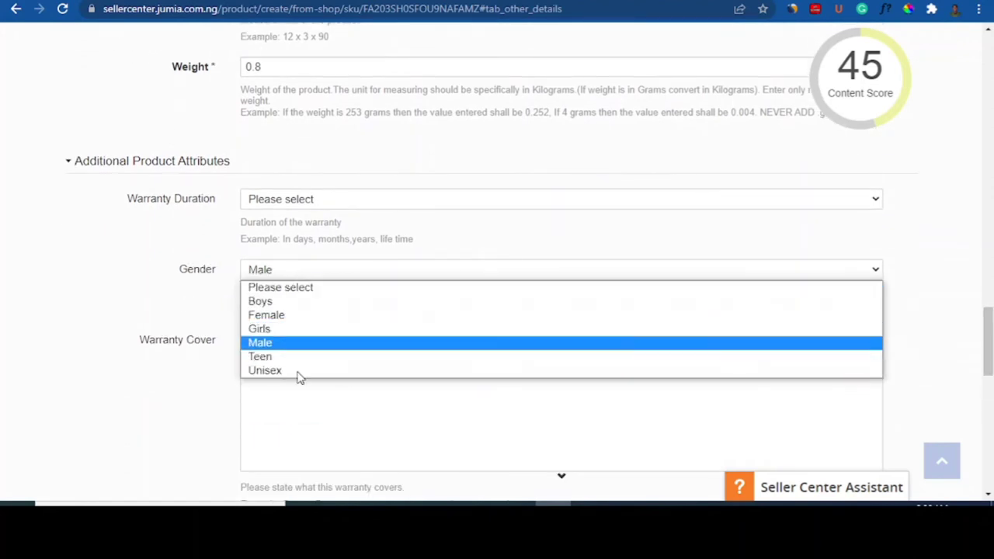
click(264, 343)
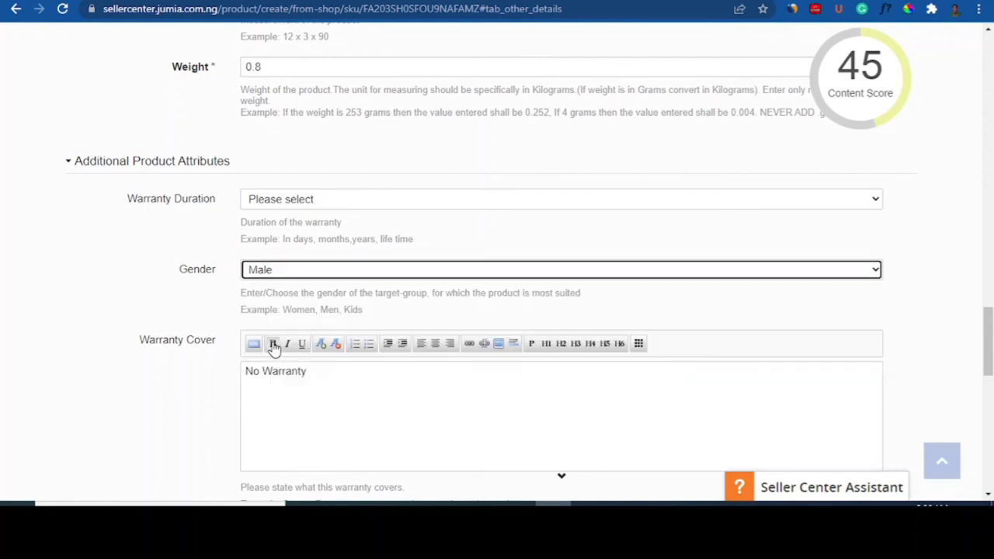
click(315, 377)
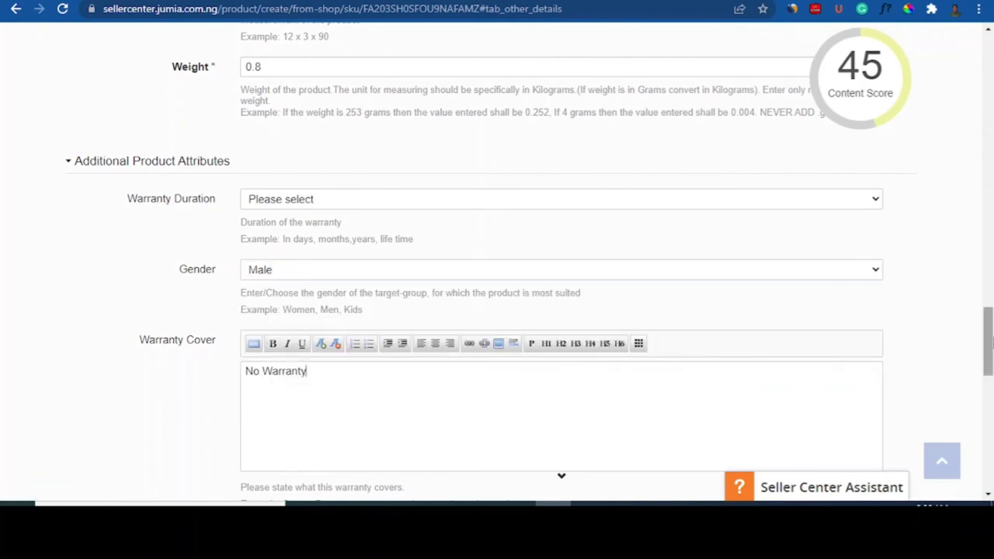
drag(989, 342, 990, 358)
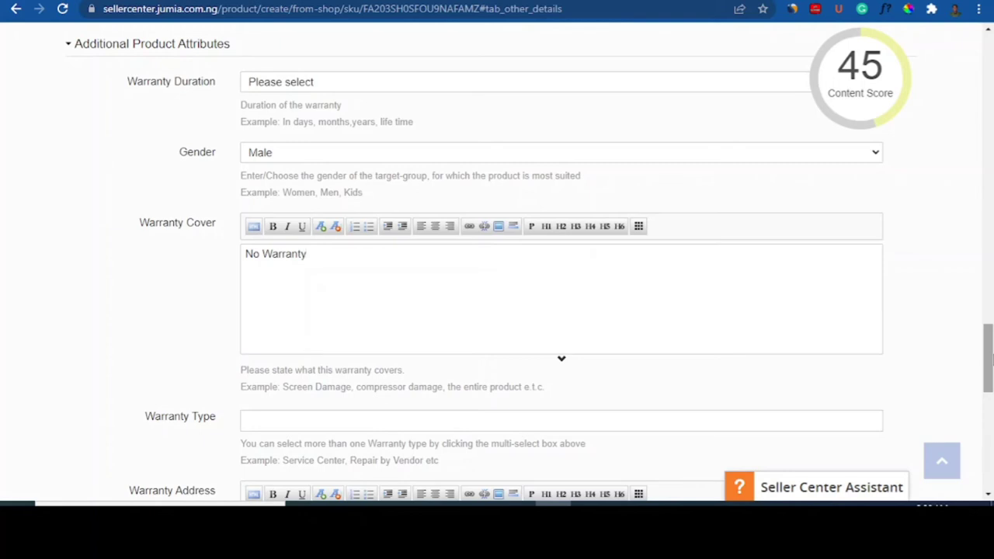
drag(989, 358, 990, 400)
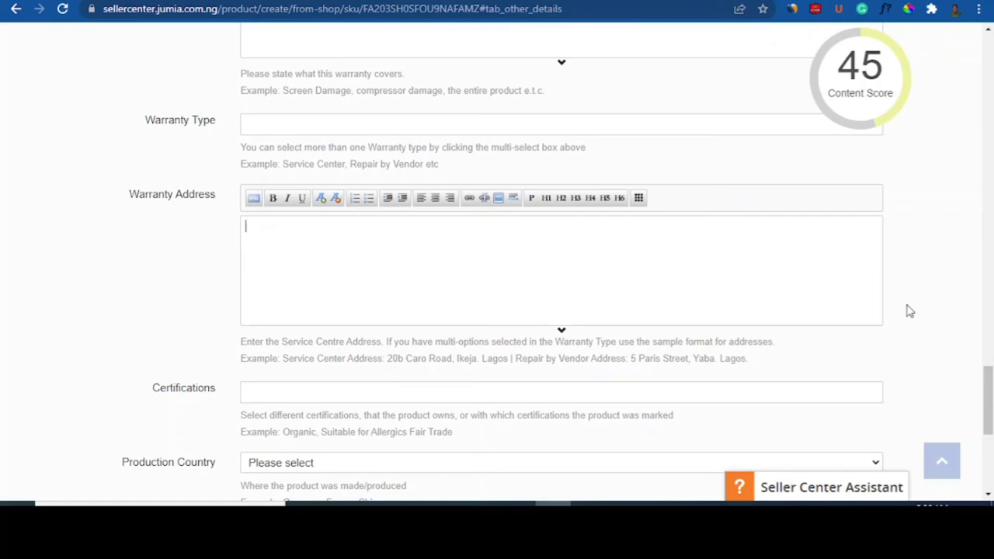
drag(988, 400, 990, 455)
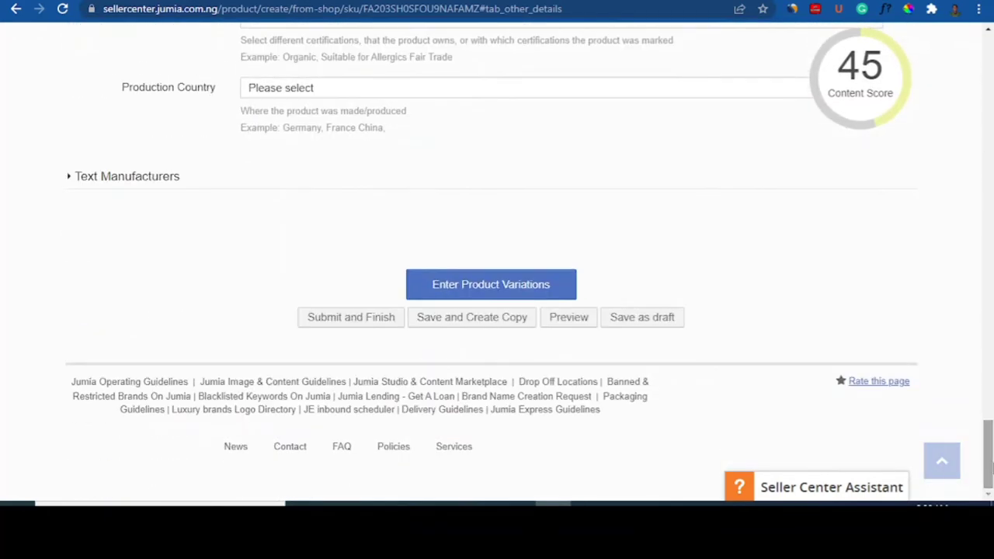
click(491, 293)
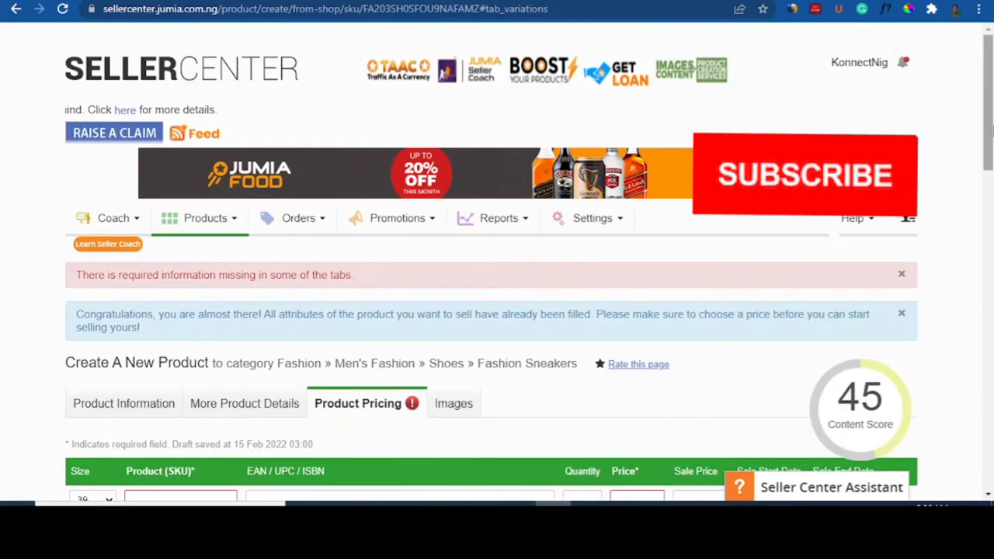
Step: Scroll the Product Pricing tab down to the size 39, 40 and 41 variation rows
drag(991, 128, 993, 188)
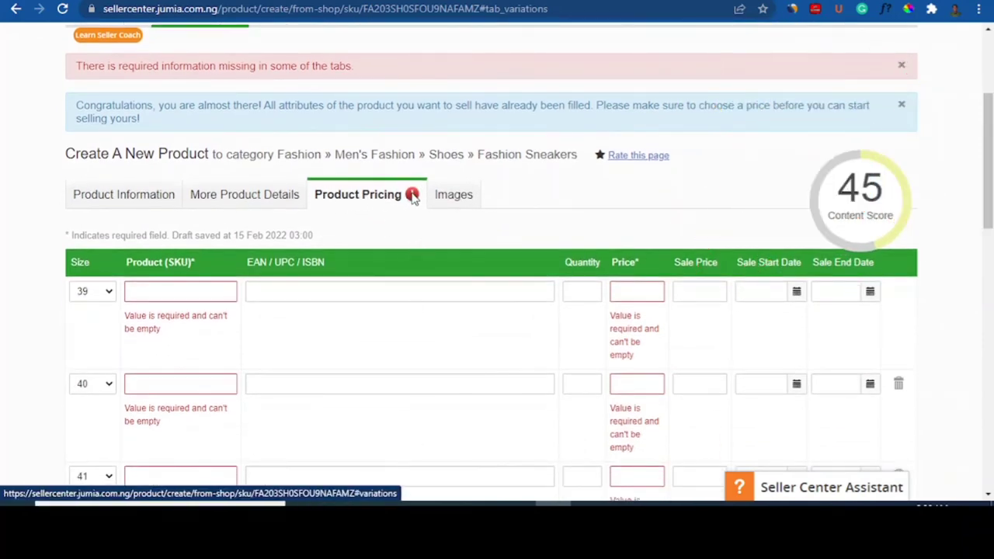
drag(991, 168, 991, 180)
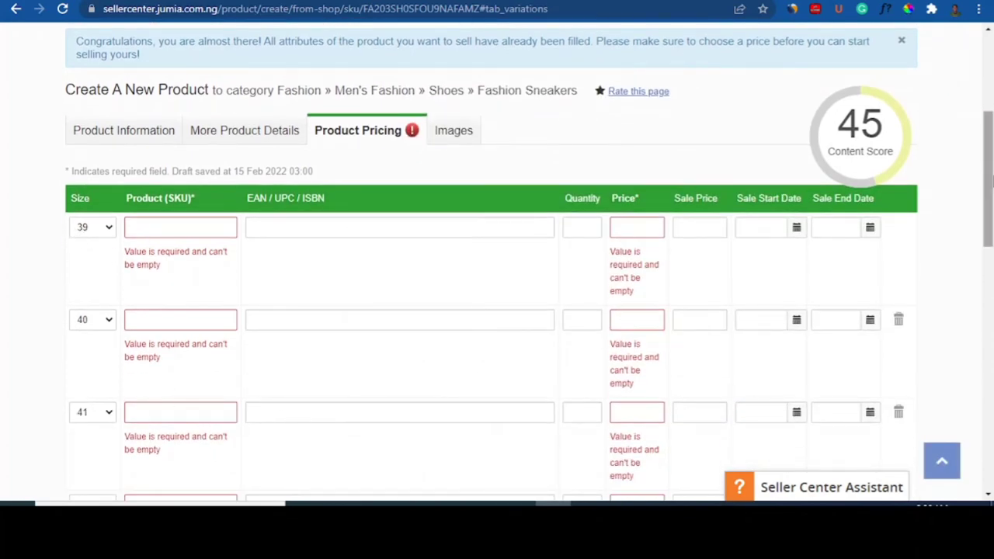
mouse_move(991, 212)
mouse_down()
mouse_move(991, 290)
mouse_move(991, 124)
mouse_move(992, 204)
mouse_up()
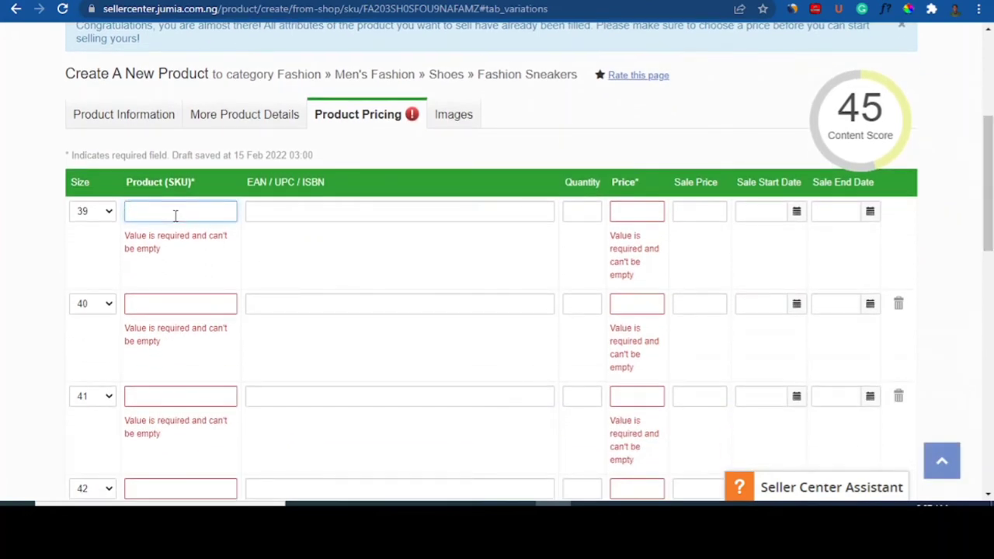
Step: Enter sku001 for size 39 and copy it into the size 40, 41 and 42 SKU fields as sku002–sku004
text(sku001)
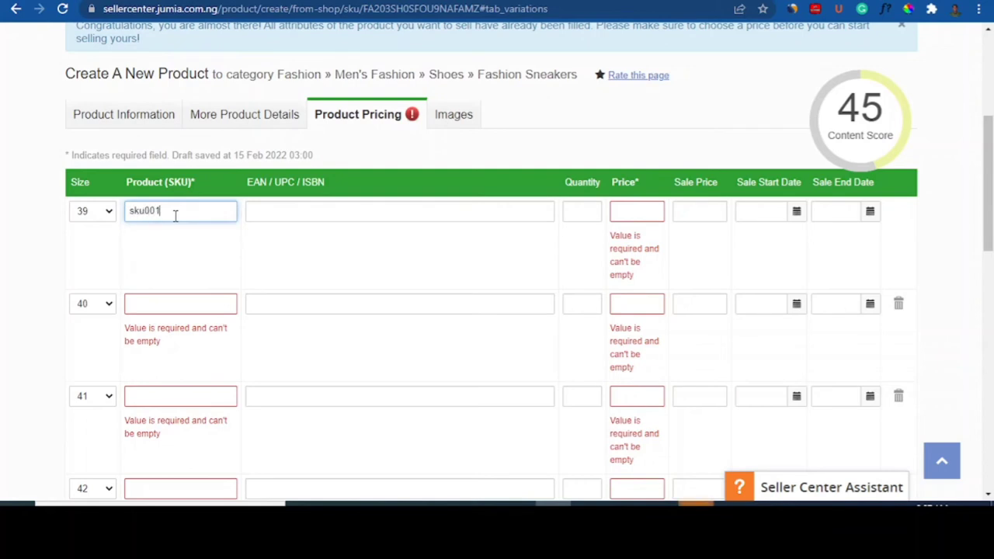
click(150, 303)
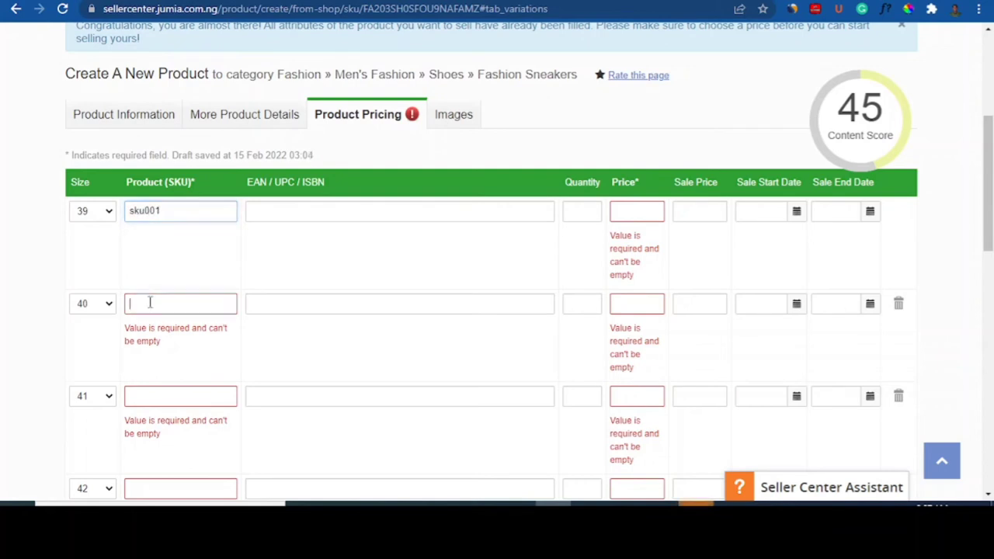
drag(159, 208, 128, 206)
key(ctrl+c)
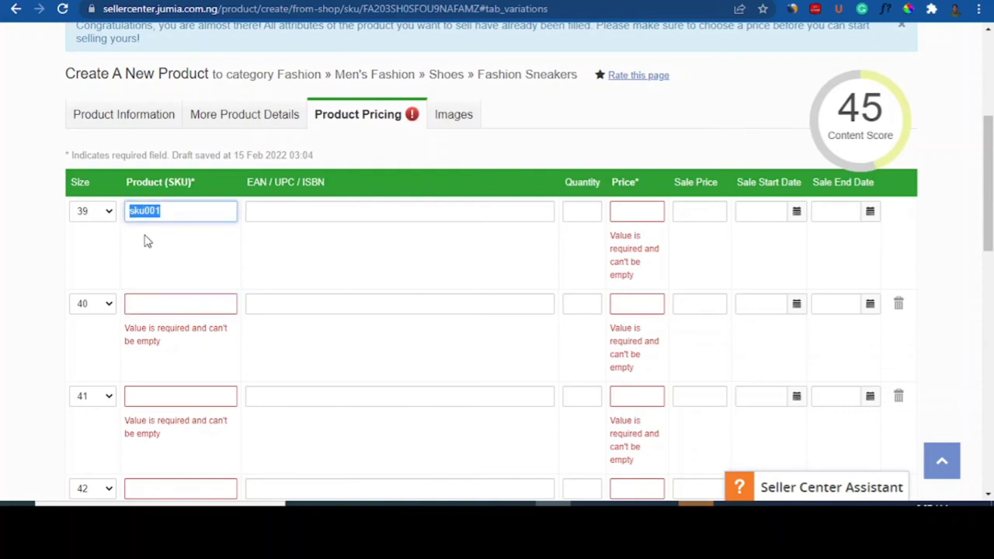
click(140, 307)
key(ctrl+v)
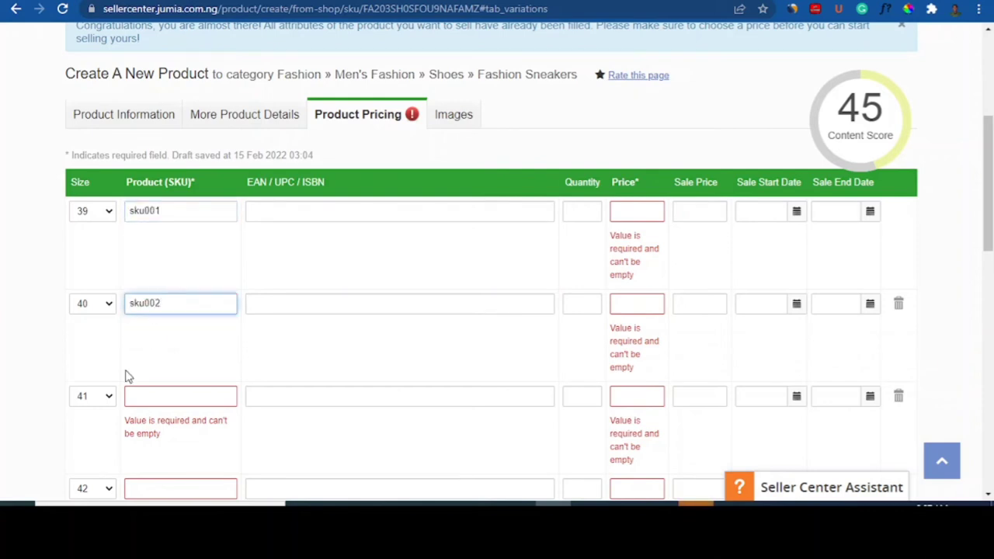
click(136, 396)
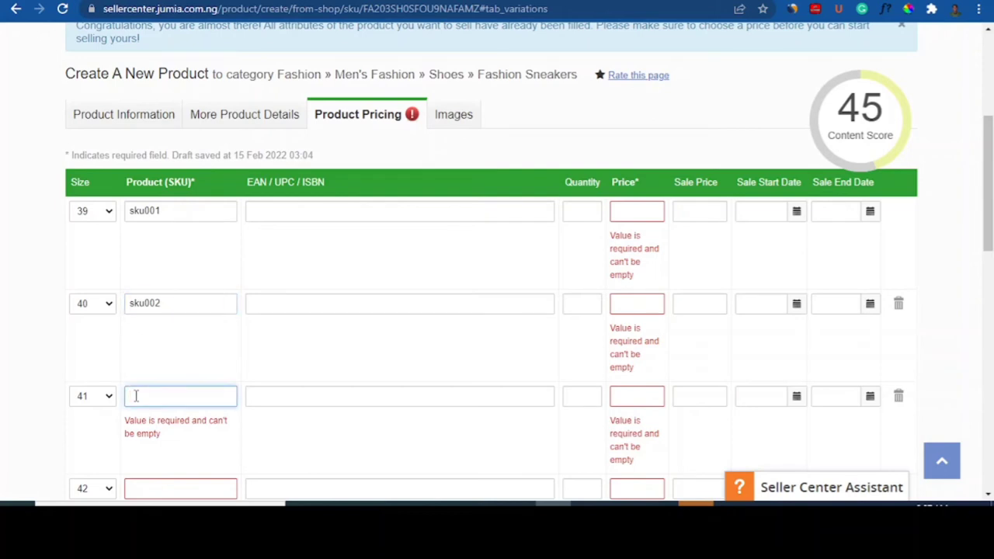
key(ctrl+v)
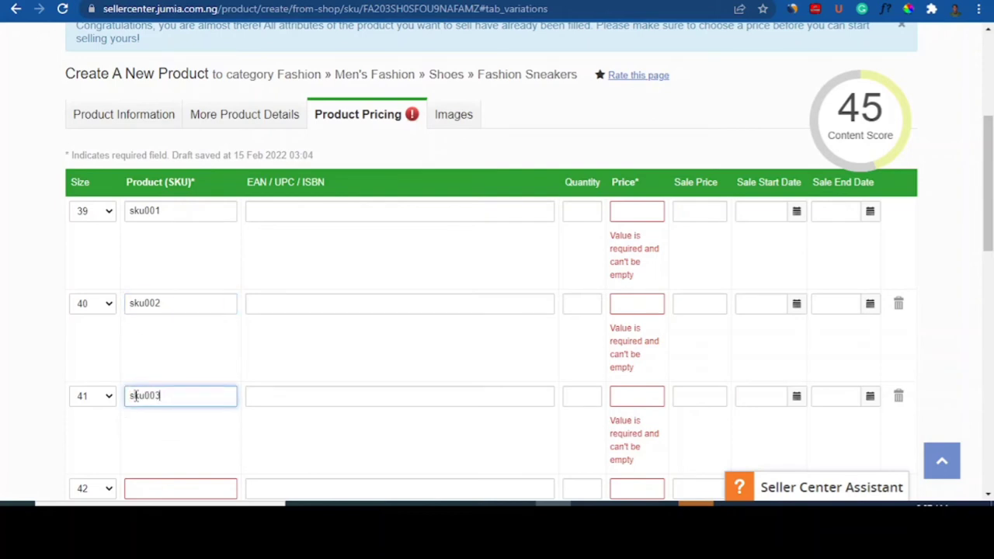
scroll(990, 163, down, 4)
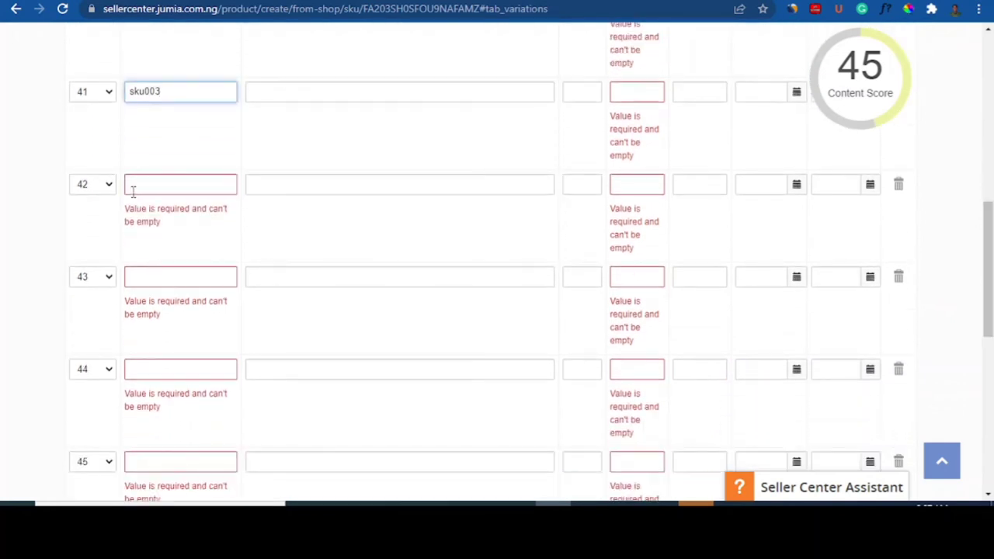
click(133, 191)
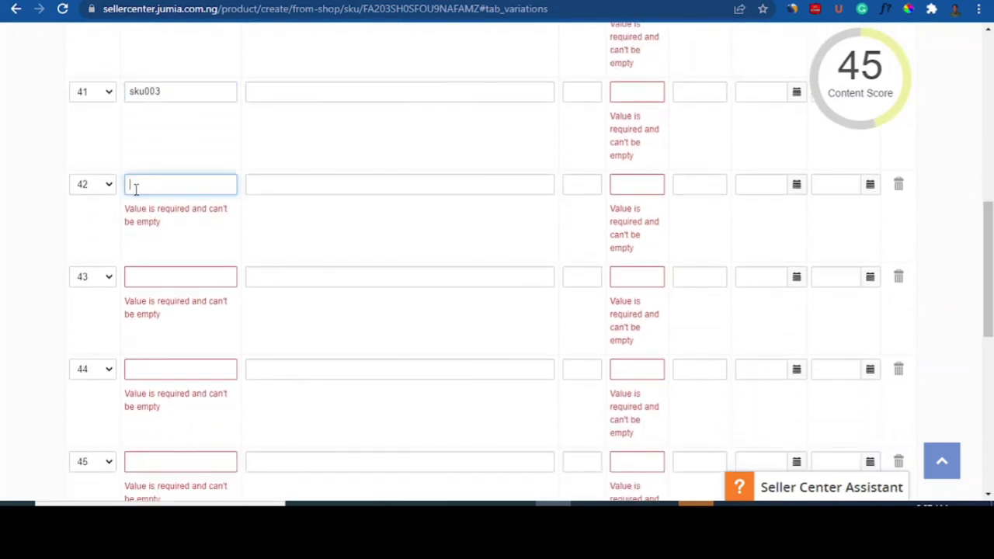
text(sku001)
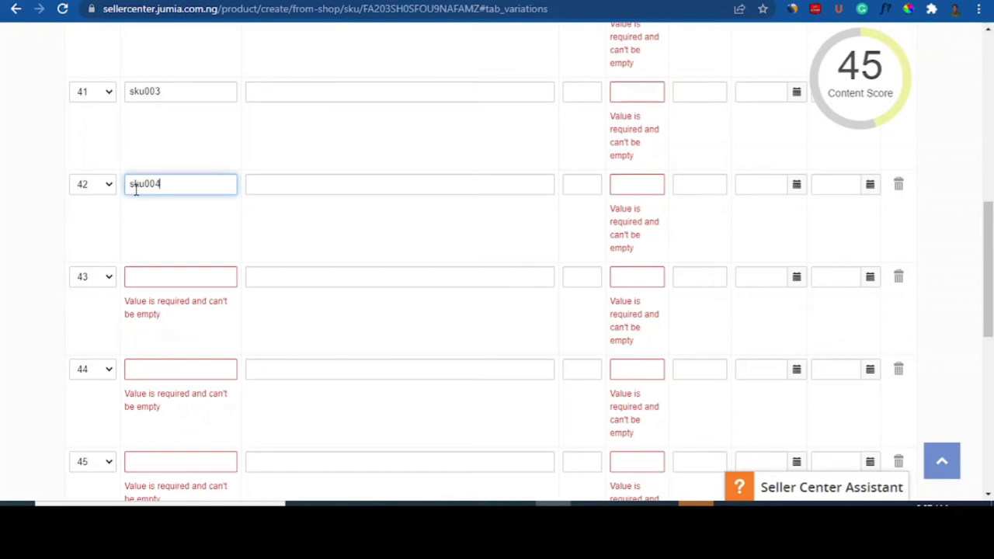
click(106, 286)
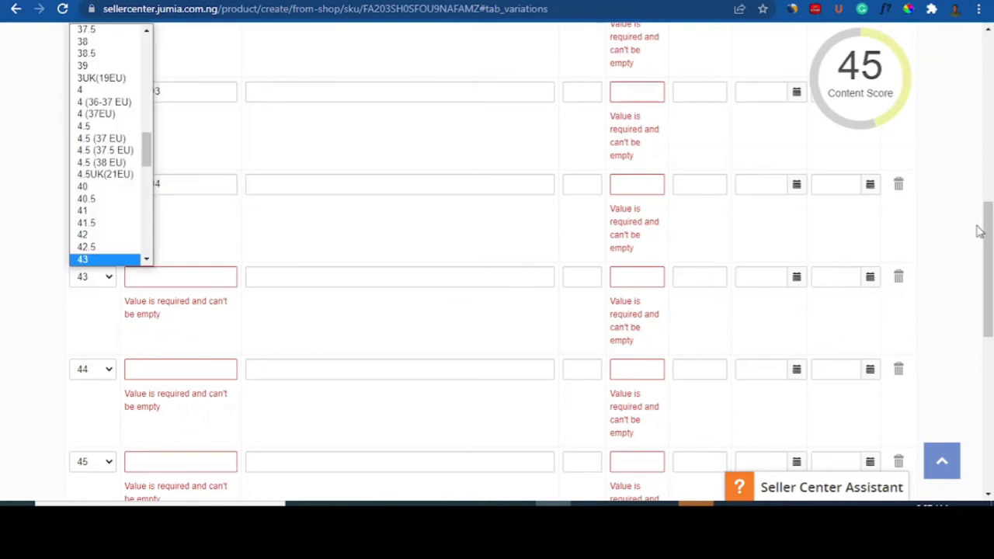
Step: Delete the extra size 43, 44 and 45 variation rows, confirming each deletion
click(897, 280)
click(897, 280)
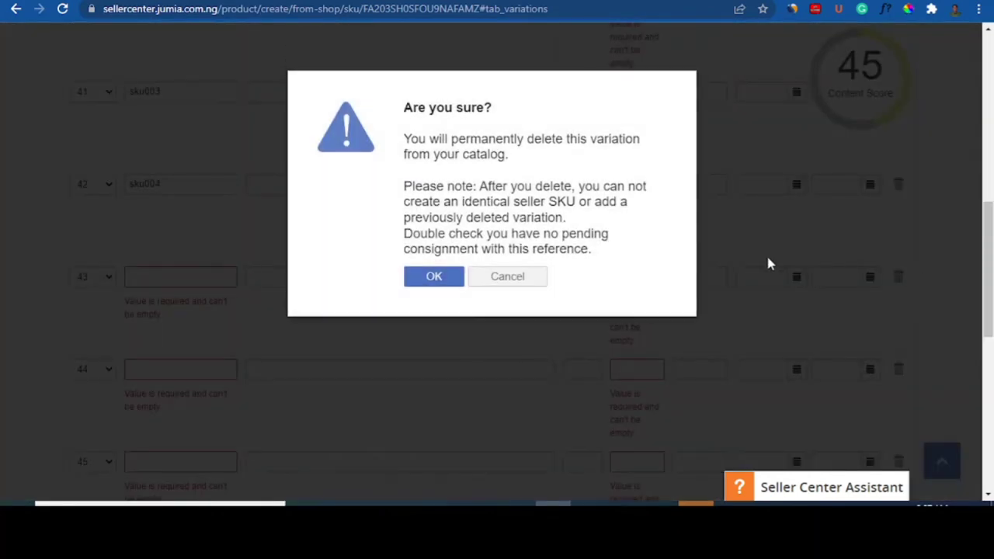
click(428, 282)
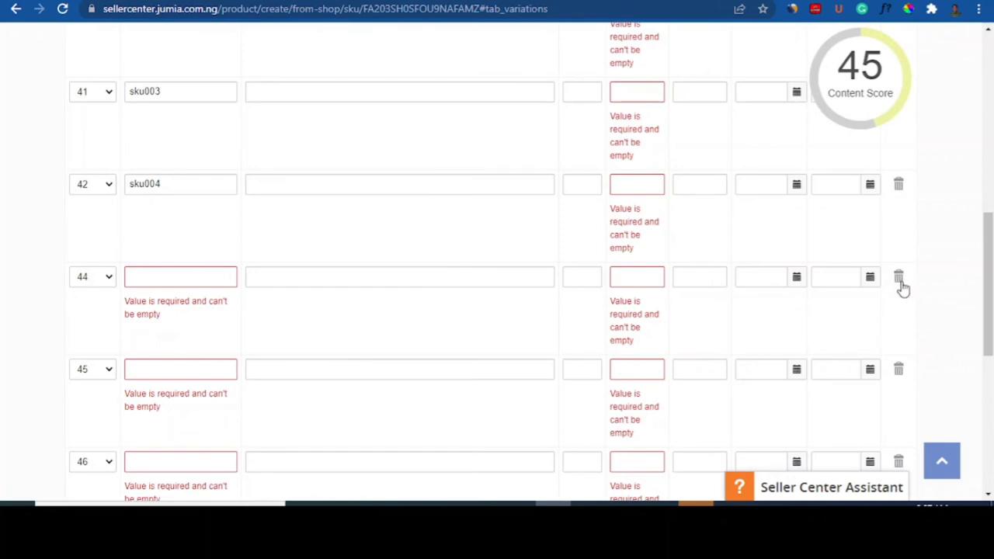
click(900, 281)
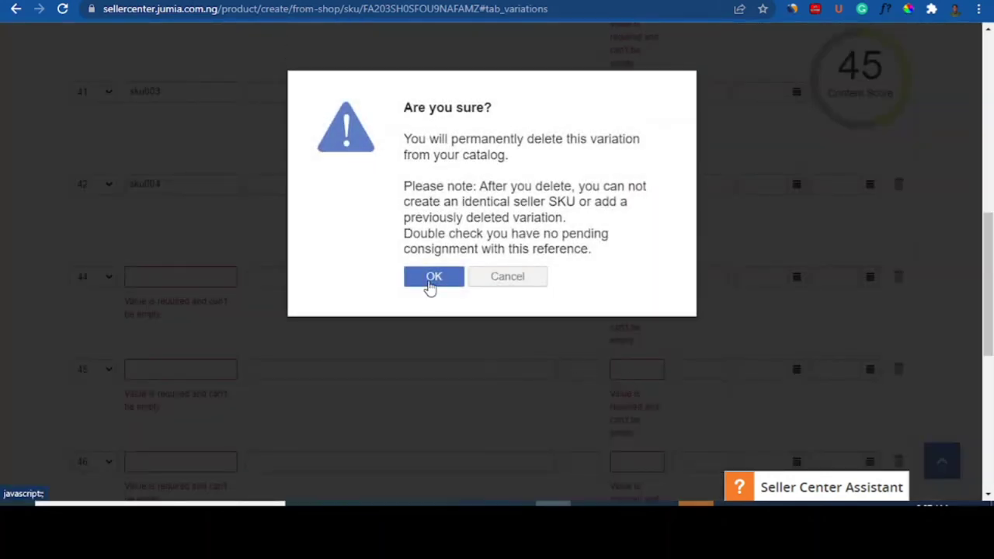
click(431, 281)
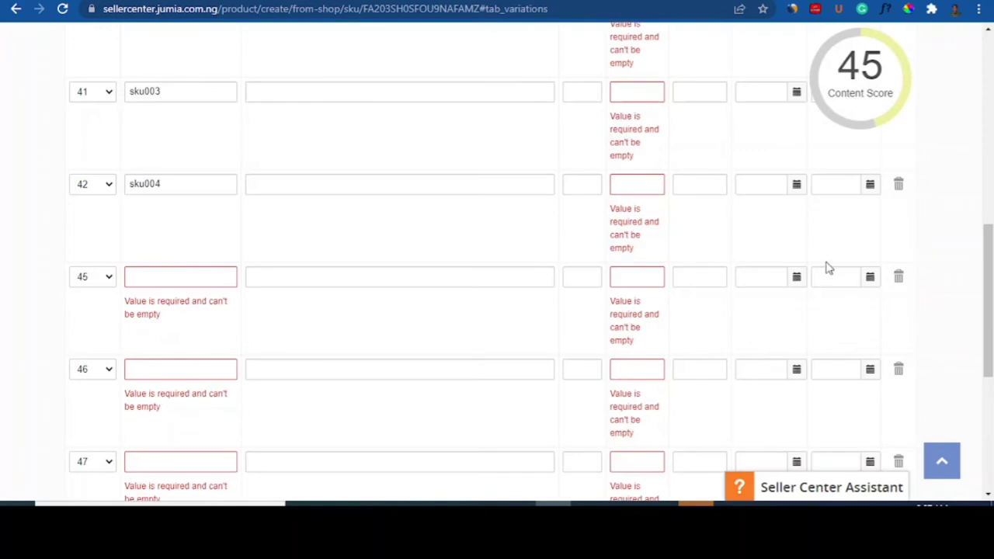
click(899, 277)
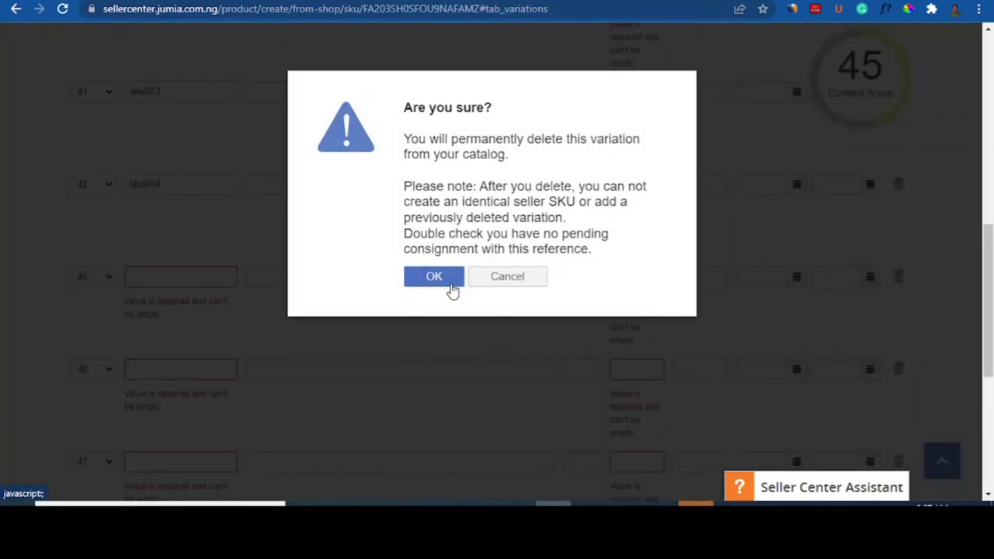
click(450, 284)
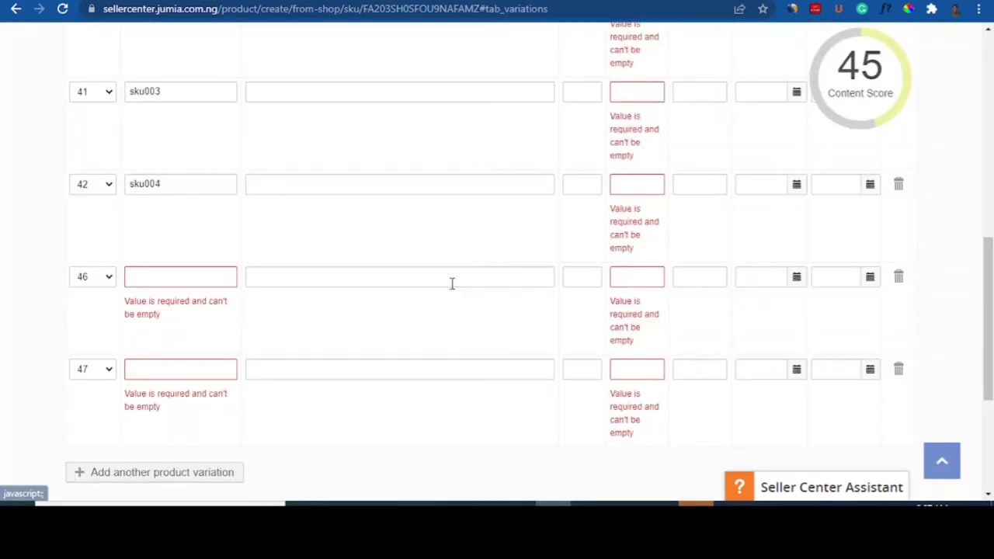
Step: Delete the size 46 and 47 variation rows so the pricing table ends at size 42
click(899, 277)
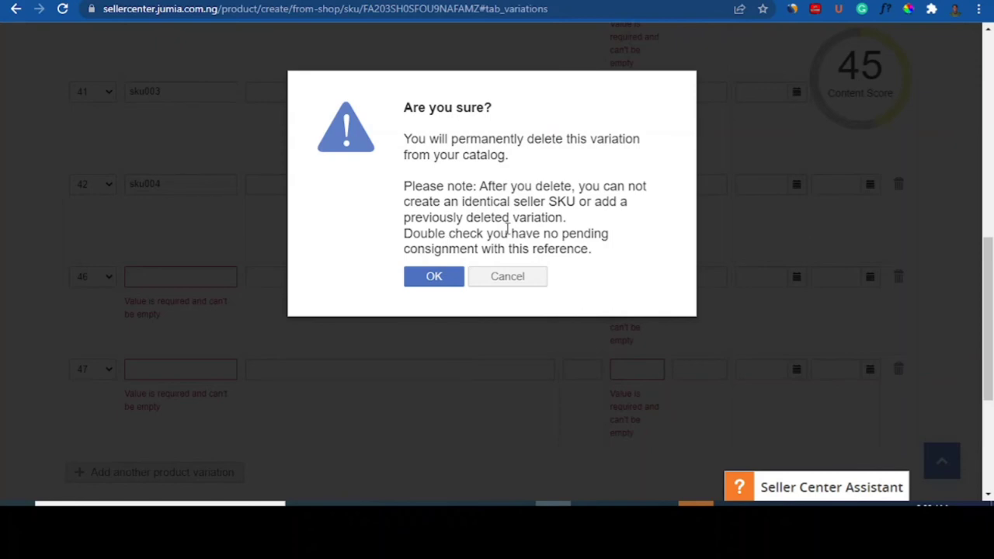
click(426, 278)
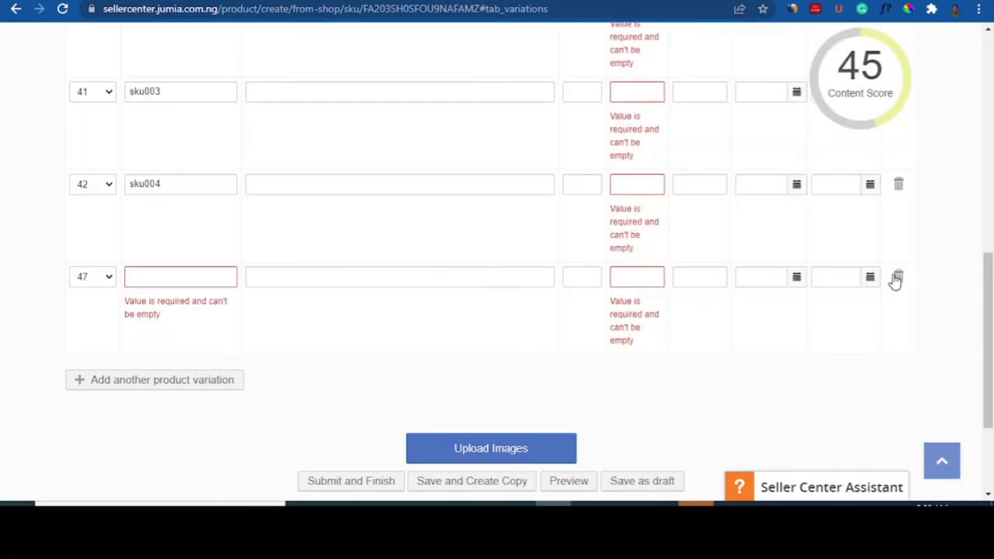
click(112, 282)
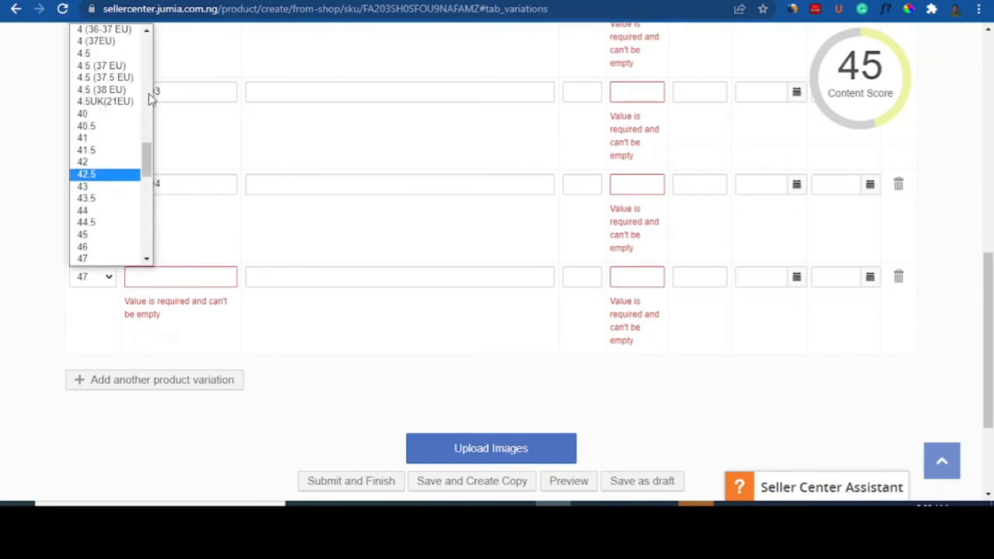
drag(148, 155, 153, 276)
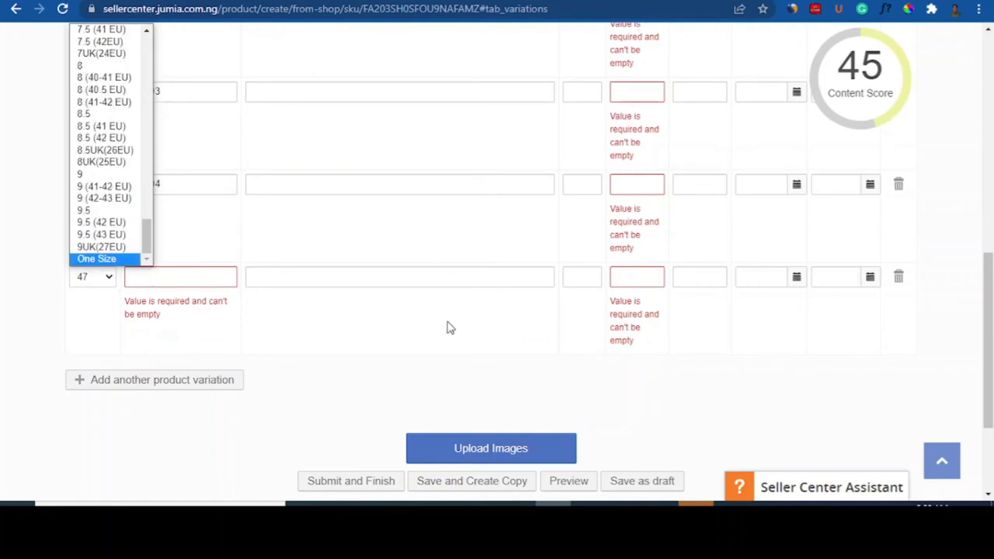
key(Up)
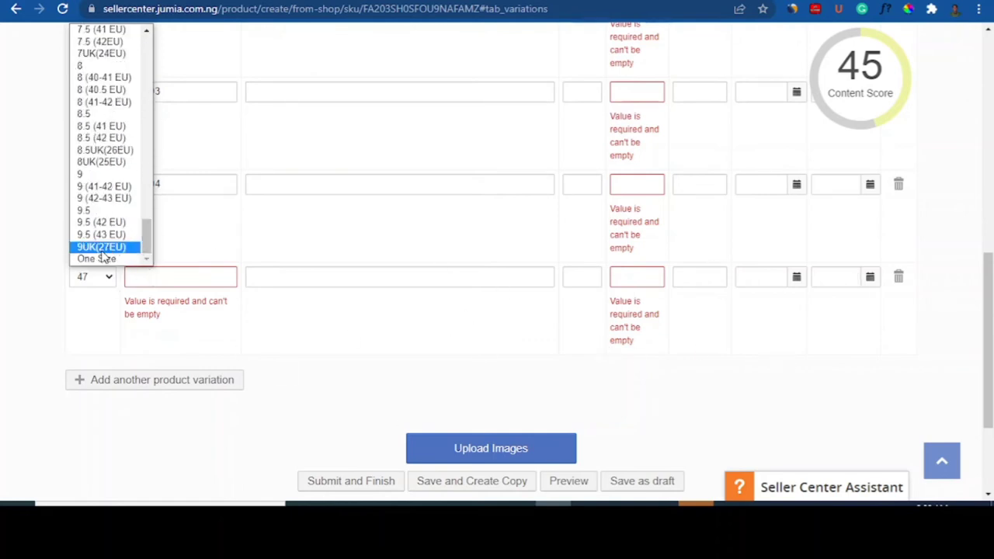
click(899, 278)
click(899, 278)
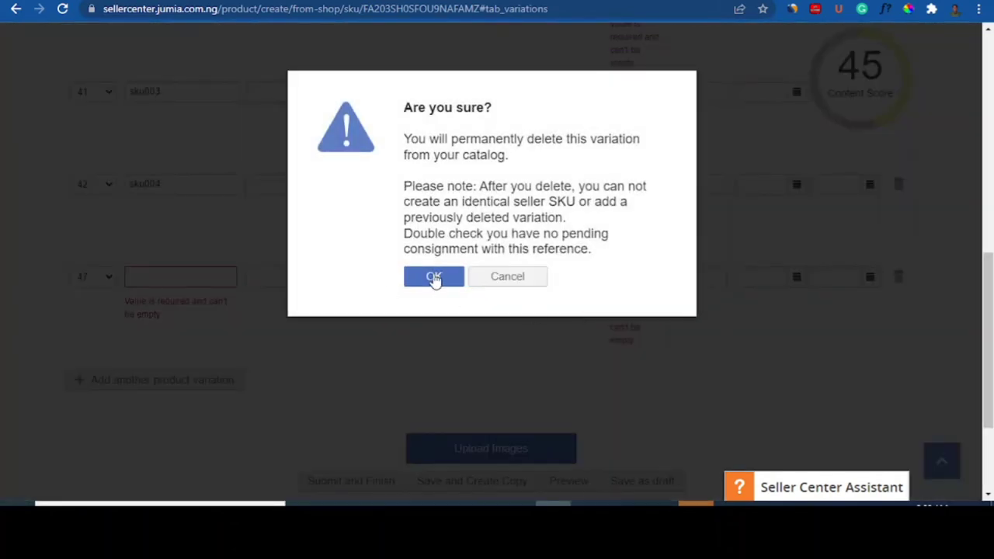
click(433, 277)
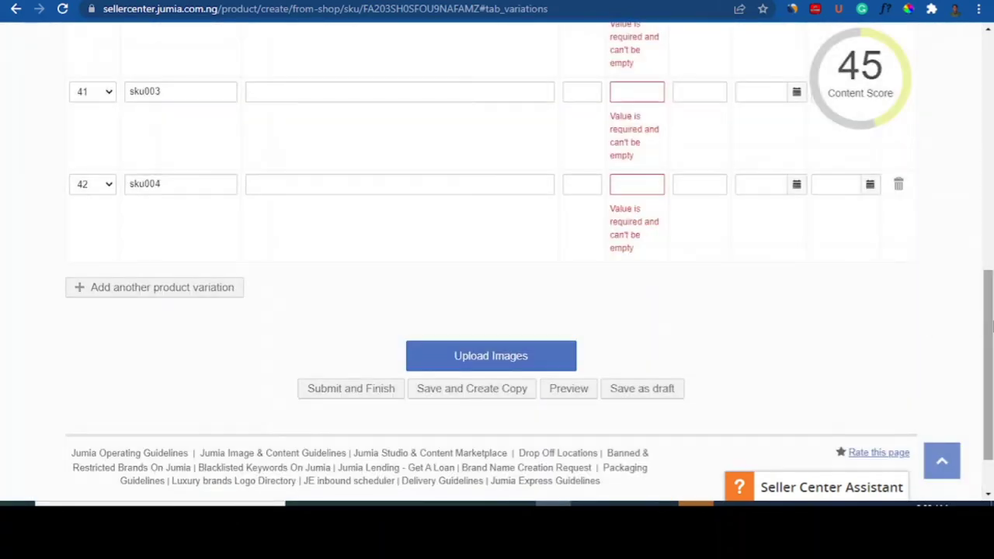
drag(989, 397, 992, 314)
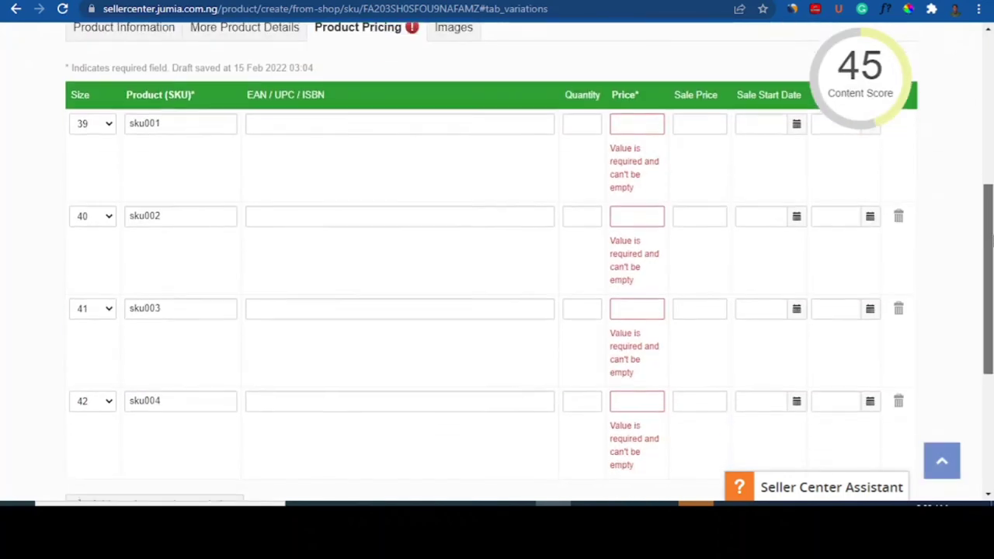
click(579, 122)
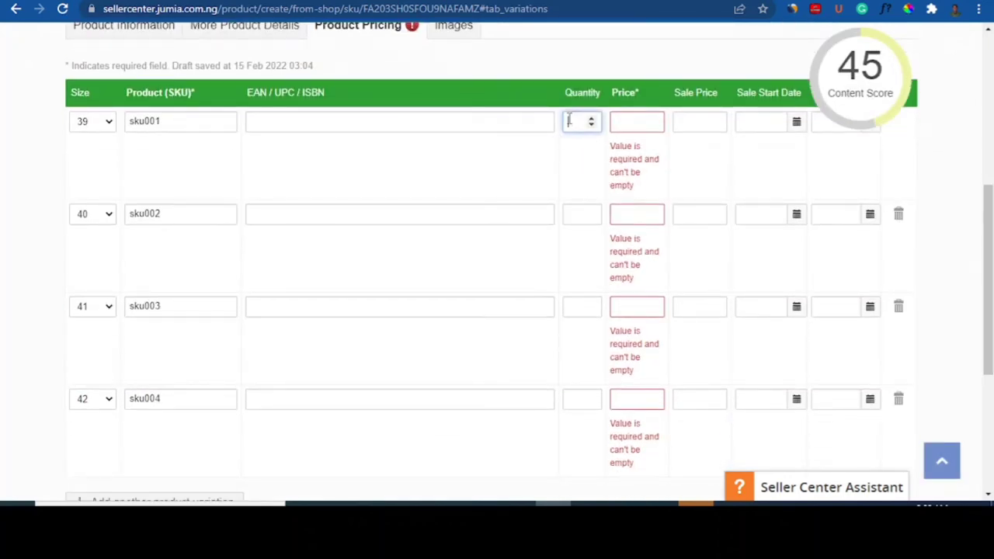
click(629, 118)
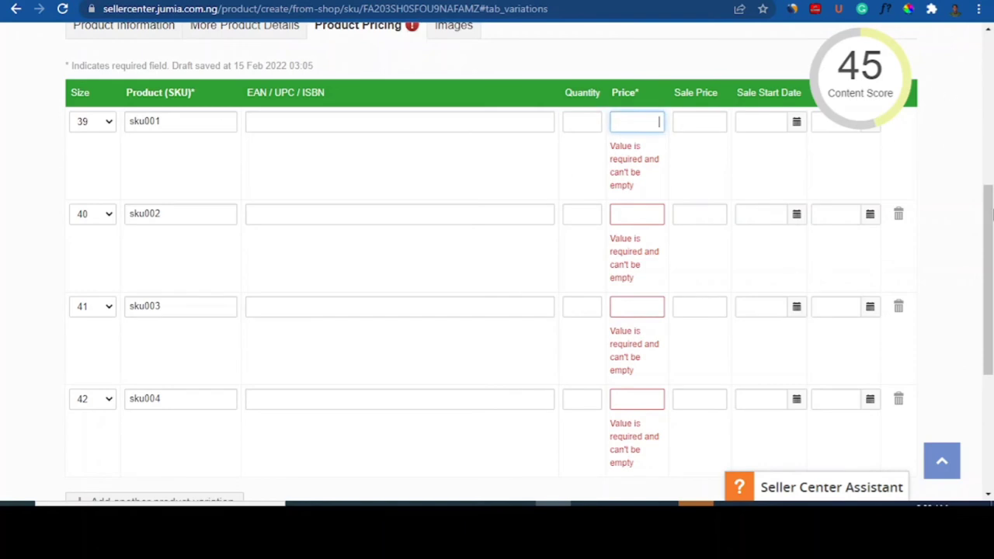
drag(990, 259, 989, 143)
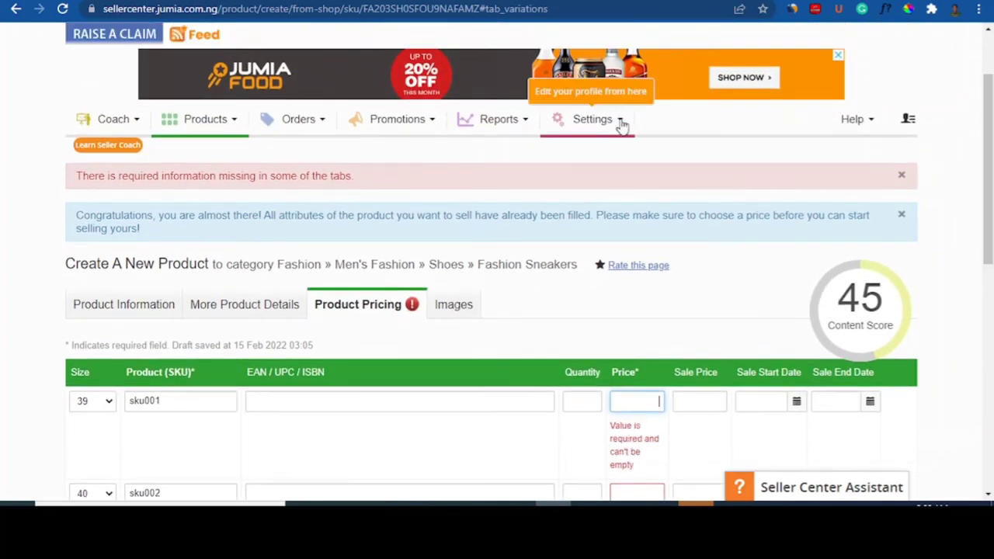
click(621, 126)
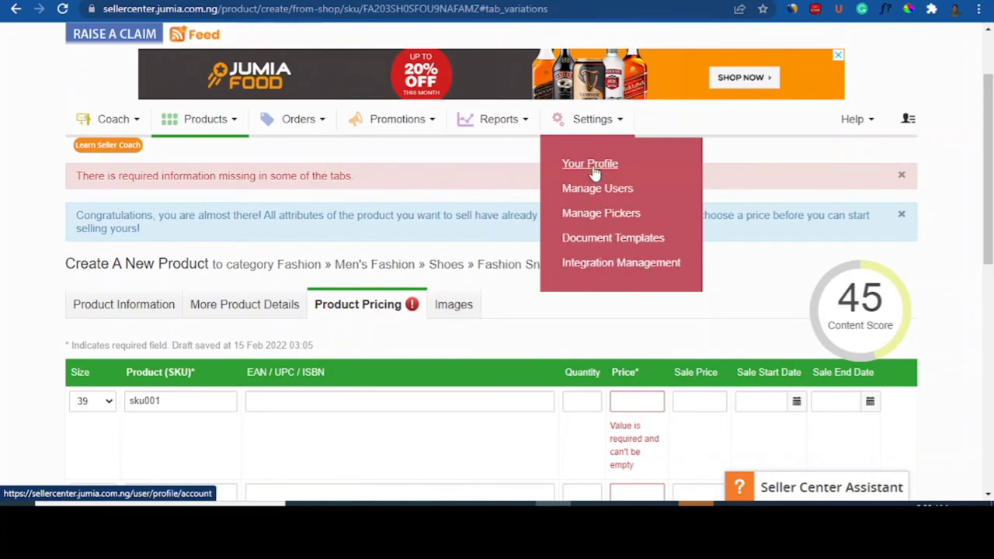
click(491, 161)
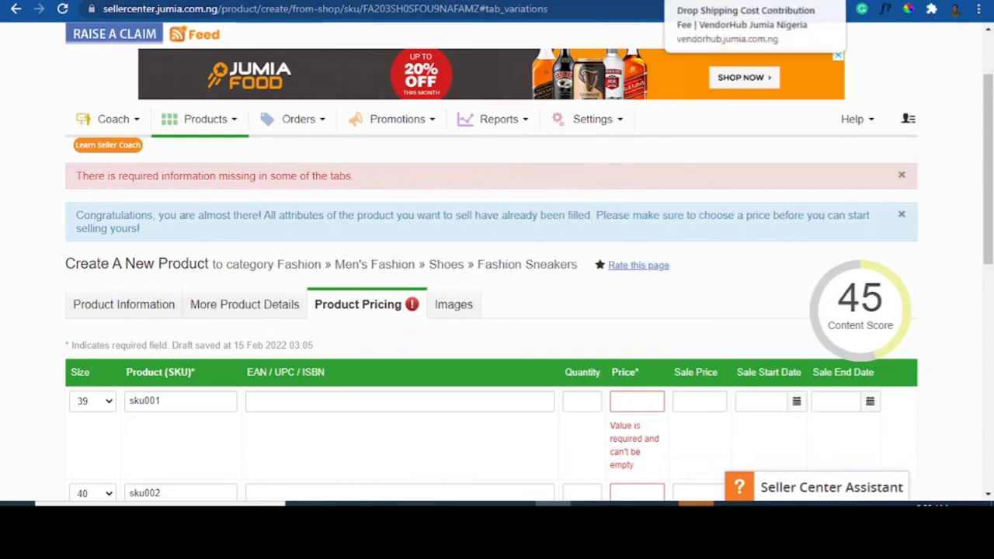
Step: Review the Jumia Express and drop shipping contribution fee pages, then go to the selling guide
click(643, 1)
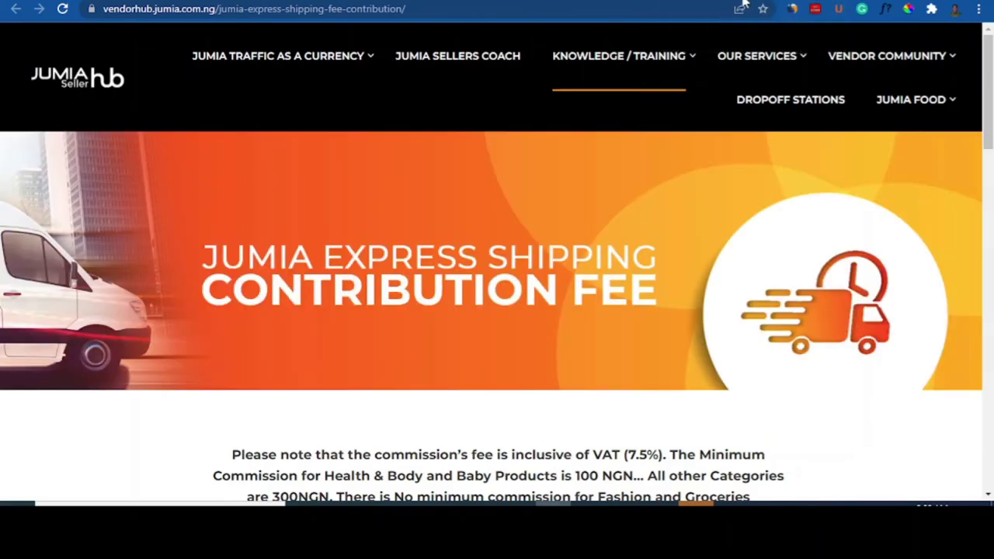
click(699, 1)
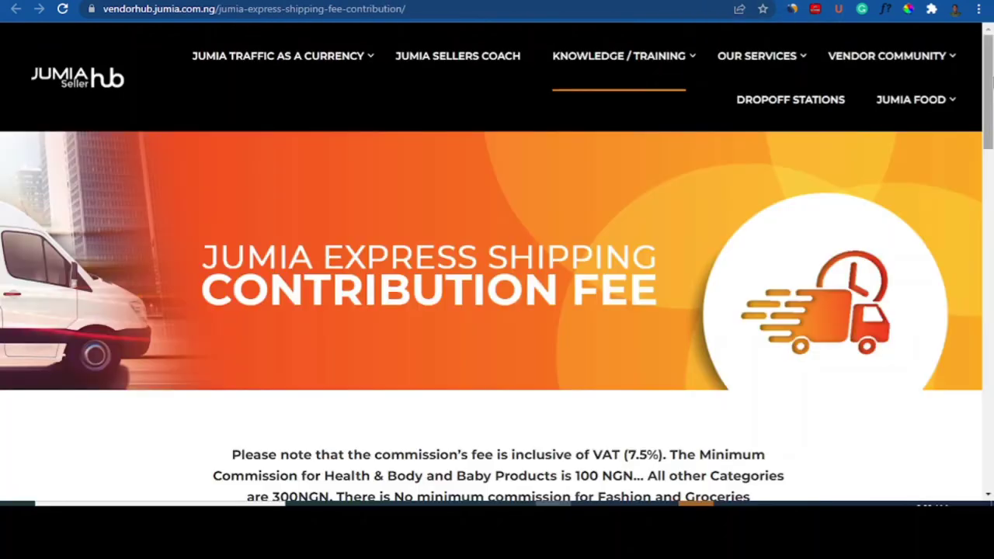
drag(991, 82, 991, 177)
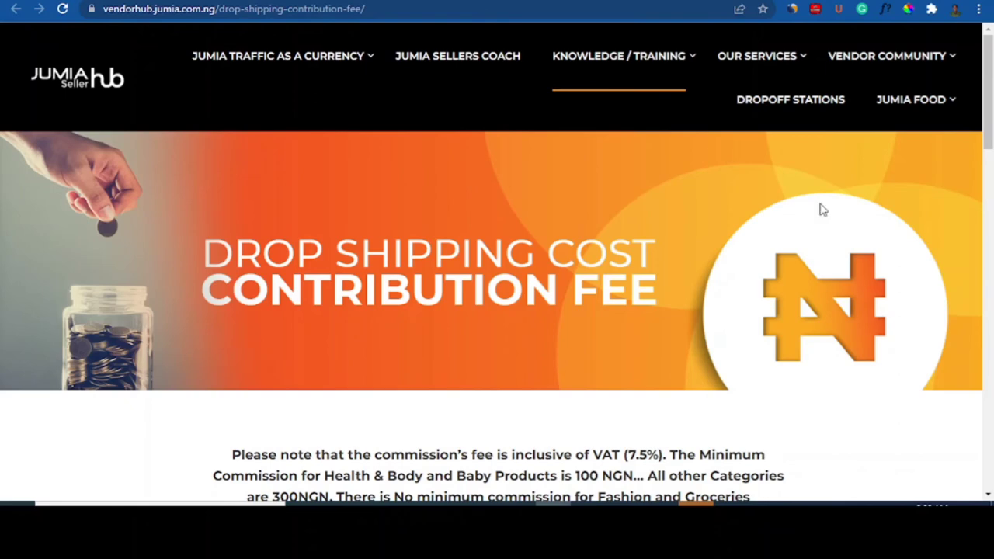
drag(985, 89, 991, 163)
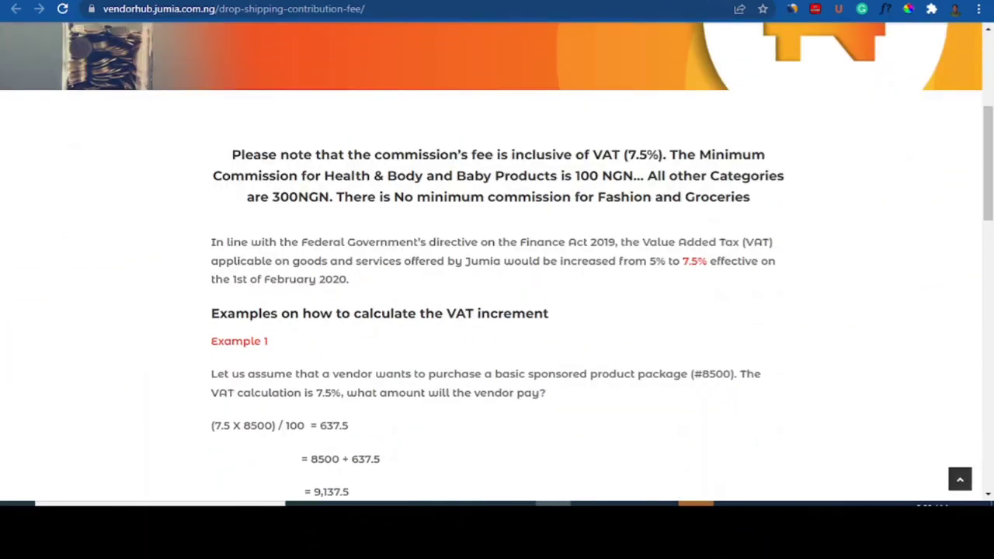
click(583, 1)
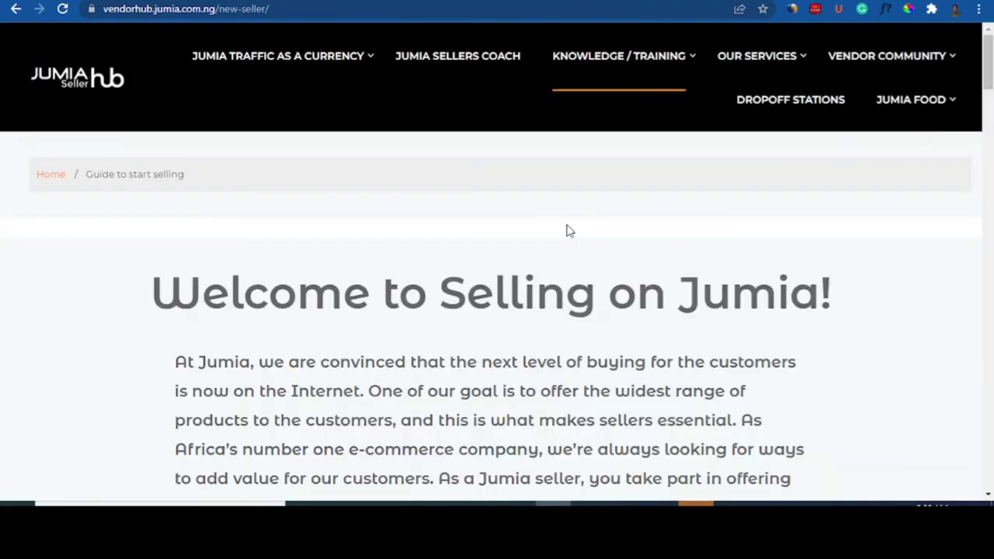
Step: Find the 'How much does it cost to sell on Jumia?' section and open the Commissions link's menu
drag(991, 67, 990, 197)
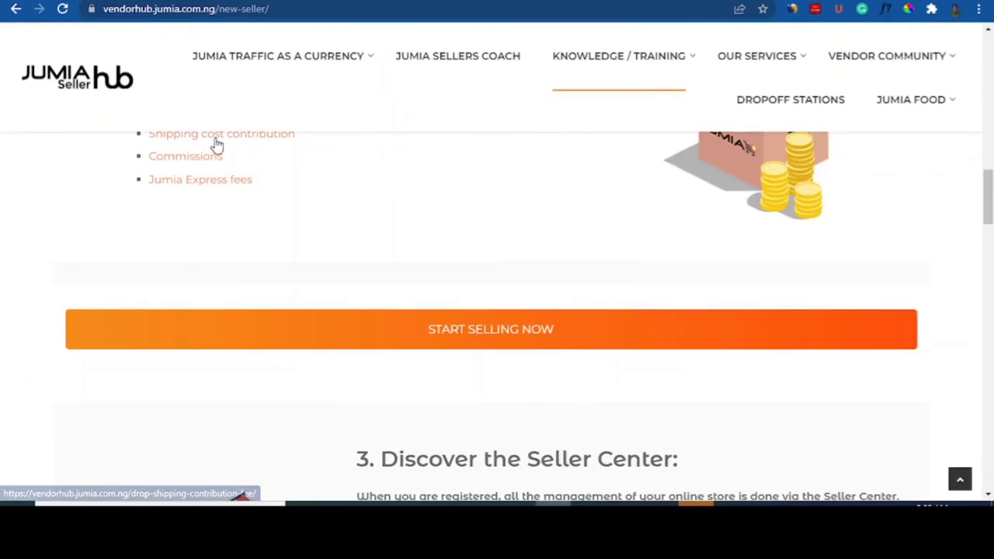
drag(987, 193, 988, 173)
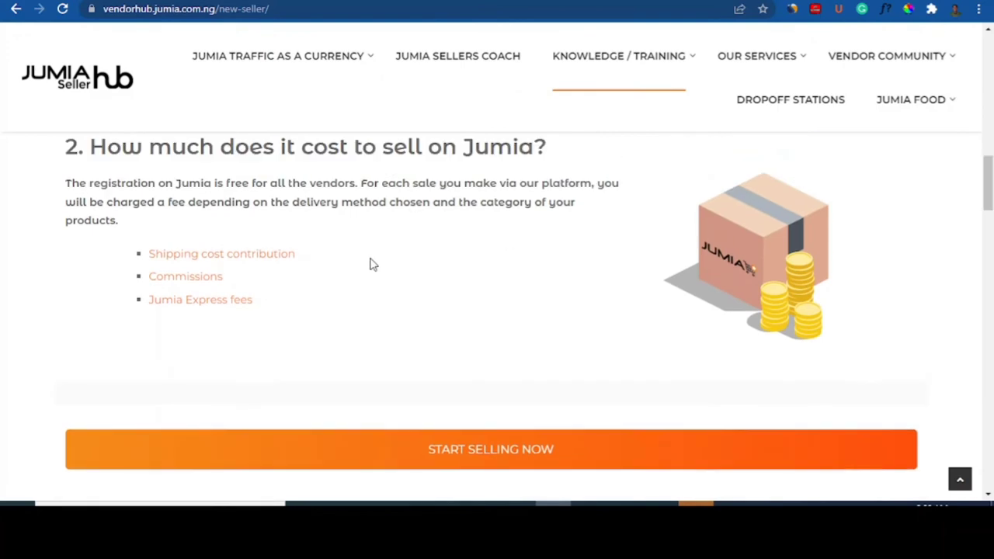
scroll(177, 283, up, 3)
scroll(177, 281, up, 3)
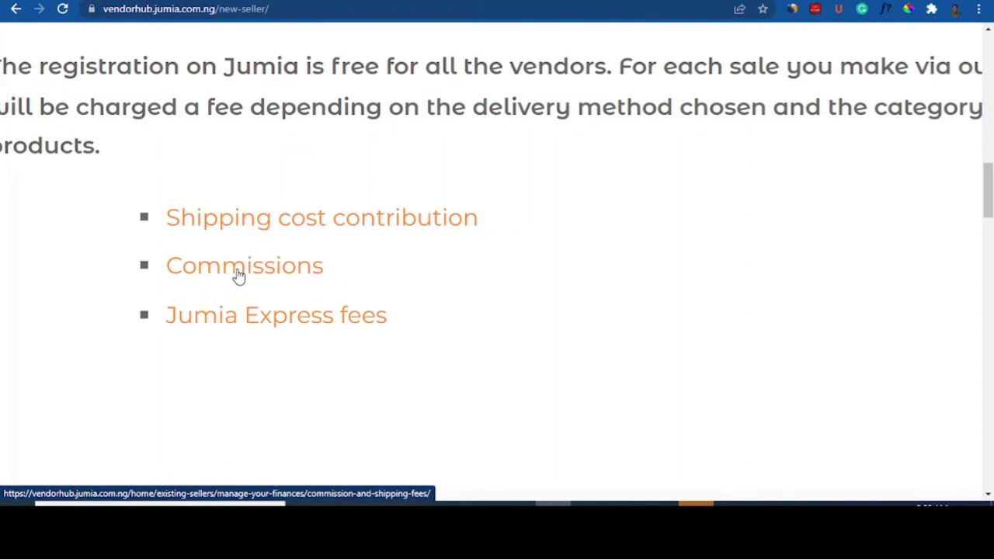
right_click(211, 273)
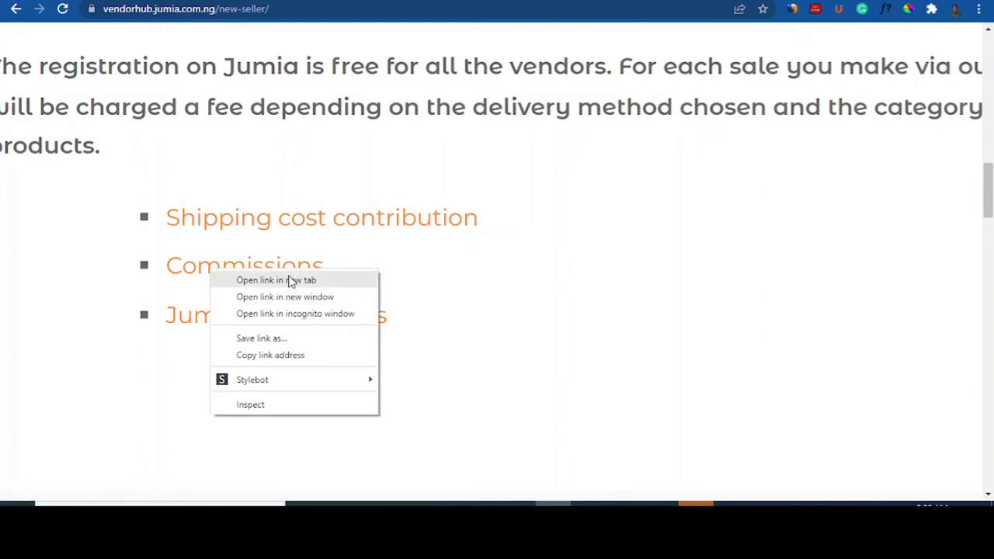
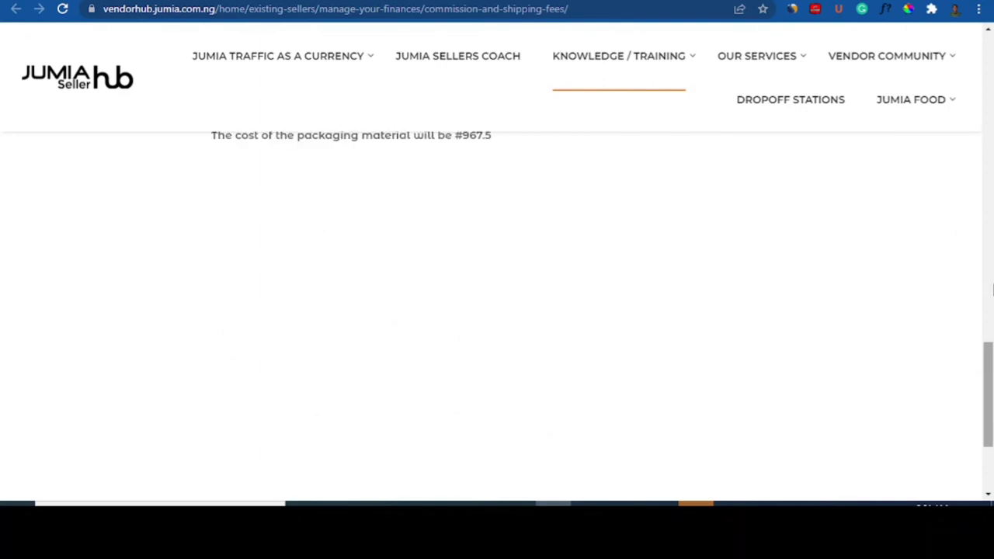
Step: Page through the Vendor Hub Commission Fee table, then return to the Seller Center product form
scroll(992, 365, down, 5)
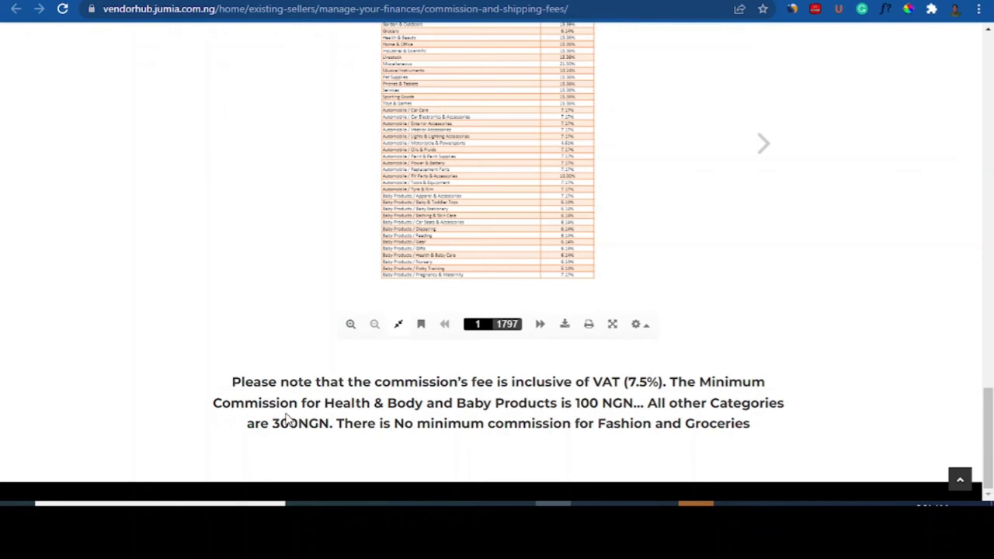
drag(989, 432, 991, 395)
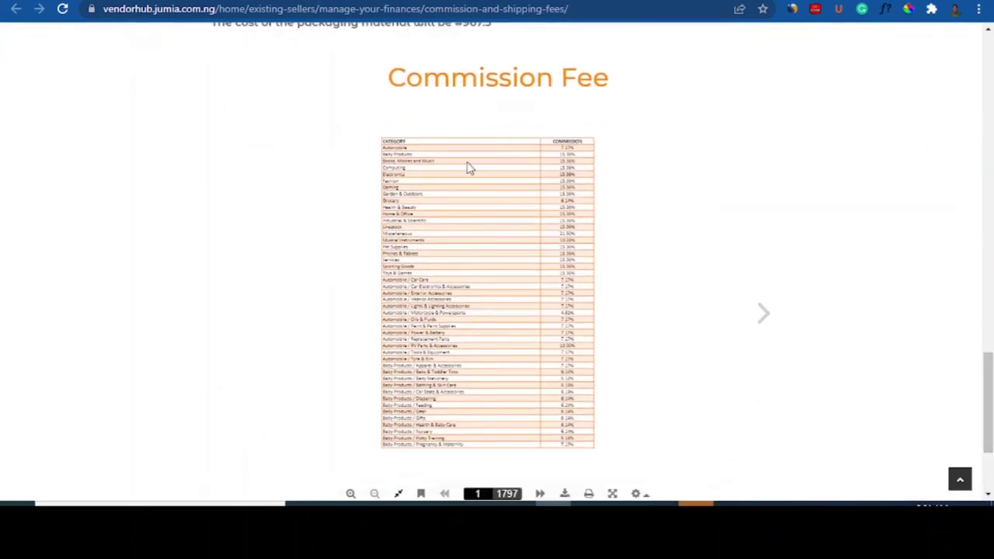
click(764, 320)
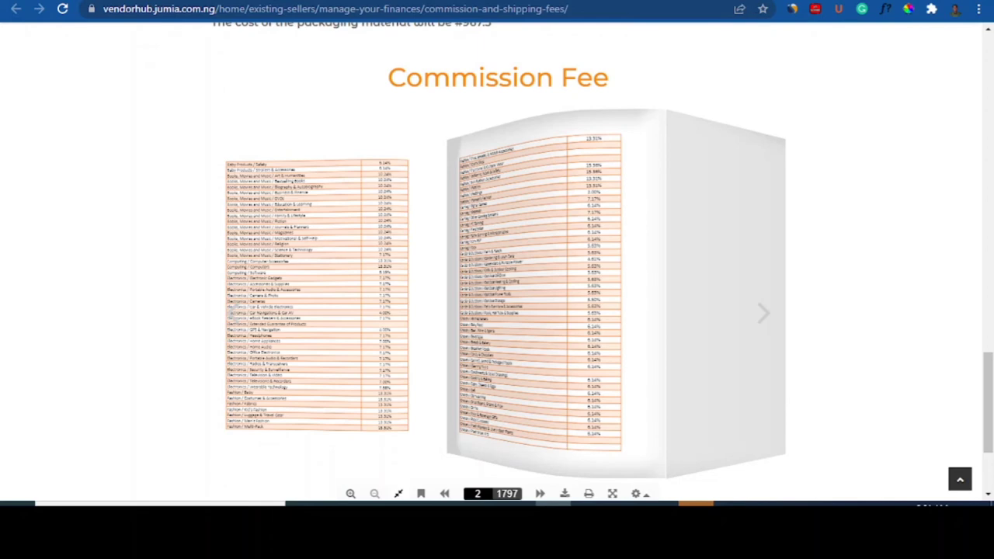
click(769, 0)
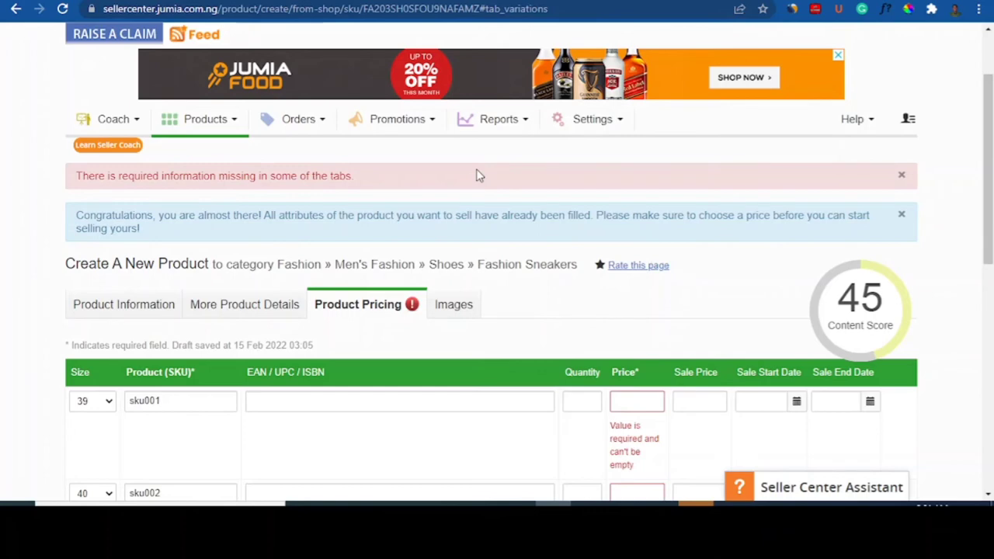
Step: Enter prices for sizes 39, 40, 41 and 42: 5,000, 5,050, 5,500 and 5,500
drag(990, 146, 992, 229)
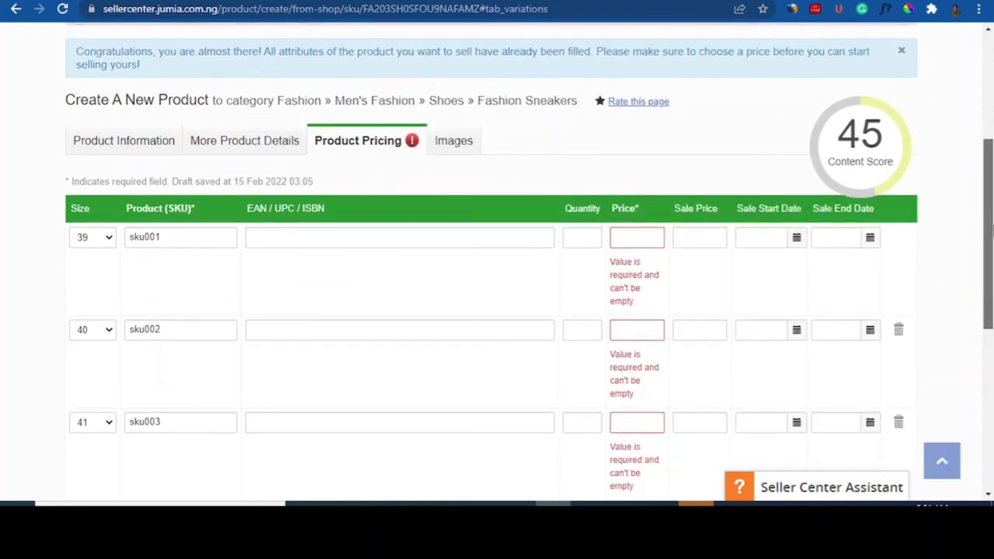
click(615, 238)
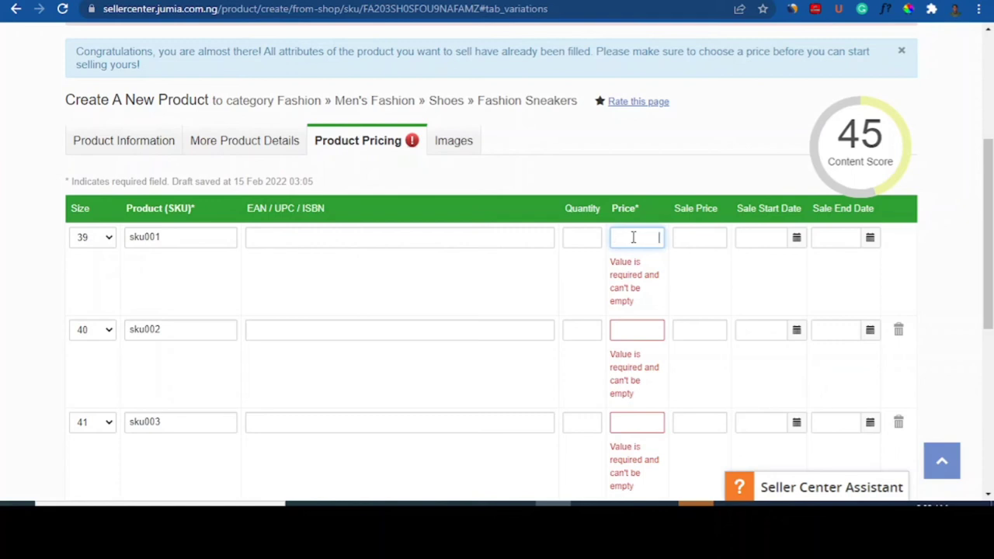
text(5000)
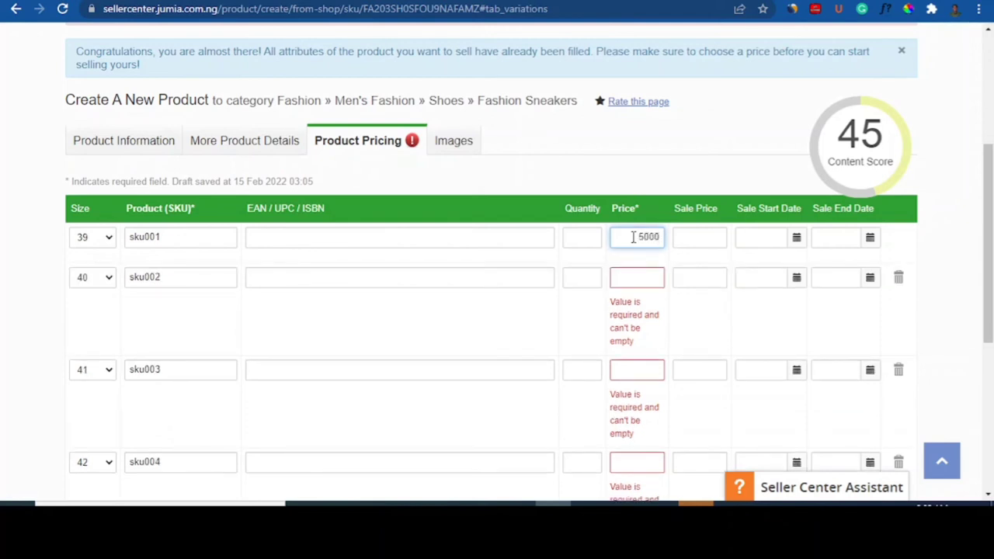
click(637, 285)
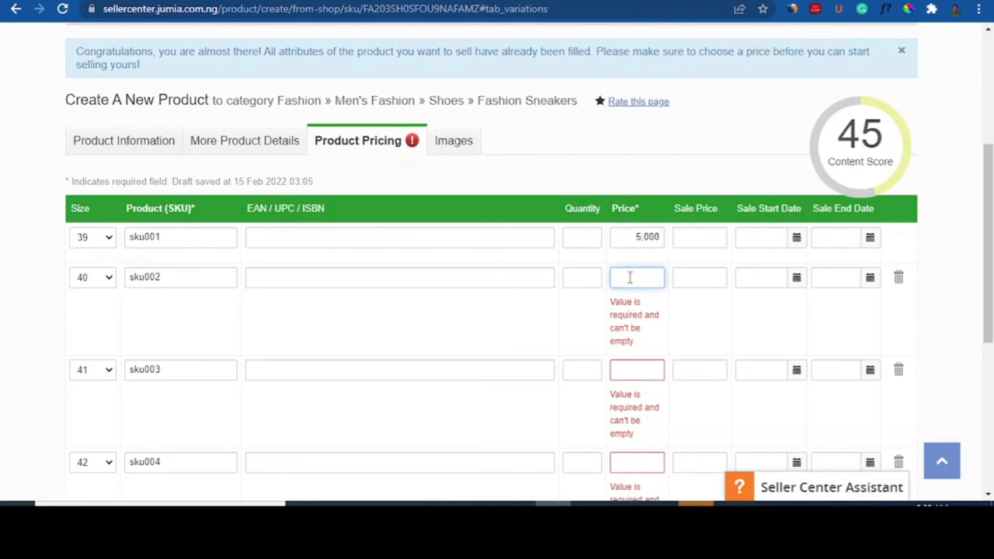
text(500)
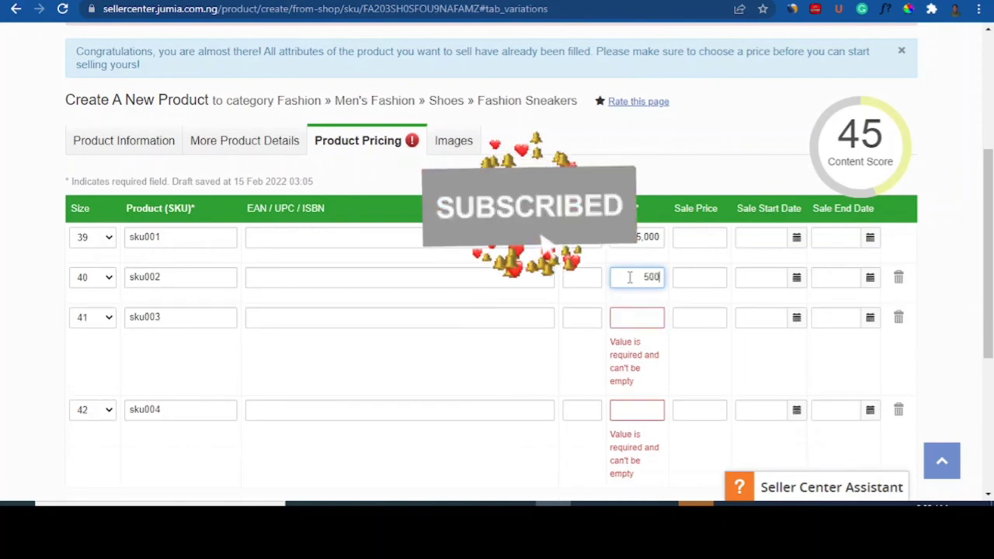
key(BackSpace)
text(50)
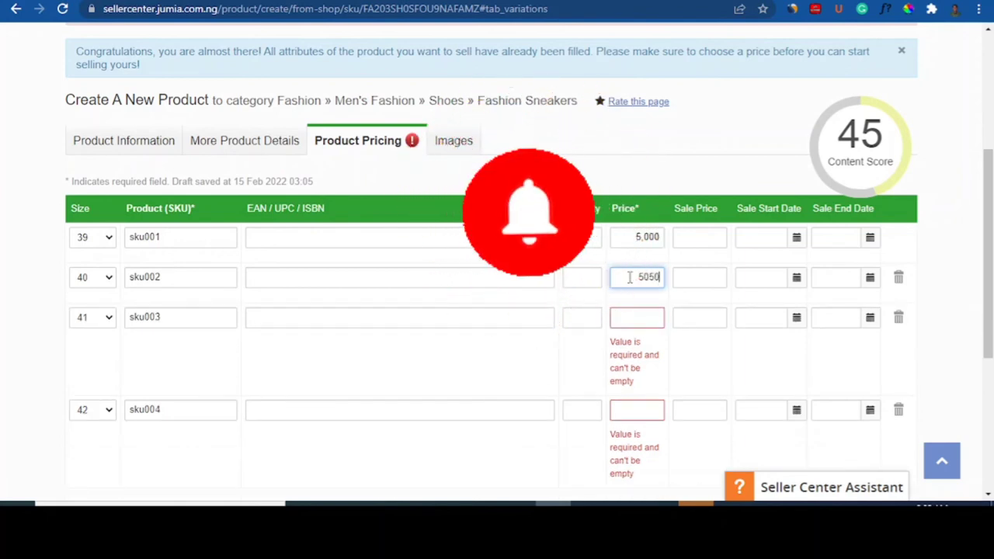
click(633, 316)
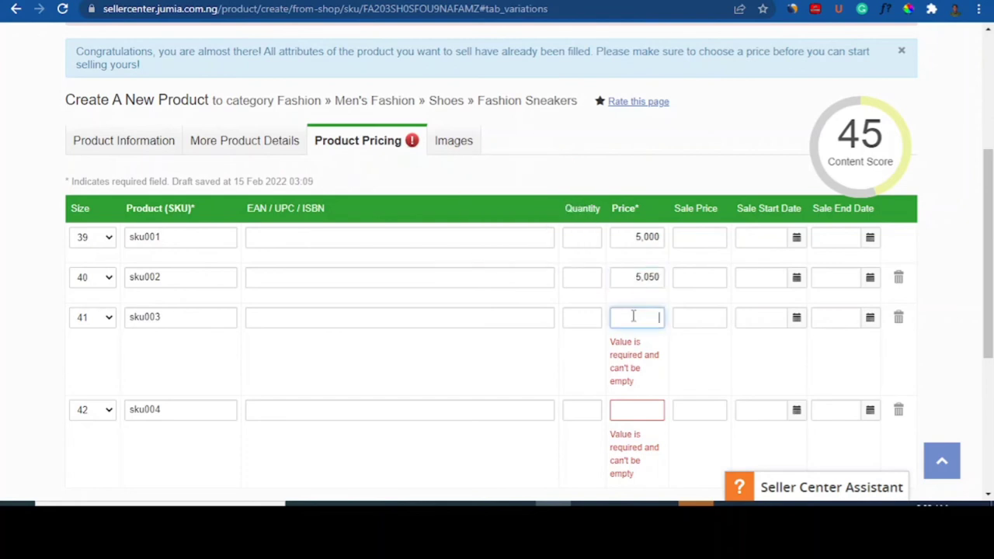
text(5500)
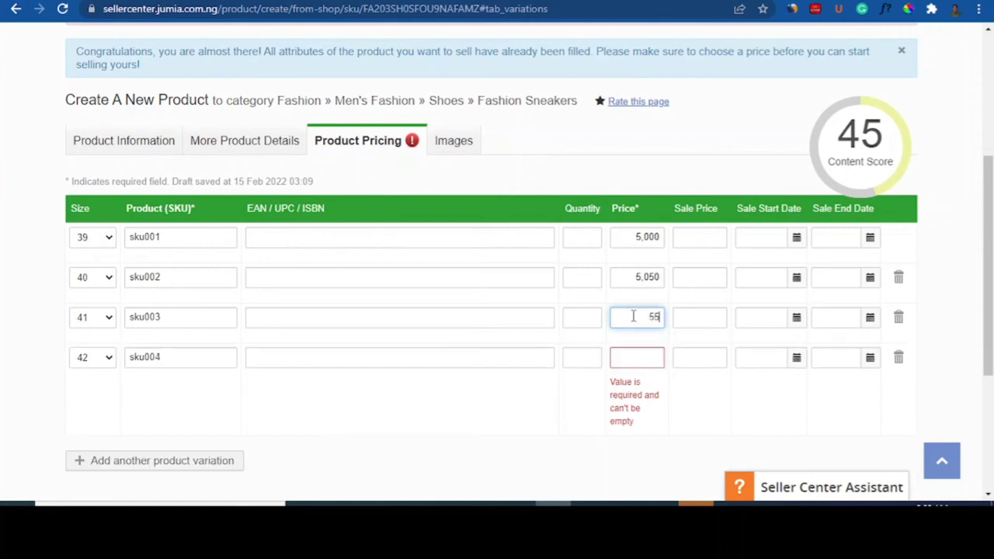
click(622, 359)
text(5,500)
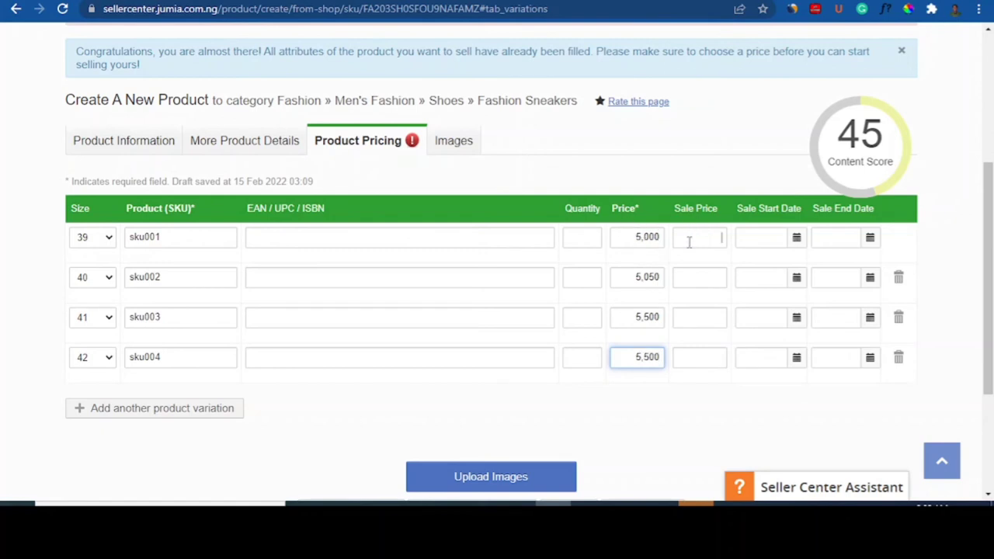
click(689, 242)
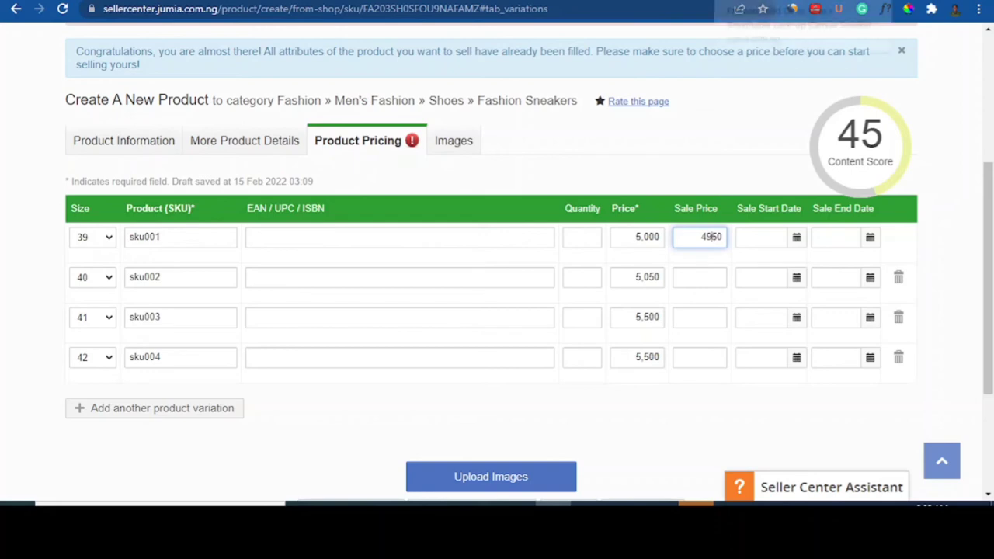
Step: Check the live khaki sneaker listing, then confirm a 4,950 sale price for size 39
click(753, 1)
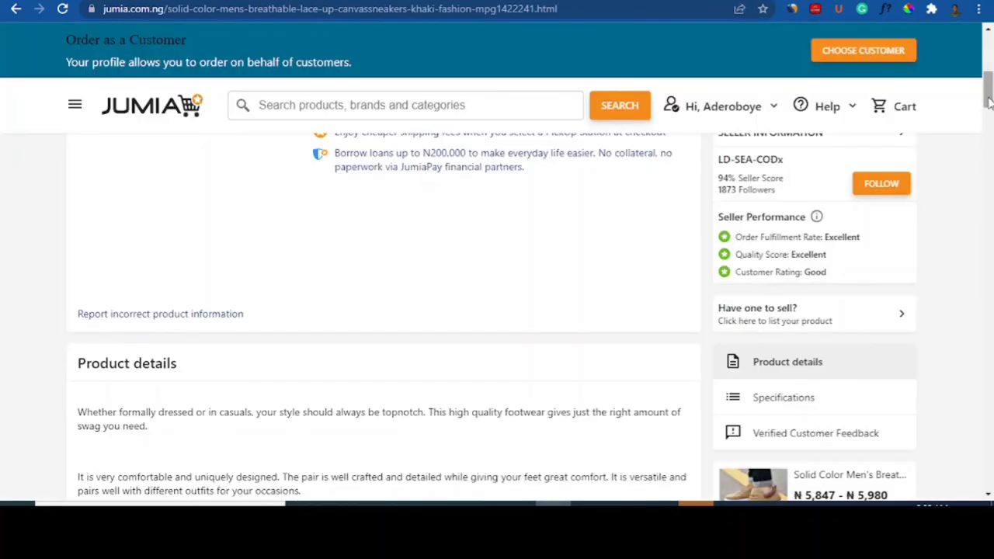
drag(988, 98, 988, 50)
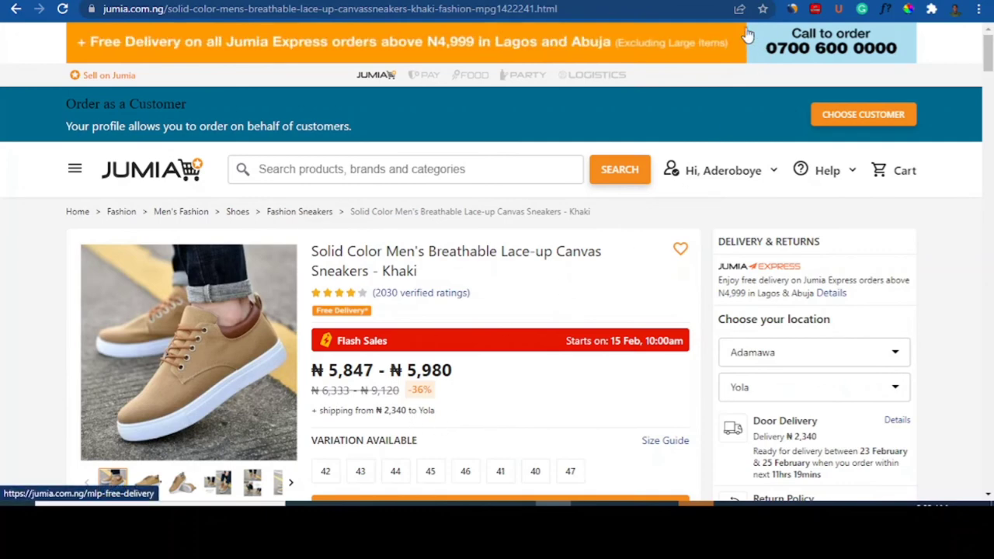
click(748, 1)
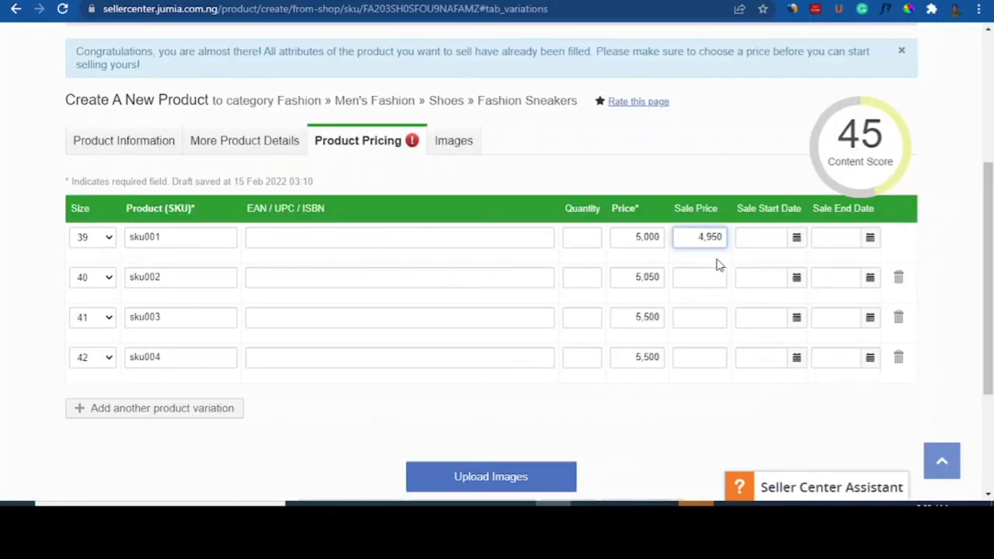
click(709, 281)
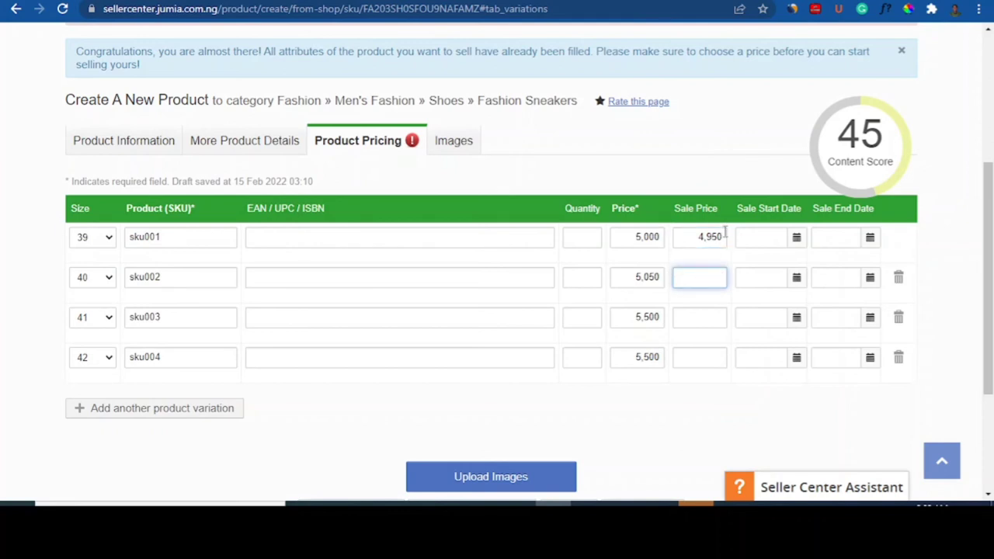
Step: Set the size 39 sale dates from 15 to 26 February 2022
click(796, 238)
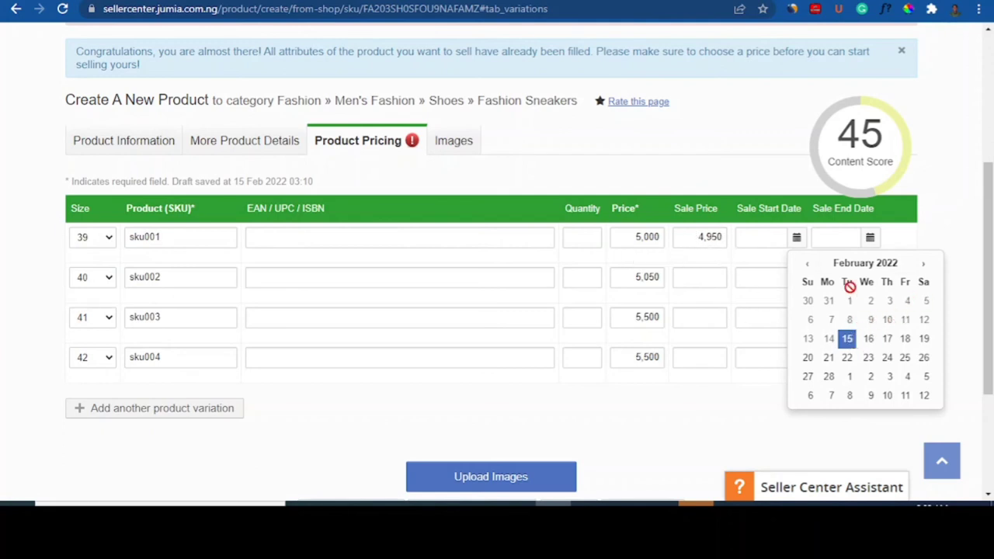
click(846, 342)
click(870, 238)
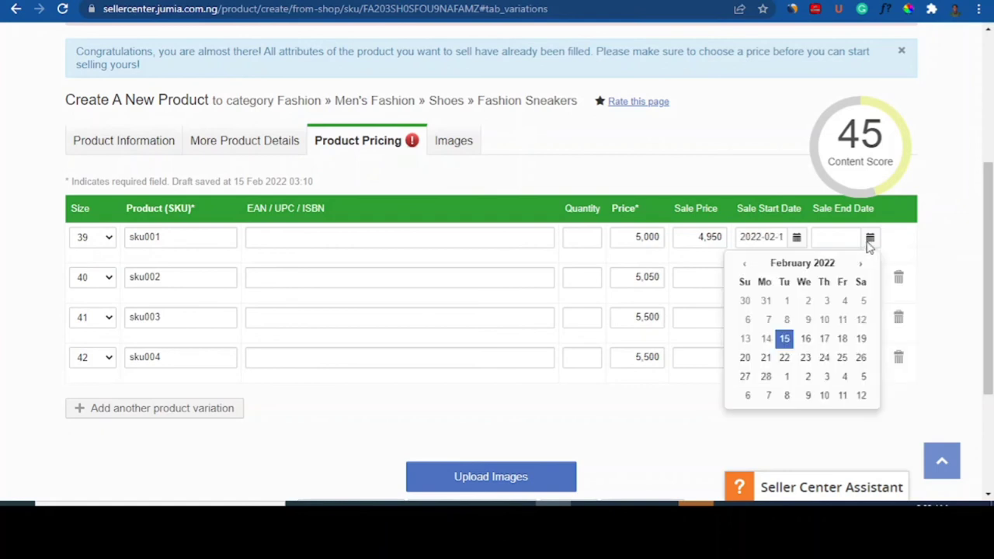
click(863, 360)
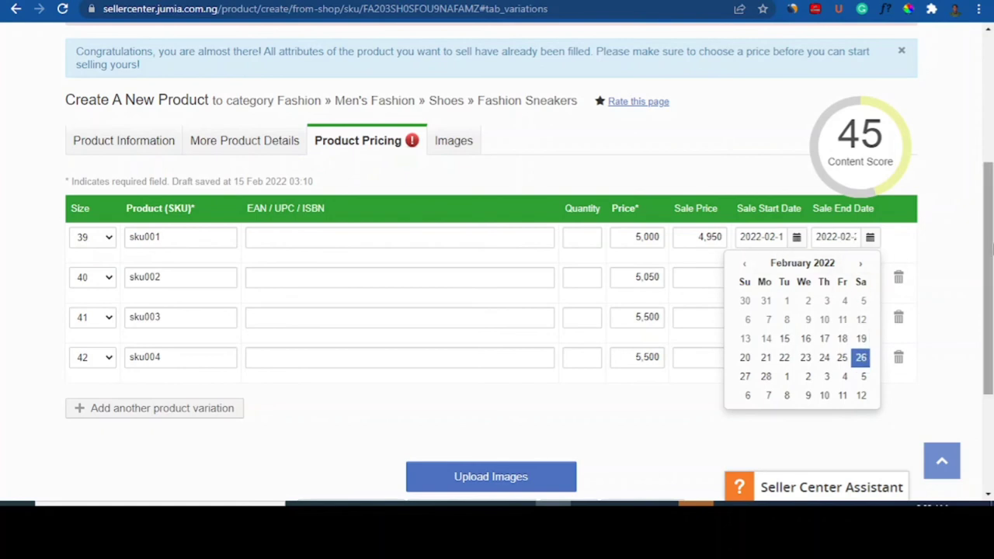
scroll(990, 249, down, 1)
mouse_move(862, 113)
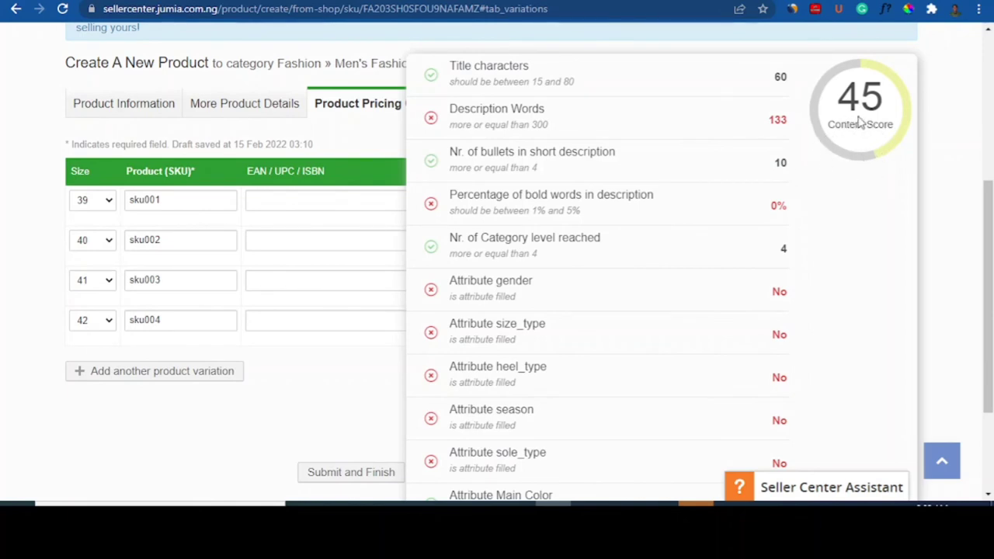
drag(991, 214, 991, 217)
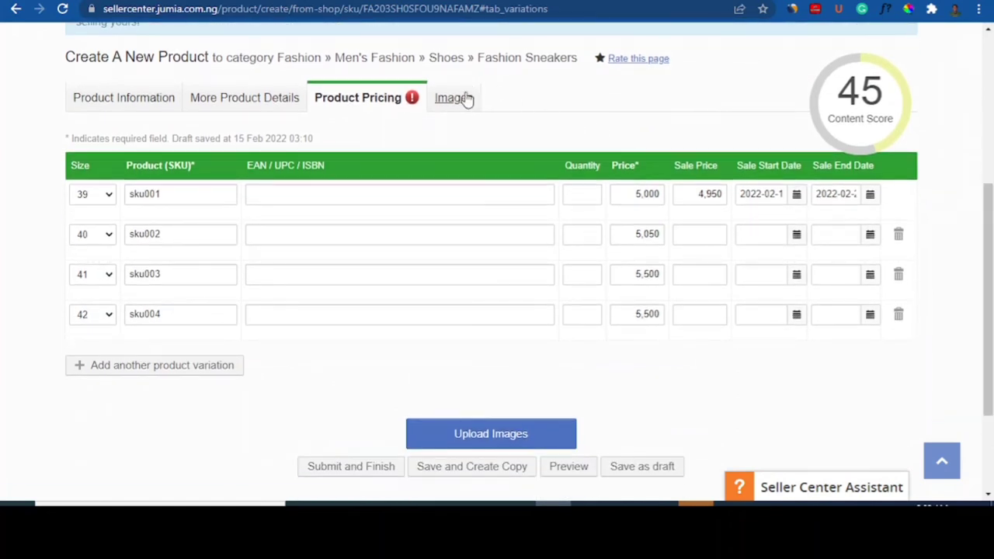
mouse_move(899, 95)
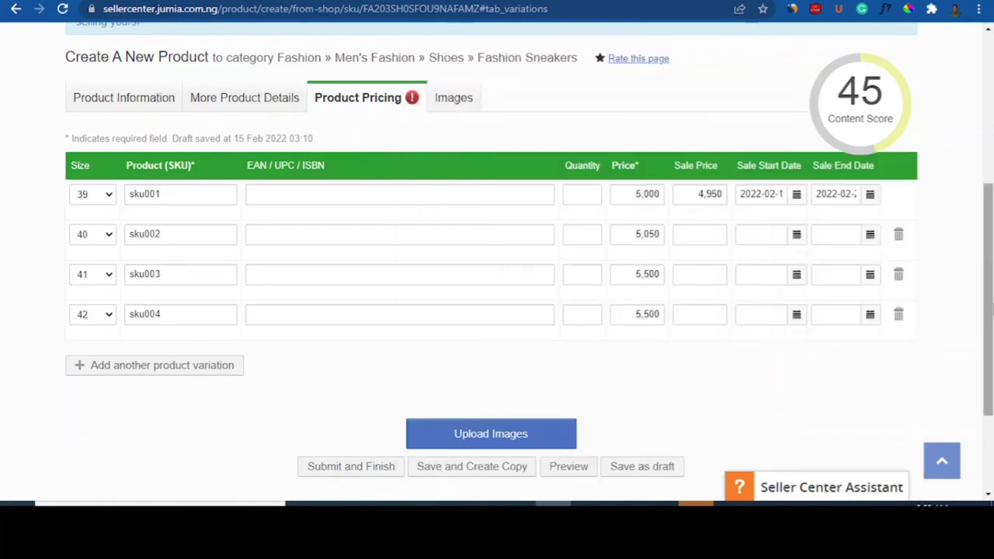
drag(989, 310, 993, 240)
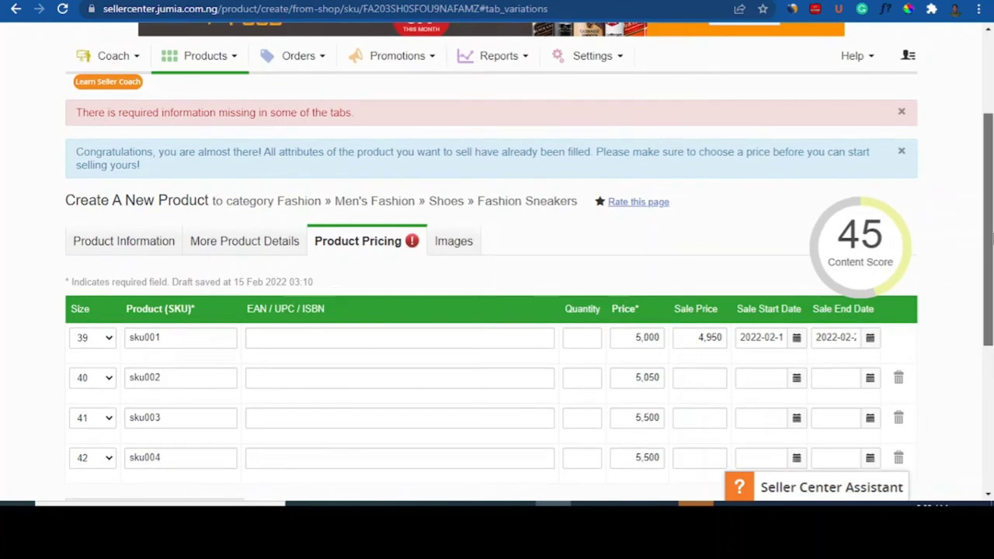
Step: Try previewing the listing from the Images step; it fails over missing required information
click(456, 251)
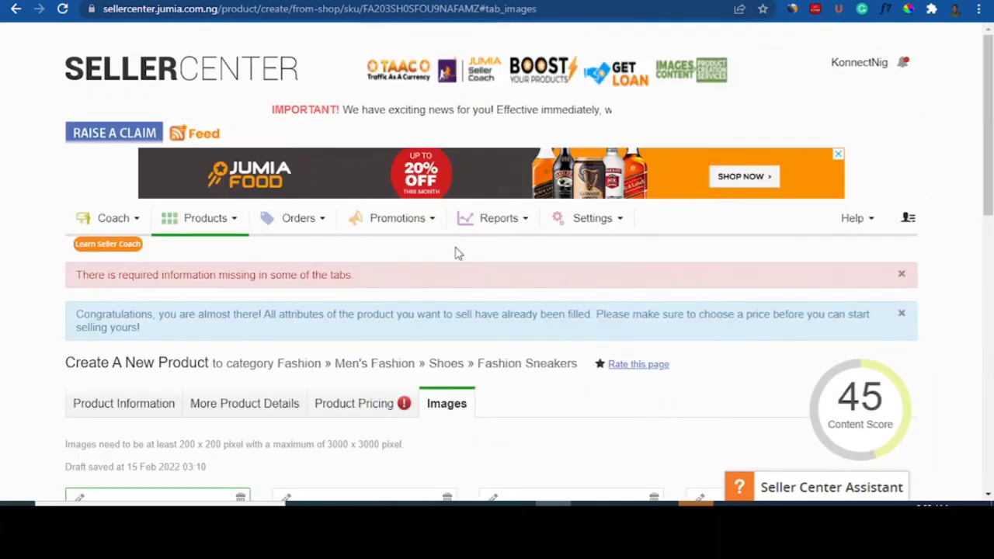
scroll(983, 229, down, 3)
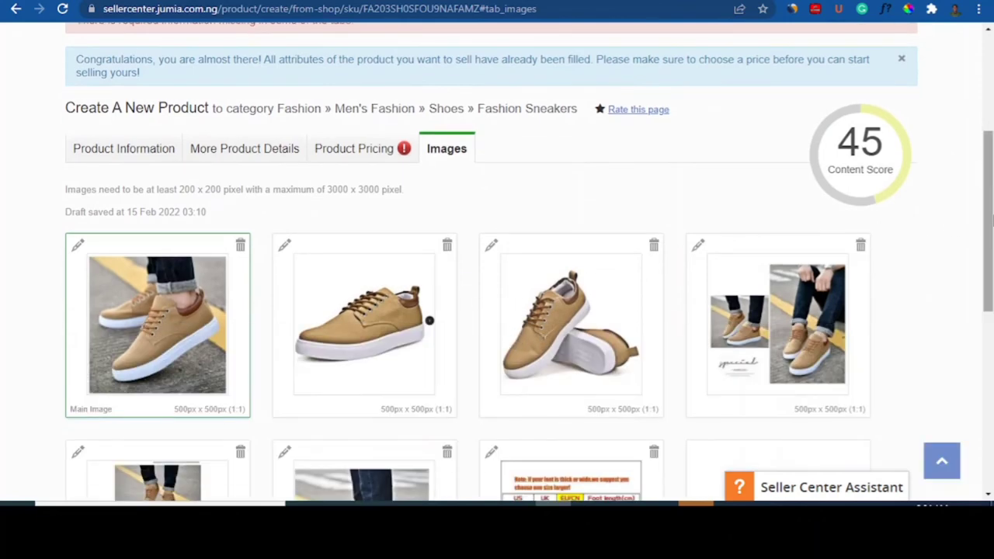
scroll(989, 179, down, 2)
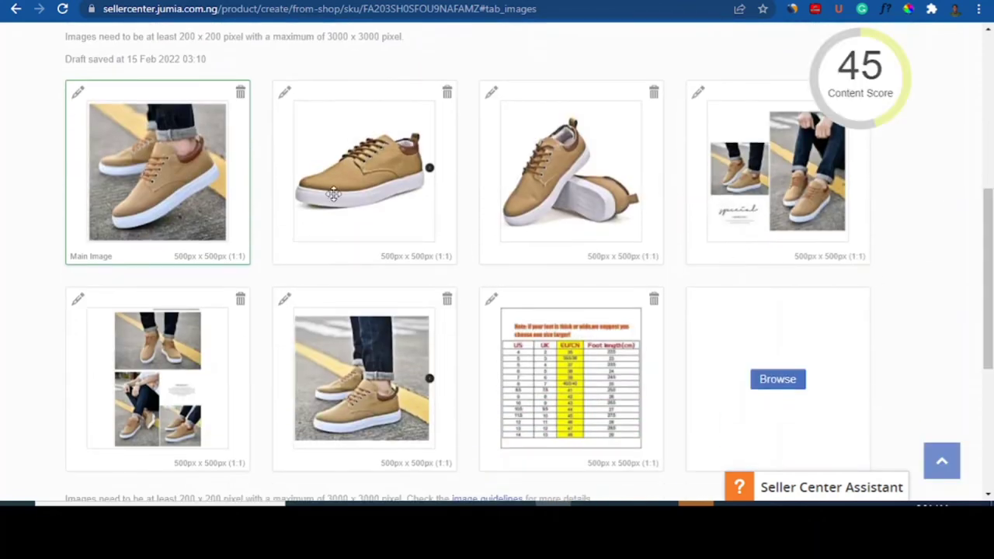
drag(334, 194, 167, 171)
drag(992, 289, 992, 256)
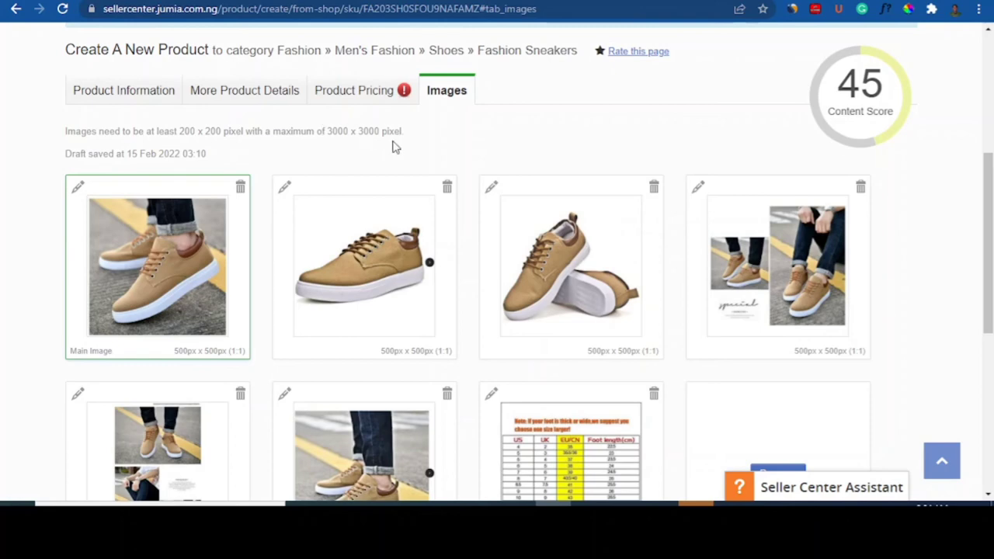
drag(990, 256, 990, 370)
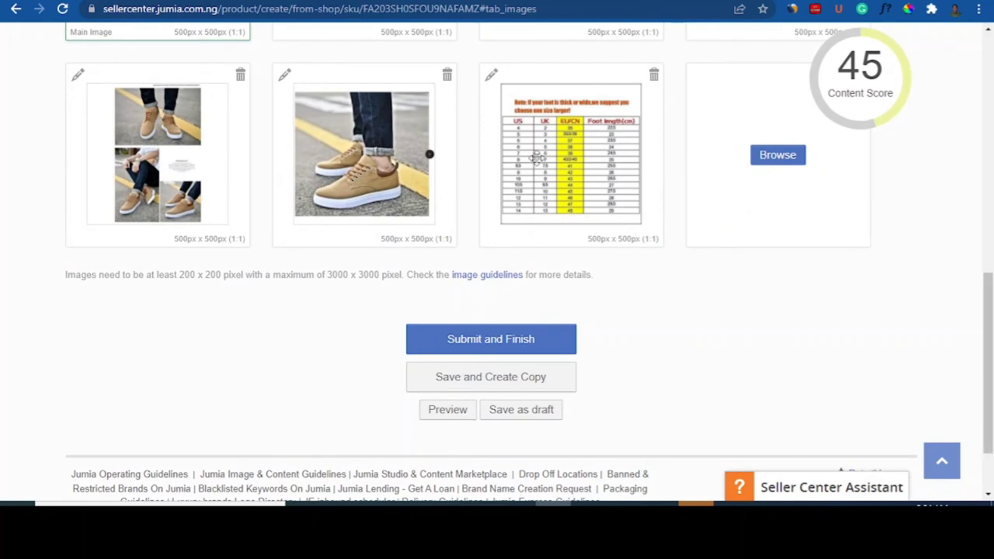
right_click(437, 418)
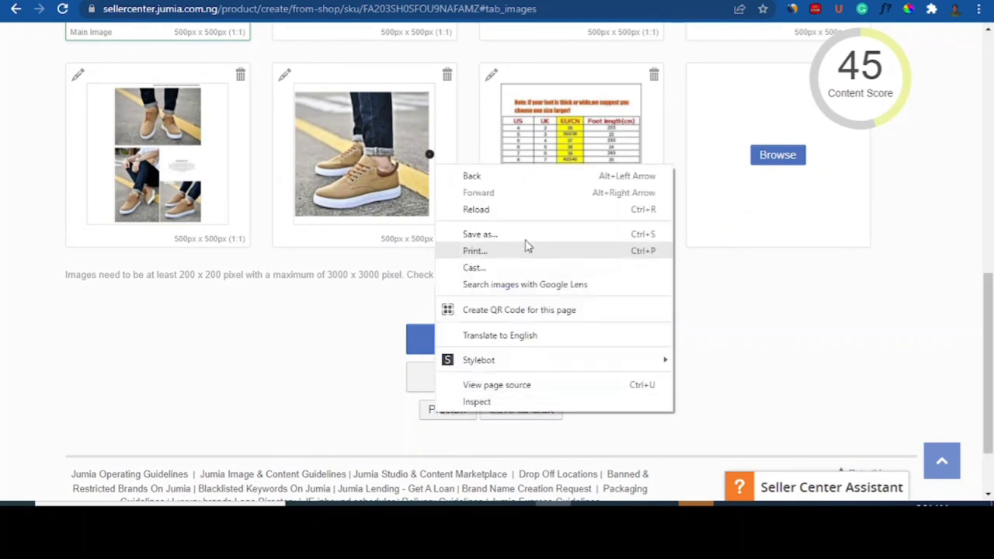
click(295, 423)
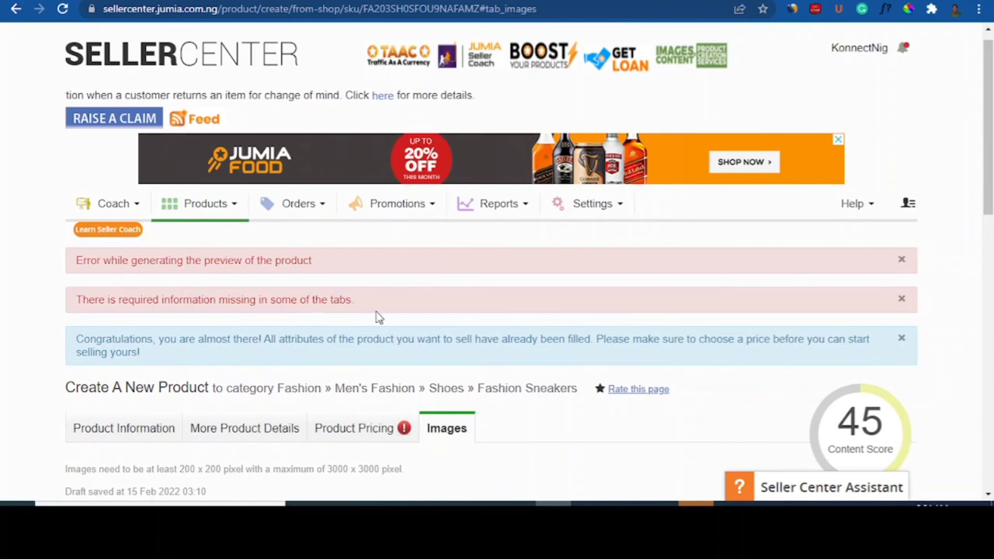
Step: Review the Product Pricing variation table: sizes 39–42 at 5,000, 5,050, 5,500 and 5,500
scroll(937, 284, down, 2)
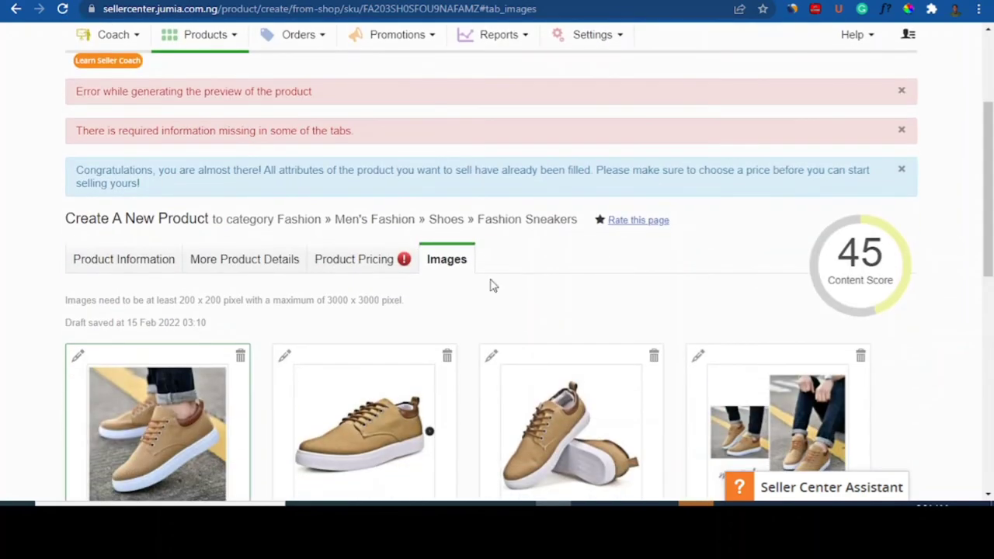
click(402, 268)
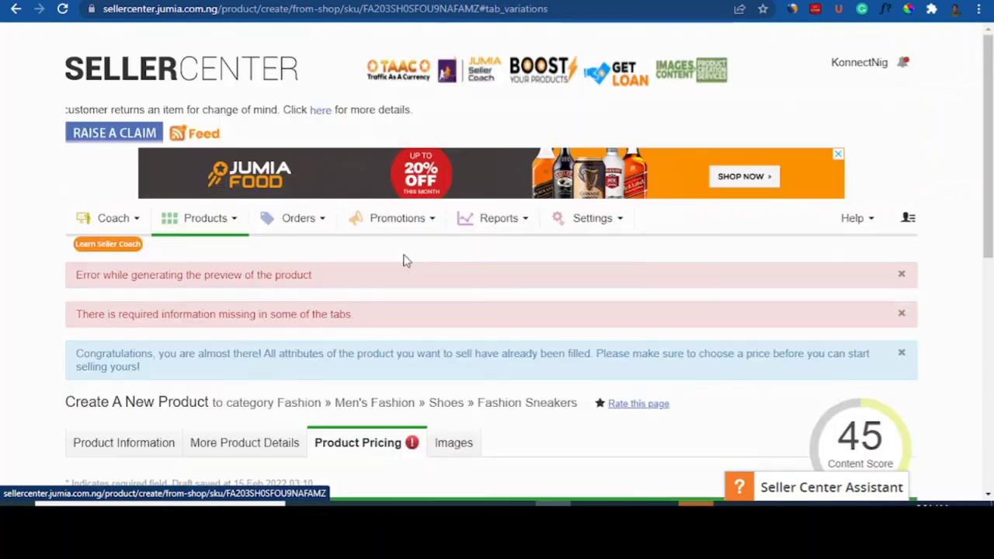
drag(991, 170, 993, 293)
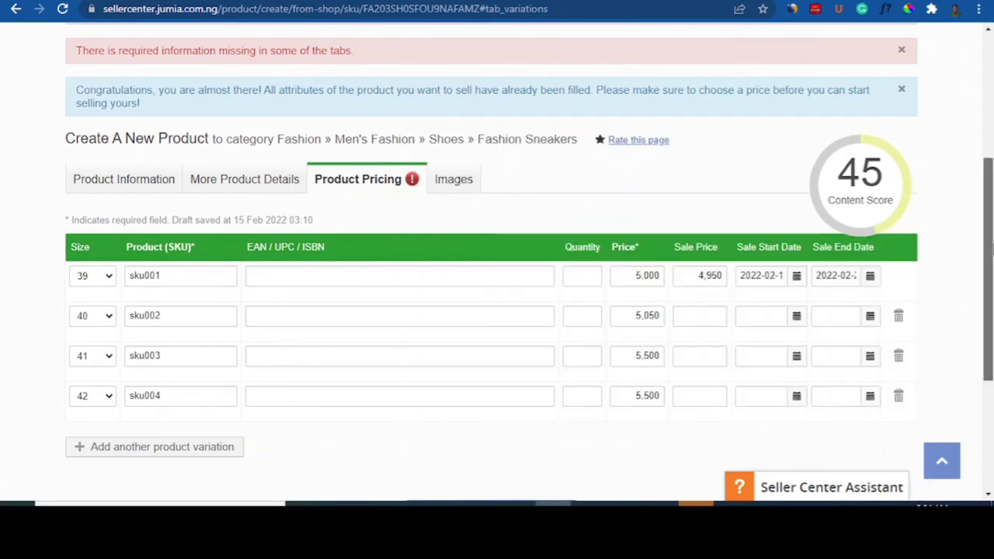
mouse_move(991, 253)
mouse_down()
mouse_move(991, 362)
mouse_move(991, 272)
mouse_up()
mouse_move(883, 120)
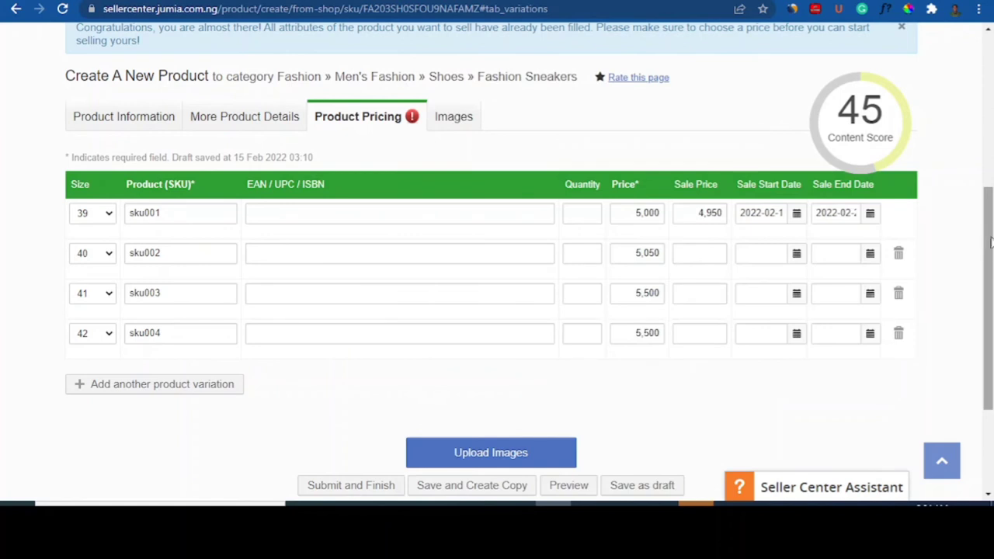
mouse_move(991, 243)
mouse_down()
mouse_move(991, 187)
mouse_move(991, 226)
mouse_up()
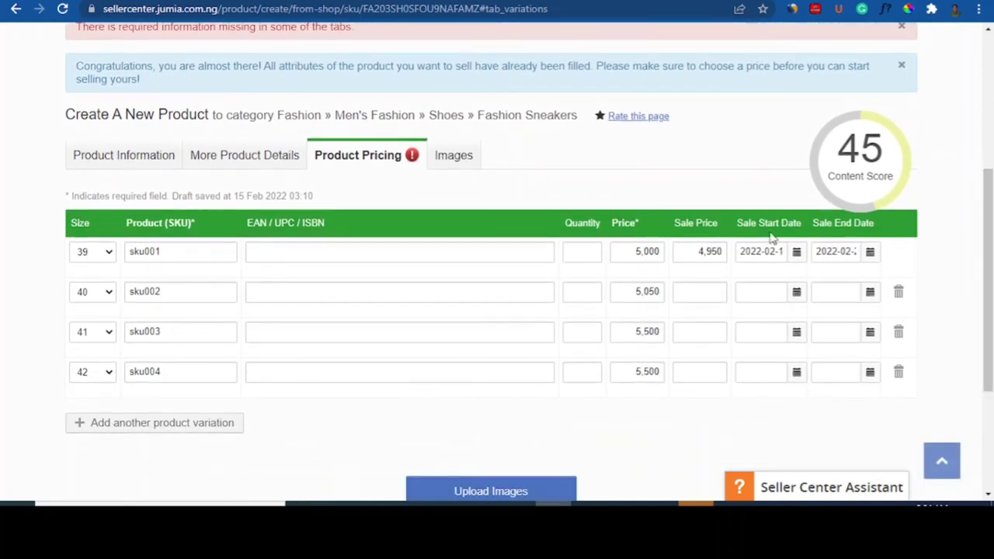
Step: Step back to Product Information, then work through More Product Details to the variations step
click(128, 156)
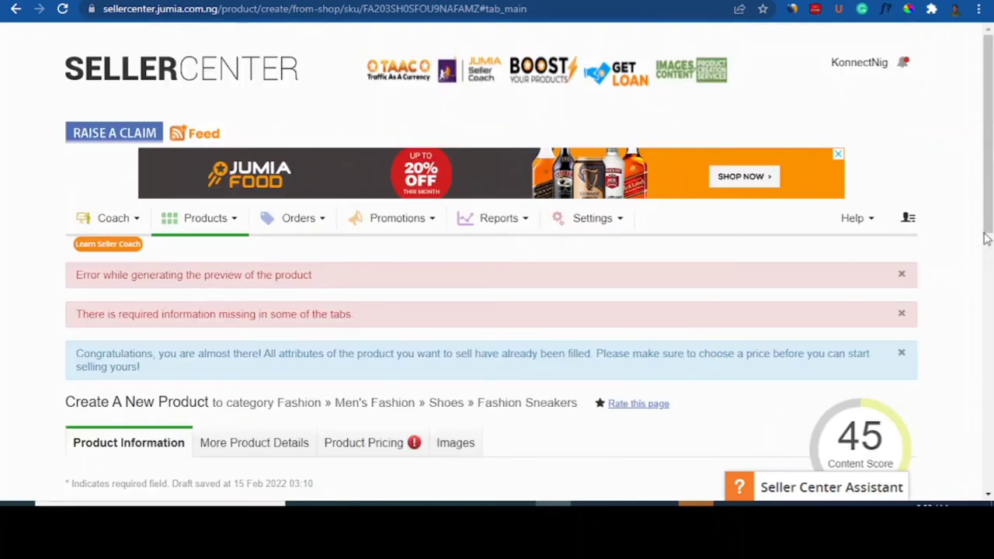
drag(986, 239, 992, 432)
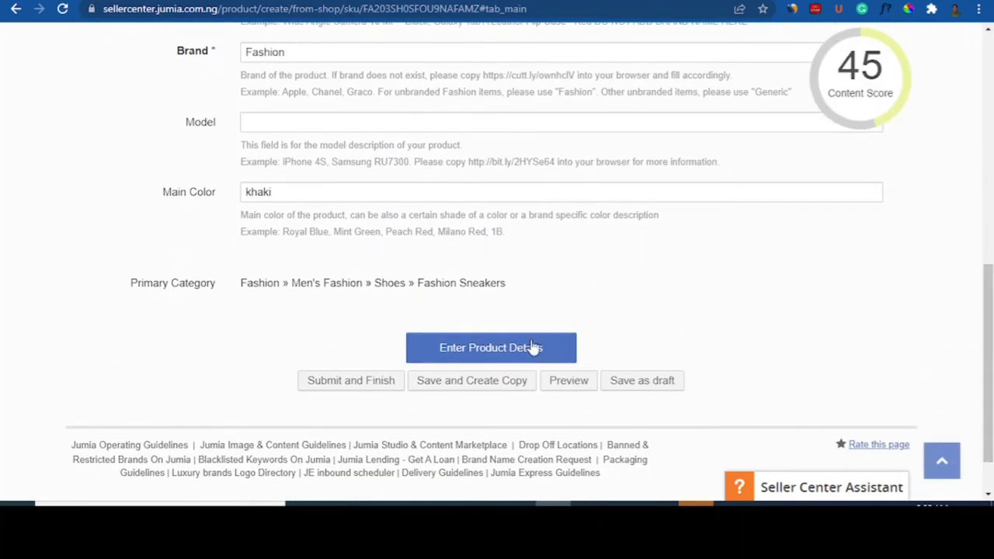
click(491, 349)
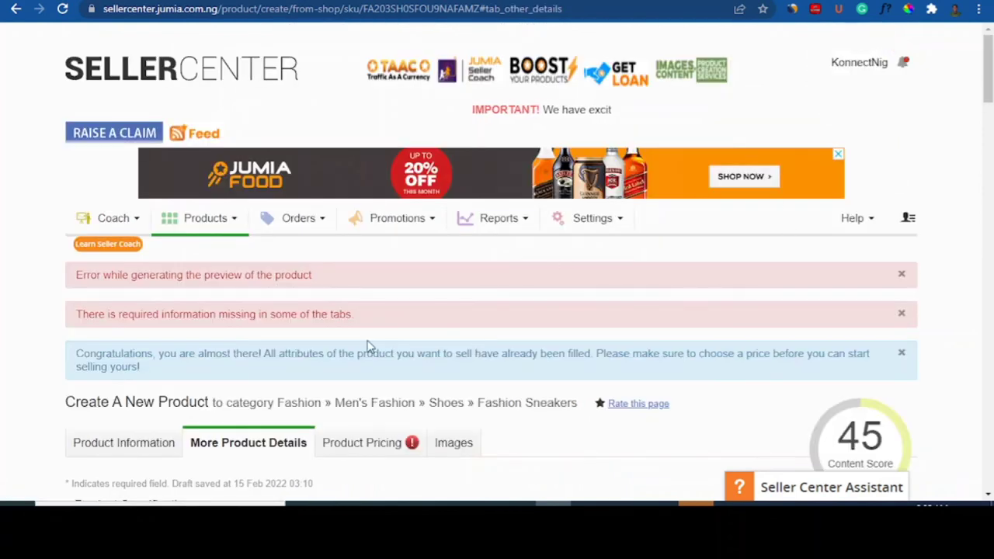
drag(987, 81, 989, 446)
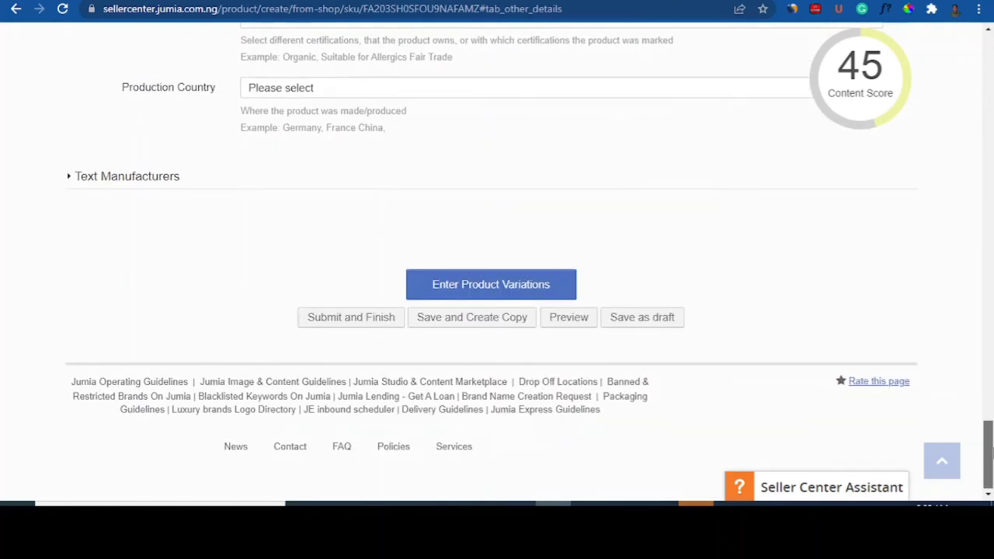
click(518, 289)
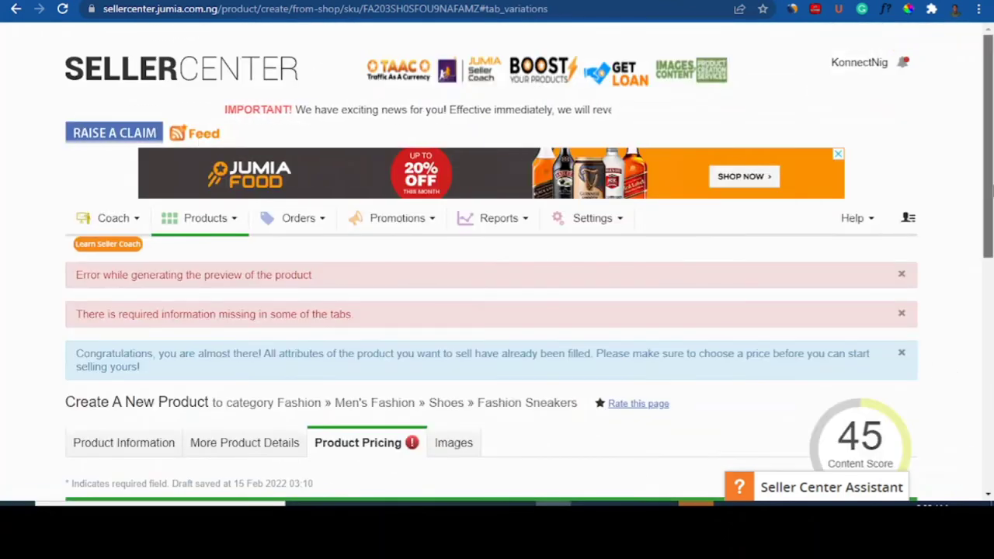
Step: Advance from the pricing step to the Images step and scroll down to Submit and Finish
drag(992, 191, 992, 324)
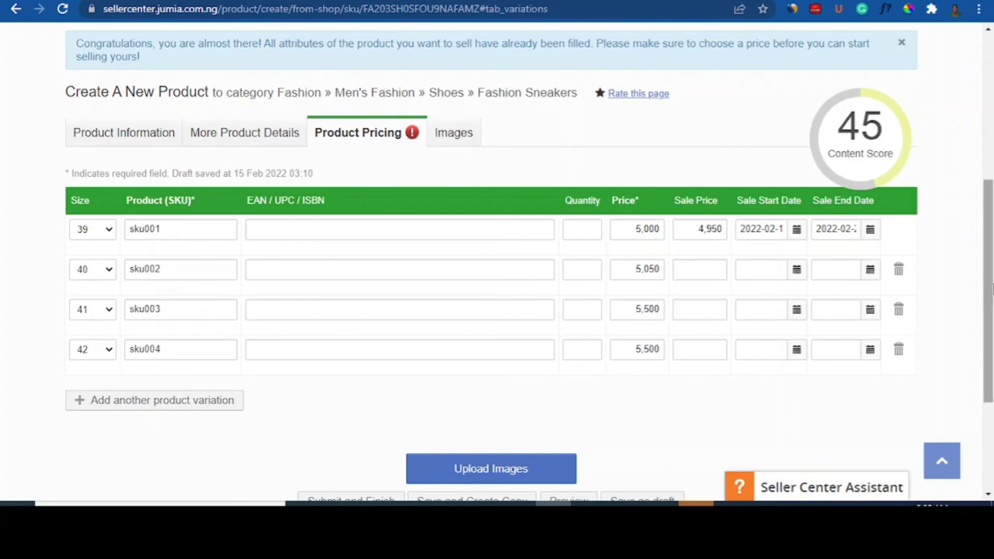
scroll(630, 402, down, 1)
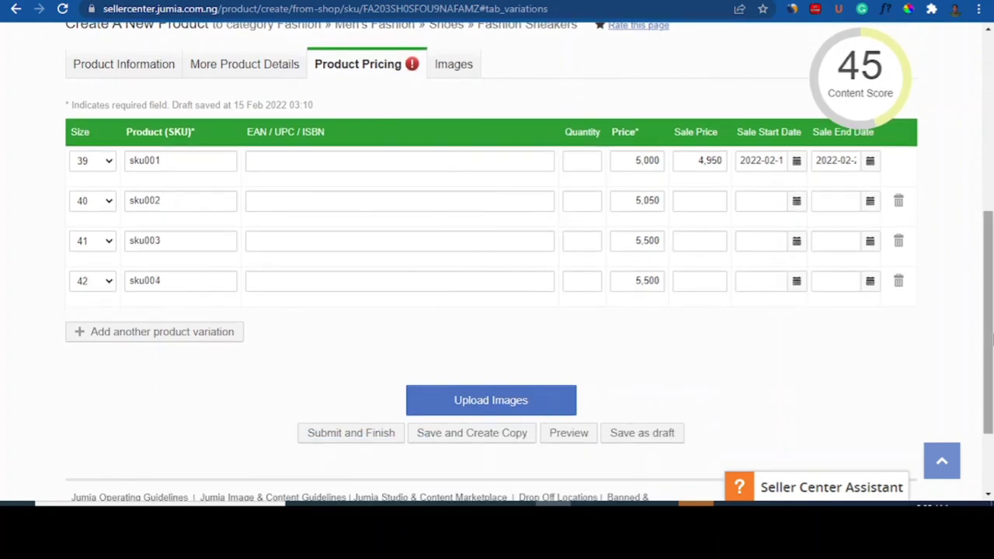
scroll(485, 377, down, 1)
click(502, 359)
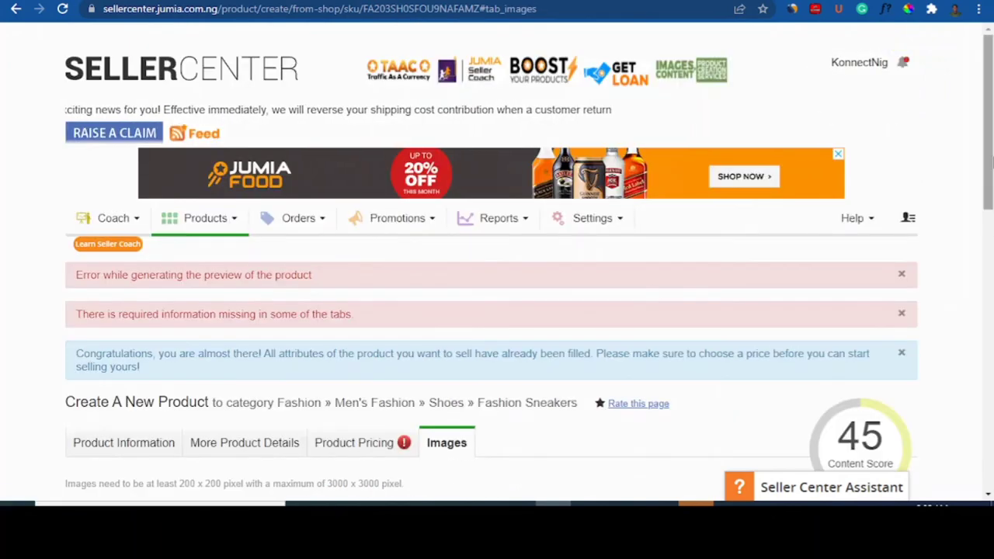
scroll(992, 248, down, 8)
scroll(497, 256, down, 2)
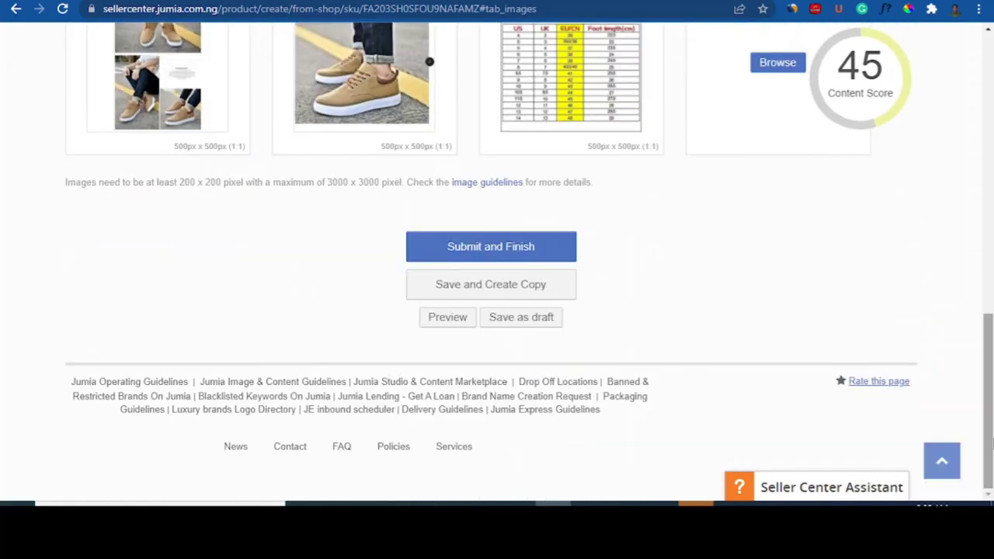
Step: Submit the khaki sneakers for review, check the four new SKUs, and open Orders > Manage Orders
click(469, 253)
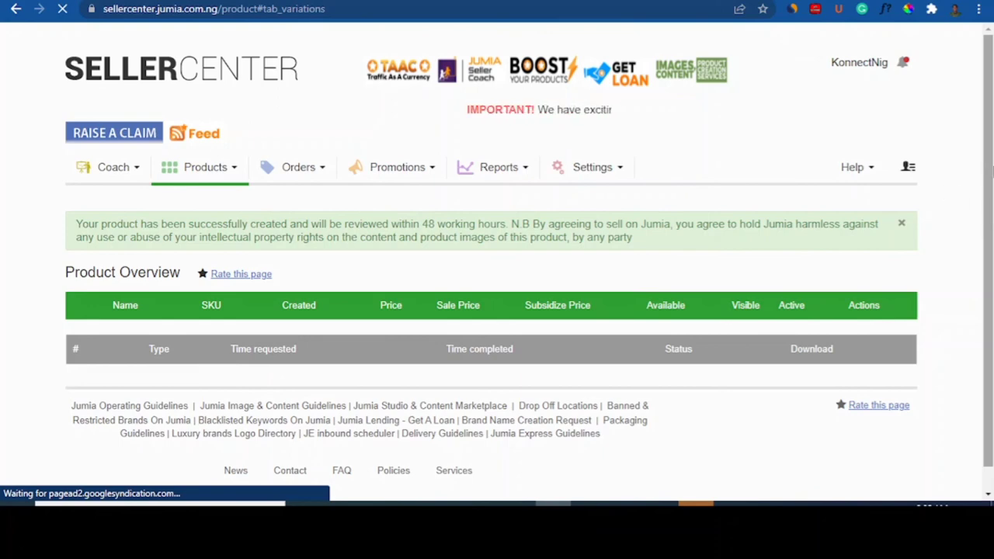
scroll(992, 172, down, 1)
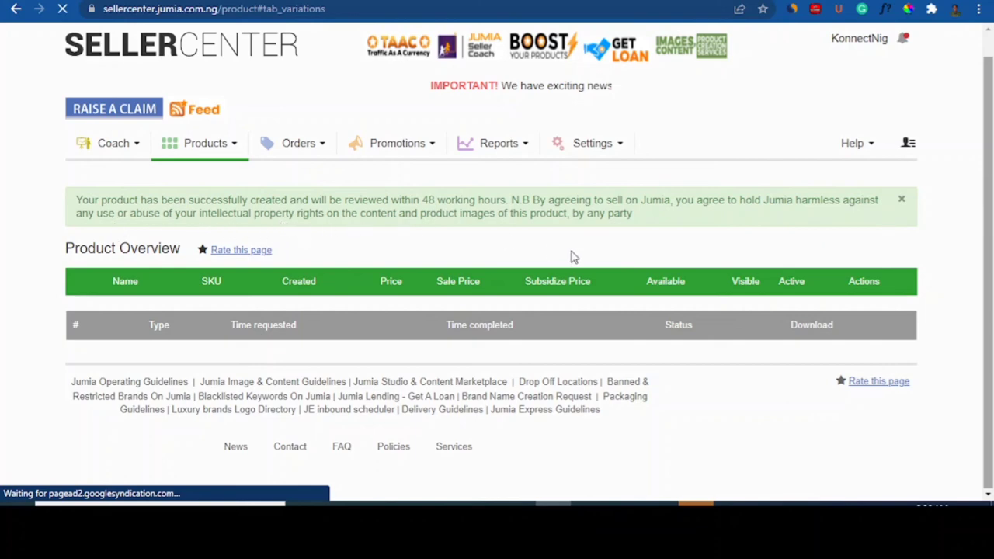
drag(992, 299, 991, 245)
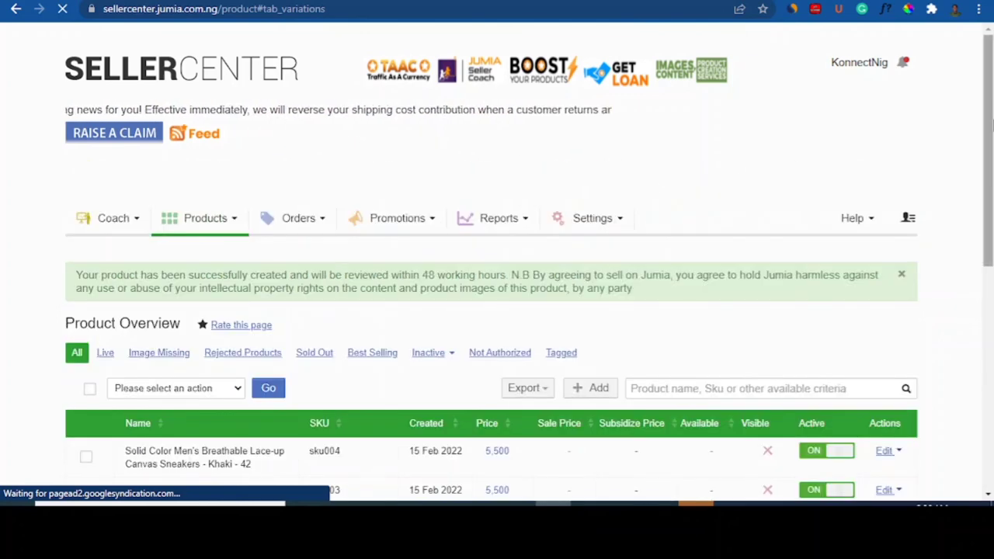
scroll(497, 256, down, 3)
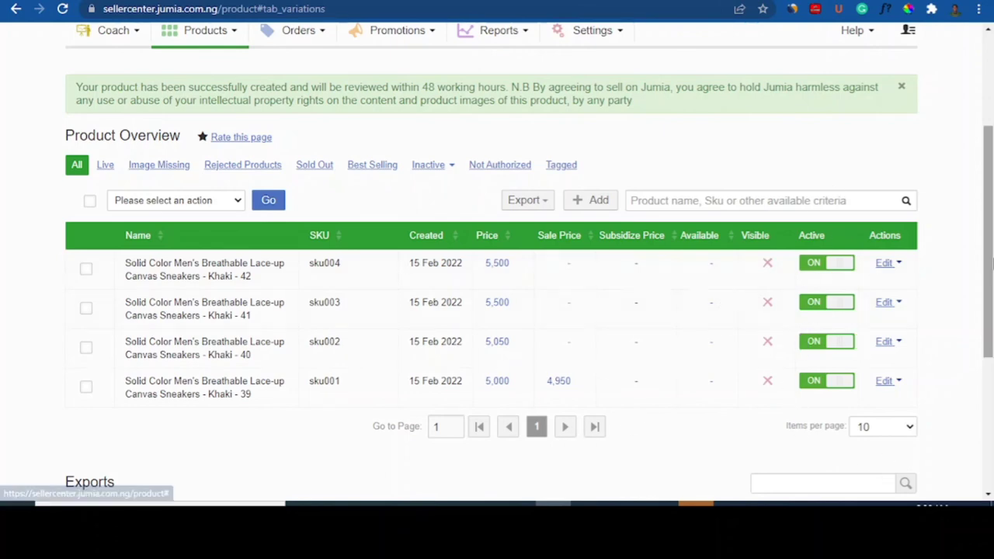
drag(991, 278, 992, 219)
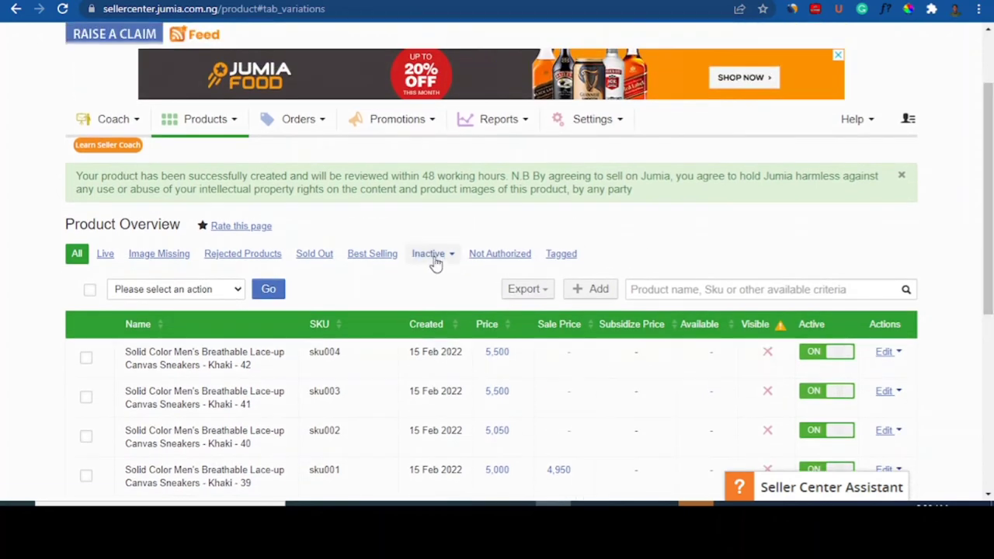
click(315, 128)
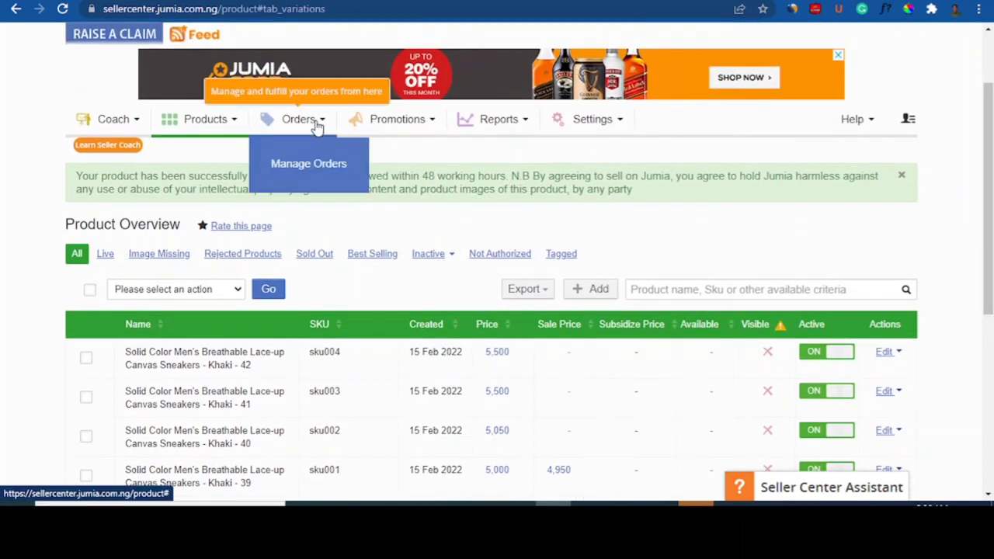
click(303, 166)
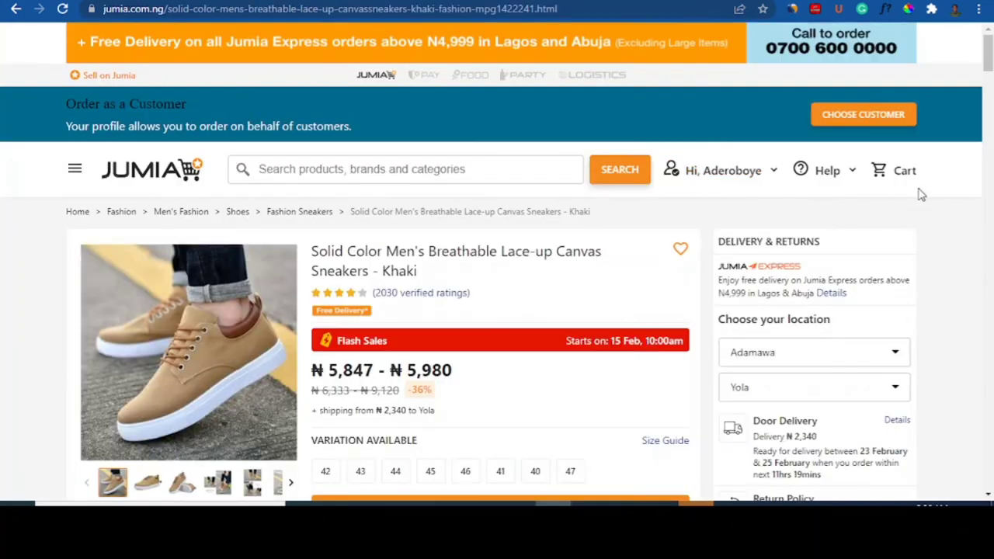
Step: Scroll the sneakers' storefront page, then switch back to the Seller Center Manage Orders tab
scroll(566, 381, down, 2)
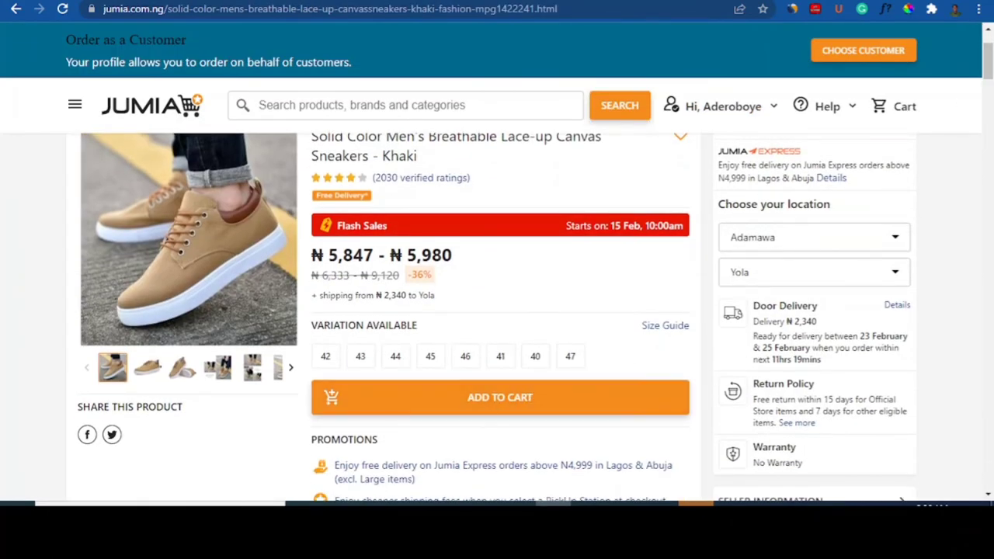
click(800, 1)
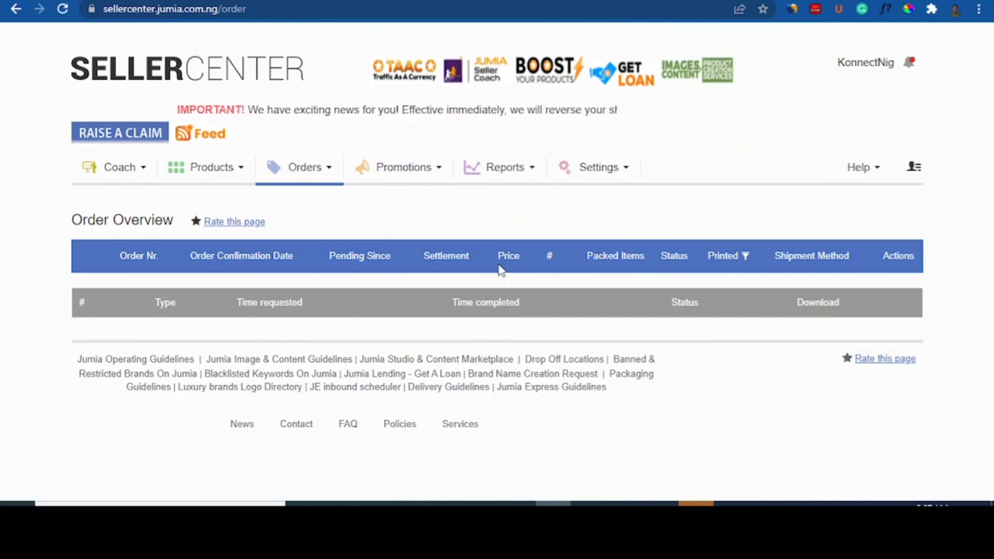
Step: Open Promotions > All Promotions to see campaigns like Flash Sale and Jumia Tech Week
click(439, 177)
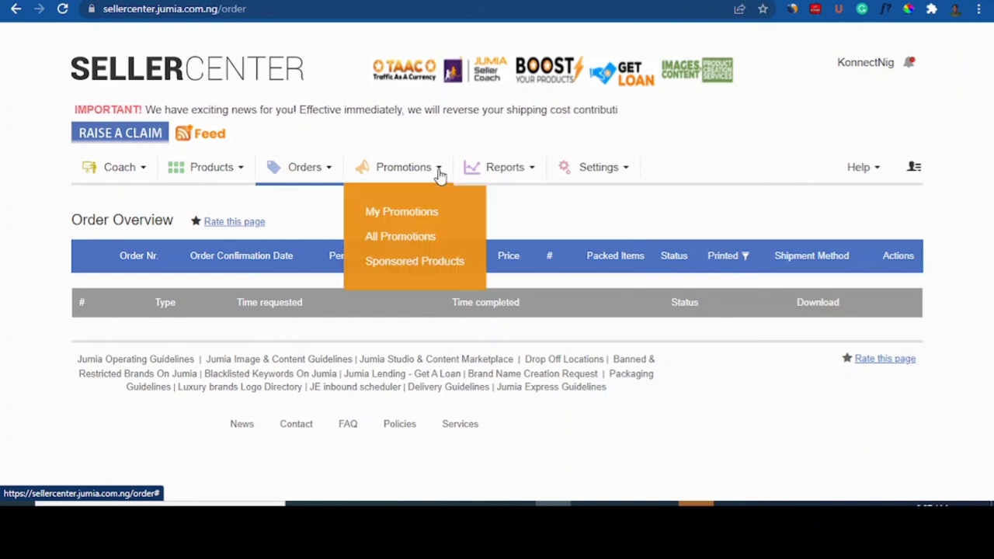
click(398, 238)
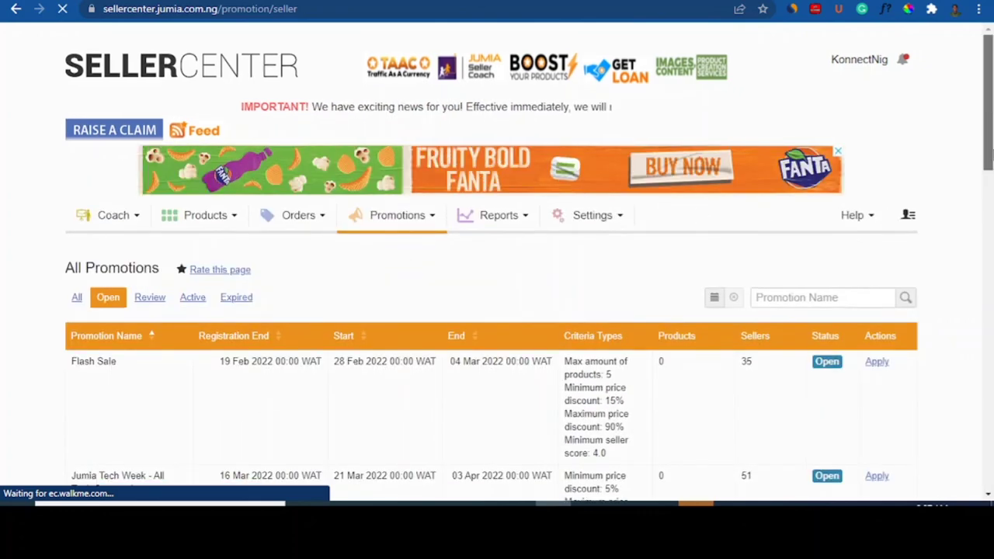
Step: Browse the promotions, Flash Sale (15% minimum discount) and Tech Week Gaming/Laptops, then show the Promotions menu
scroll(983, 157, down, 2)
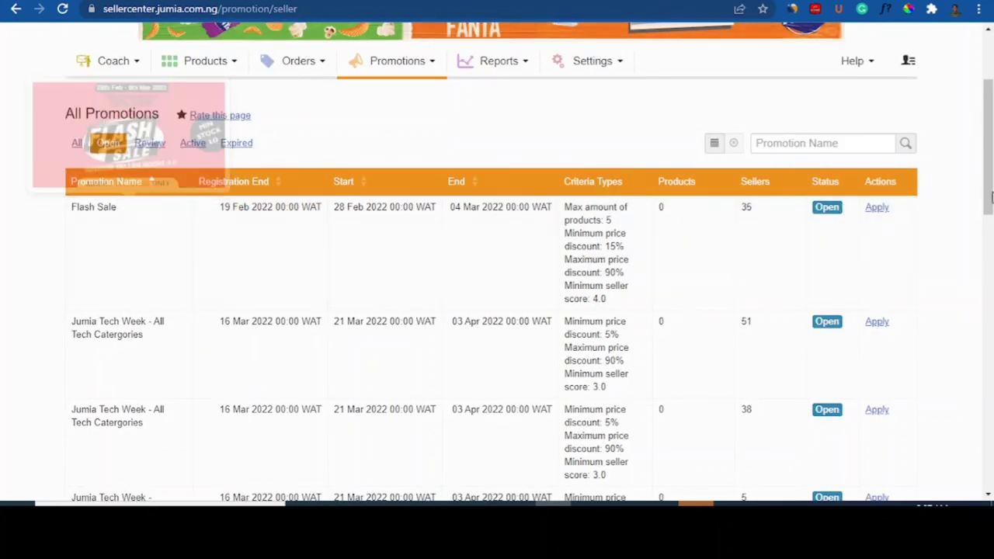
drag(990, 194, 989, 201)
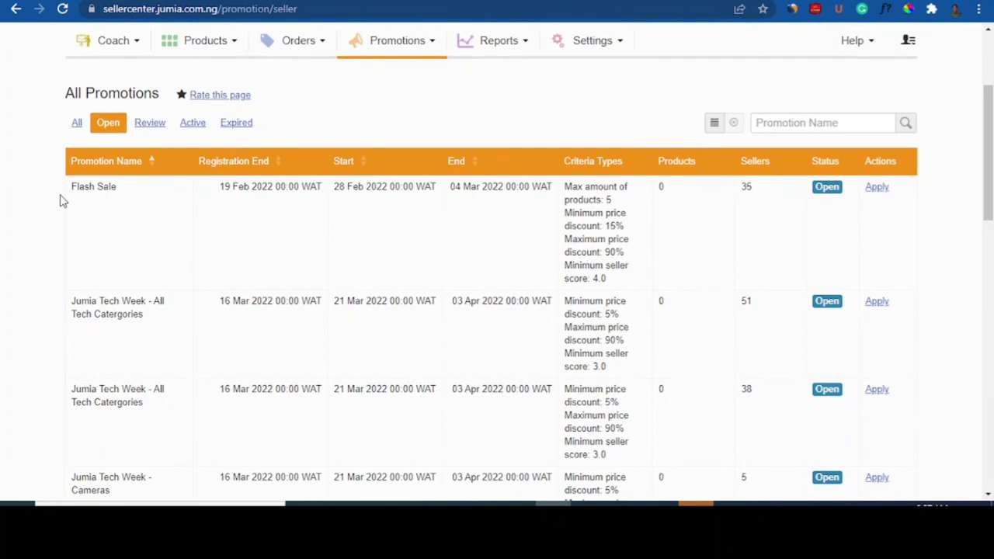
mouse_move(114, 188)
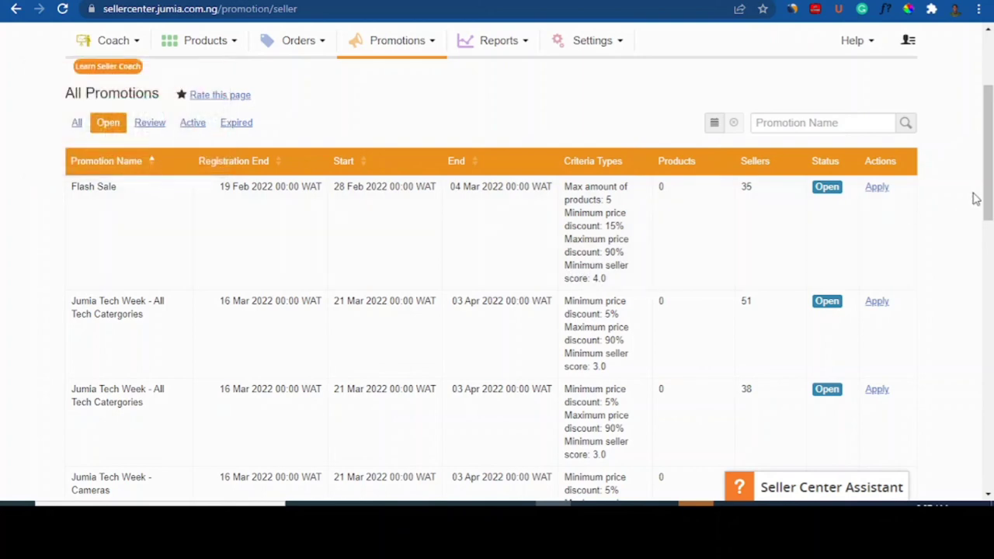
drag(988, 199, 992, 162)
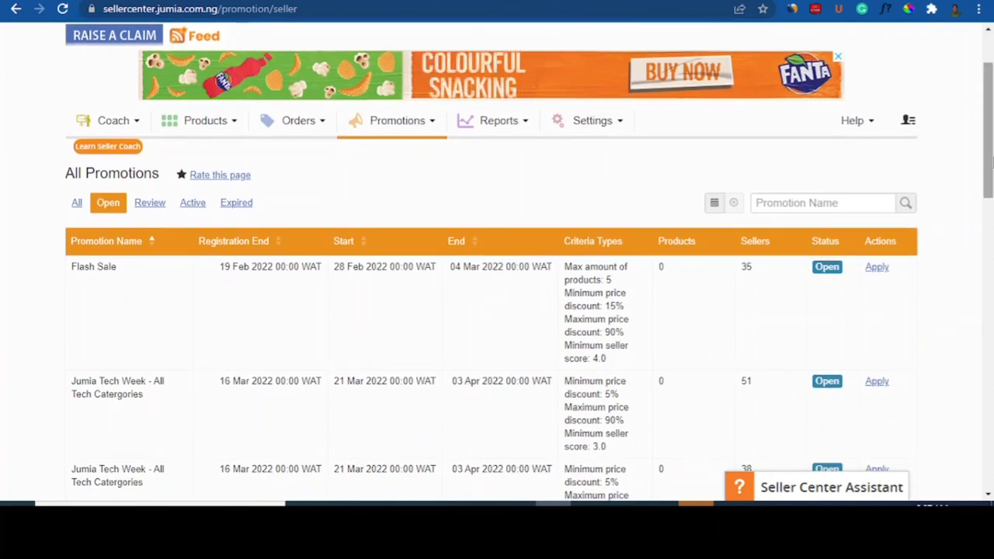
drag(992, 163, 992, 169)
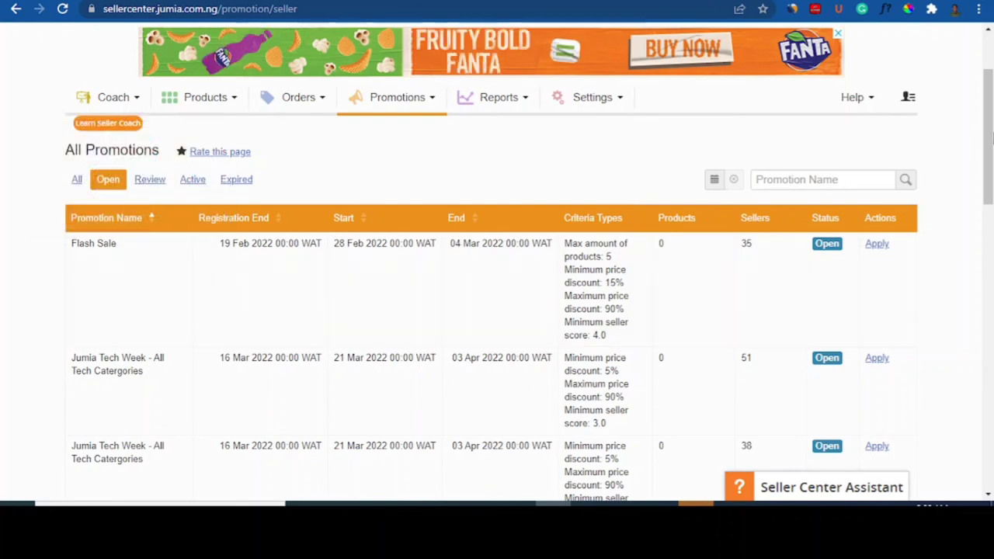
drag(988, 154, 980, 121)
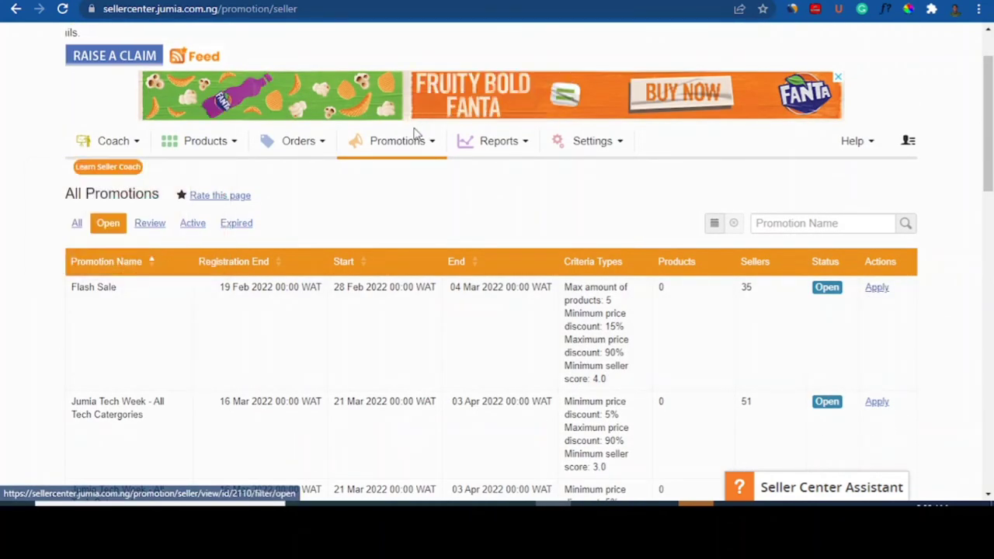
click(431, 145)
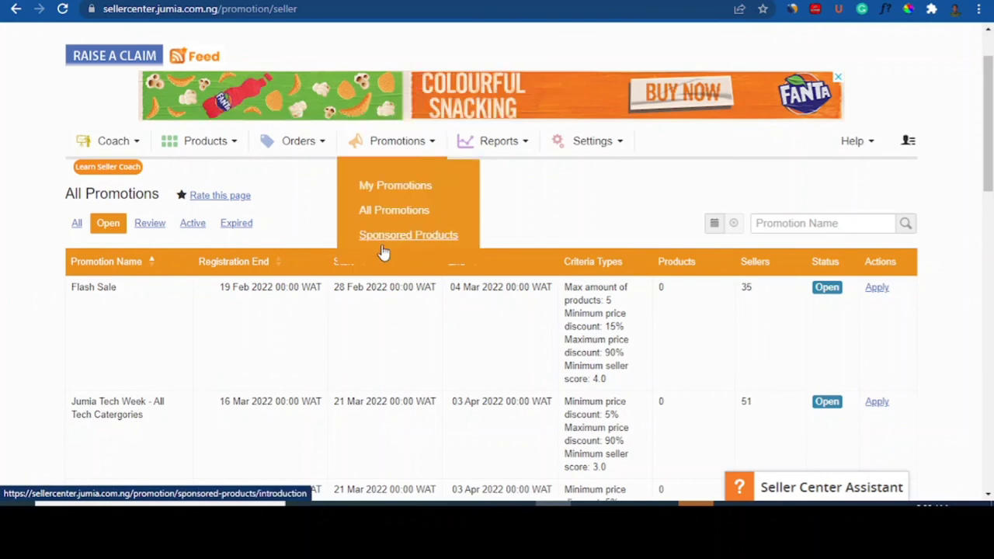
Step: Open Sponsored Products and choose Boost Your Visibility, then return to the Jumia storefront home page
click(383, 243)
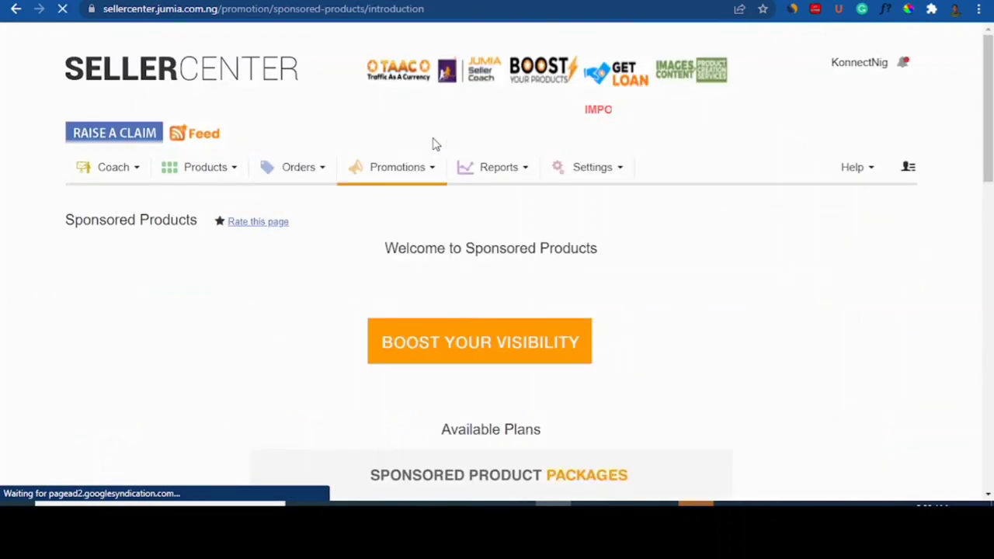
click(521, 334)
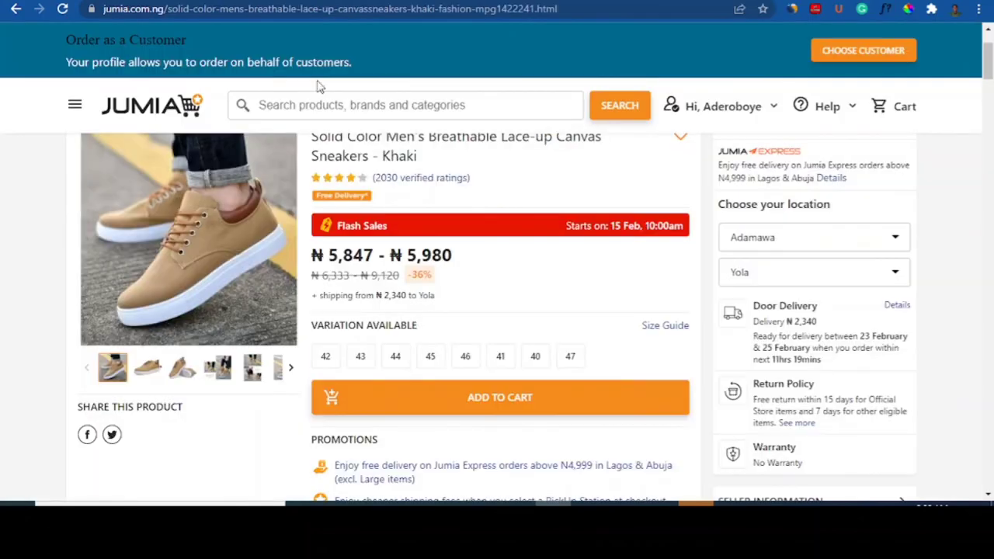
click(153, 118)
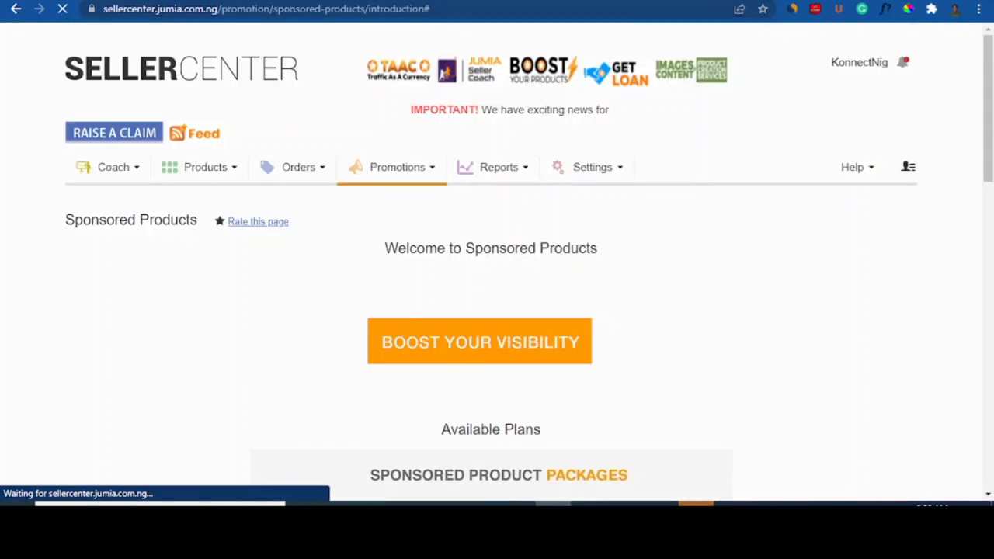
scroll(992, 215, down, 5)
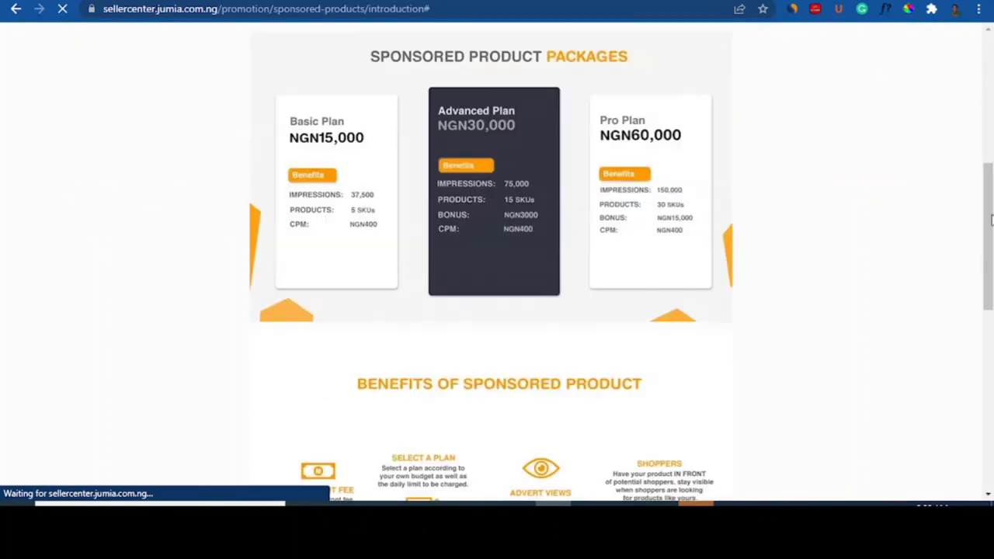
drag(988, 256, 988, 208)
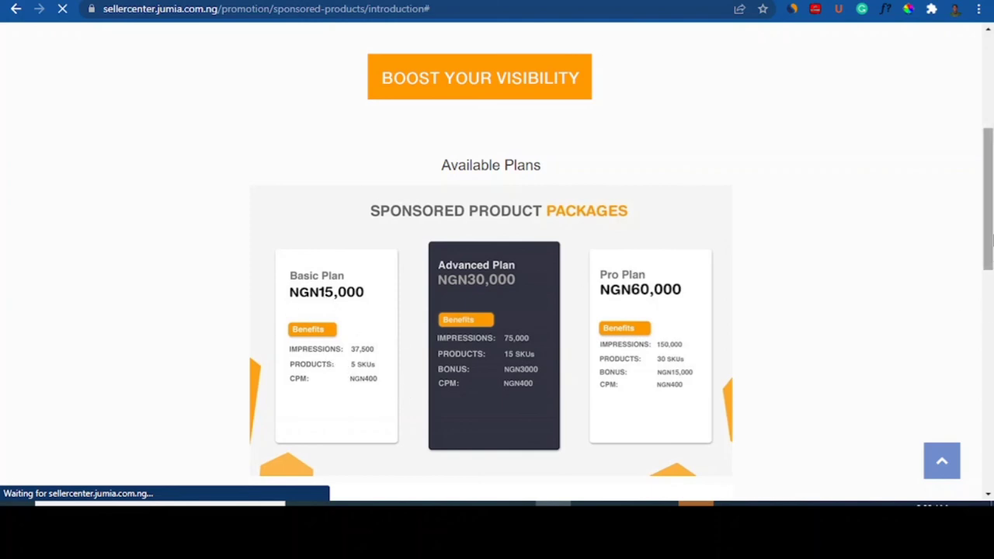
scroll(204, 275, down, 1)
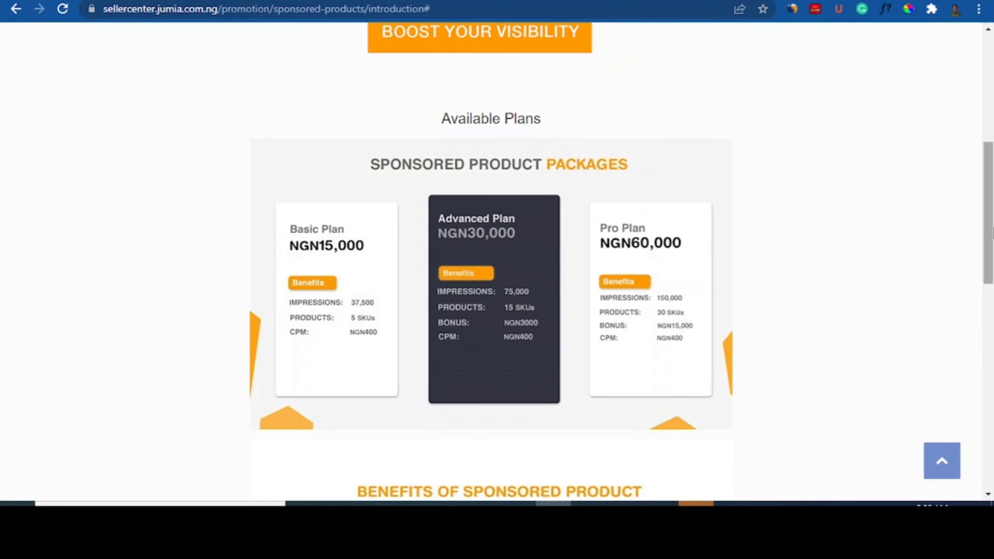
drag(991, 228, 993, 244)
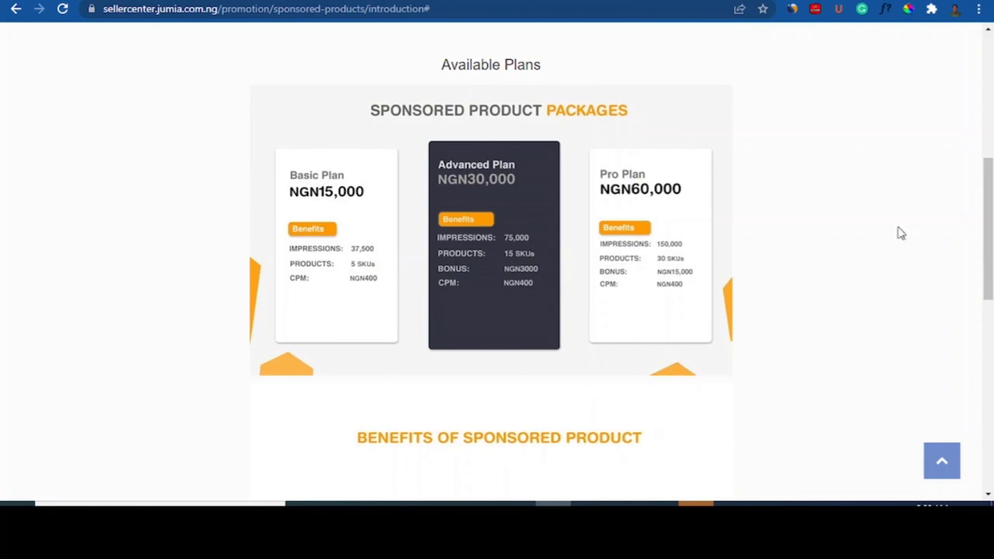
drag(990, 240, 990, 326)
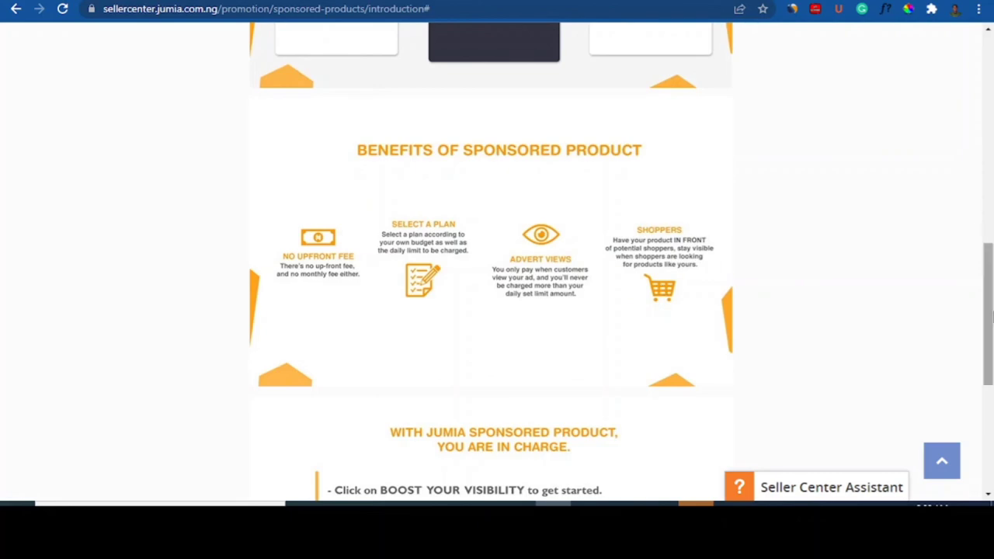
drag(989, 316, 990, 464)
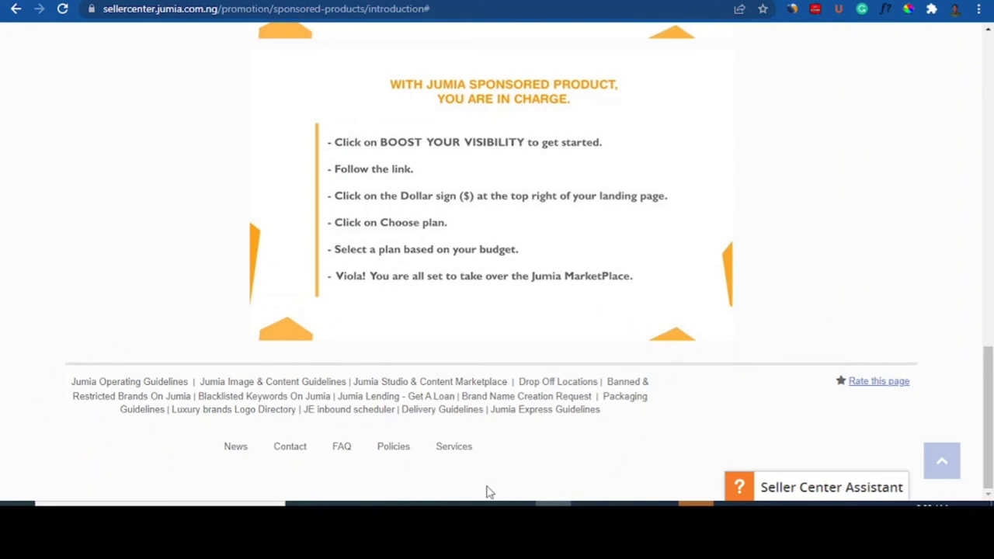
click(861, 382)
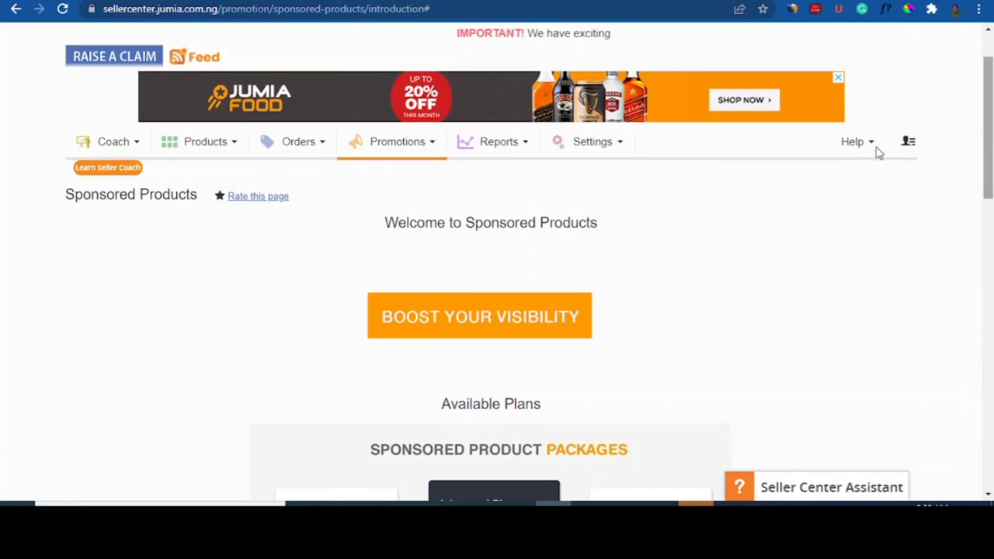
click(235, 147)
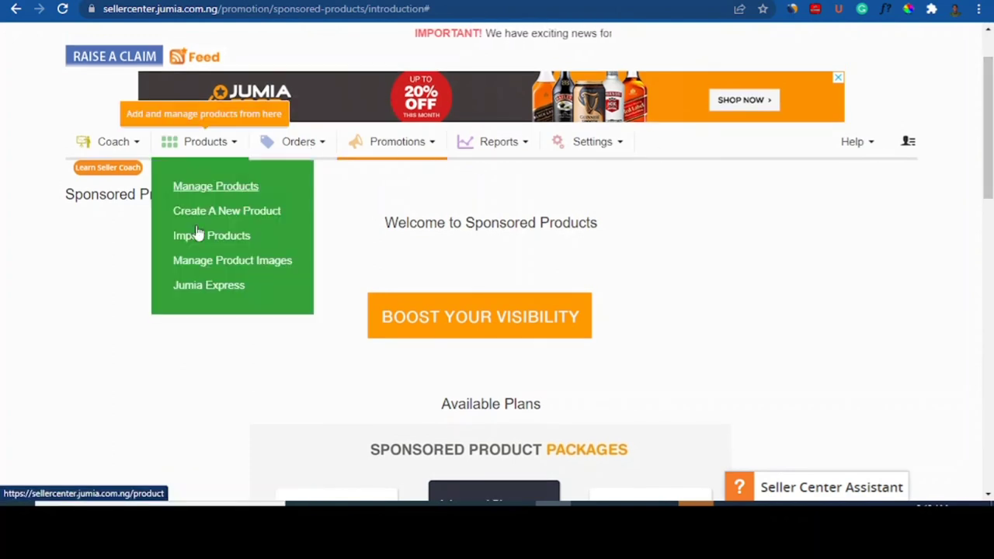
scroll(991, 270, down, 1)
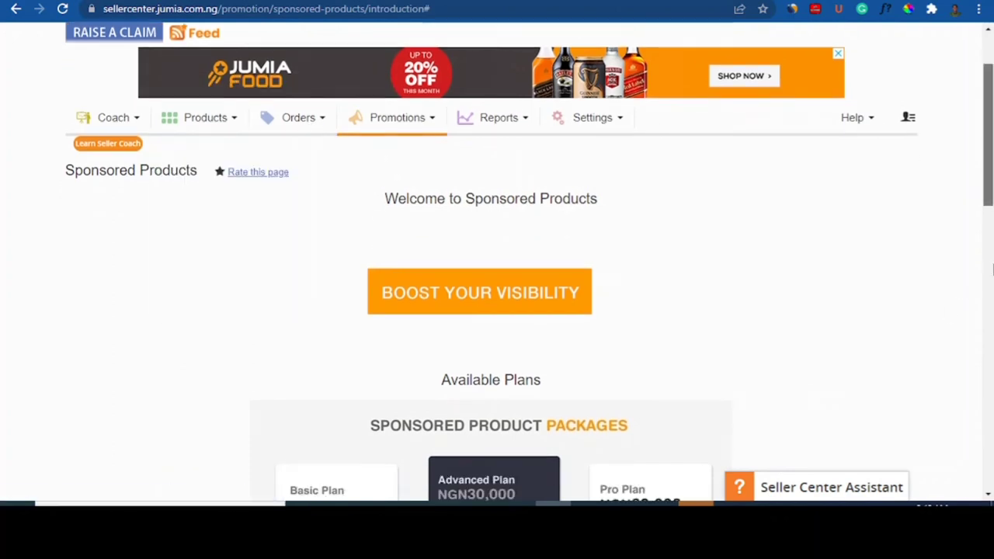
scroll(992, 269, down, 10)
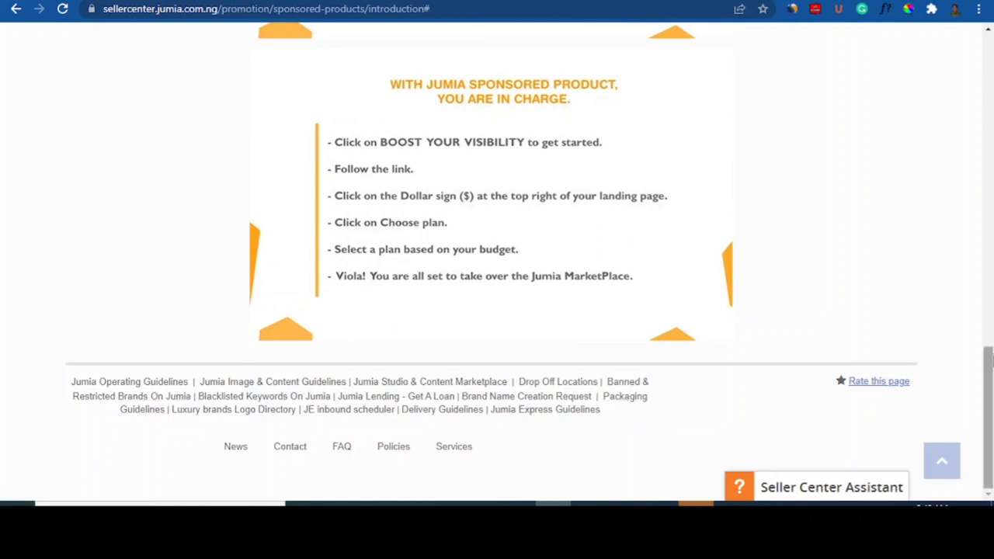
drag(988, 359, 990, 48)
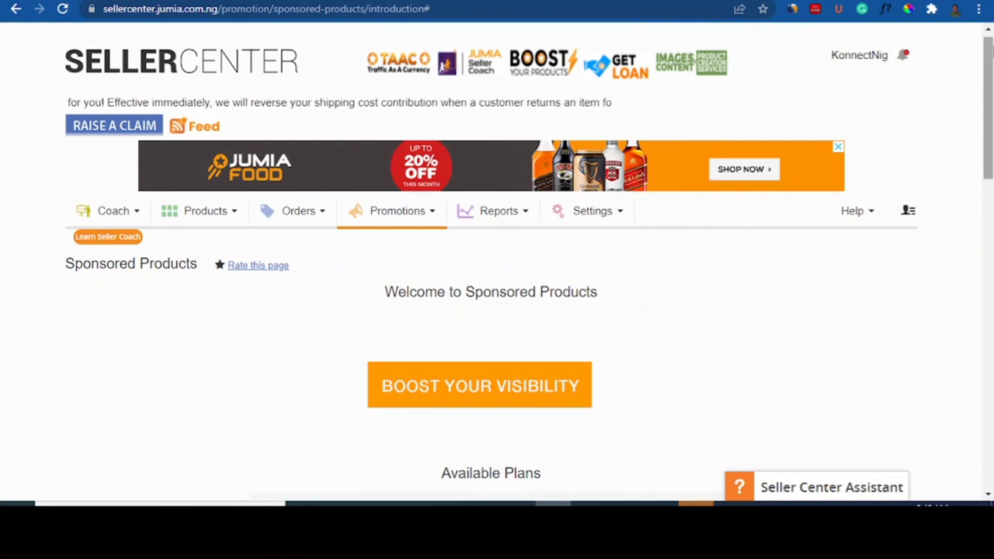
drag(988, 48, 992, 133)
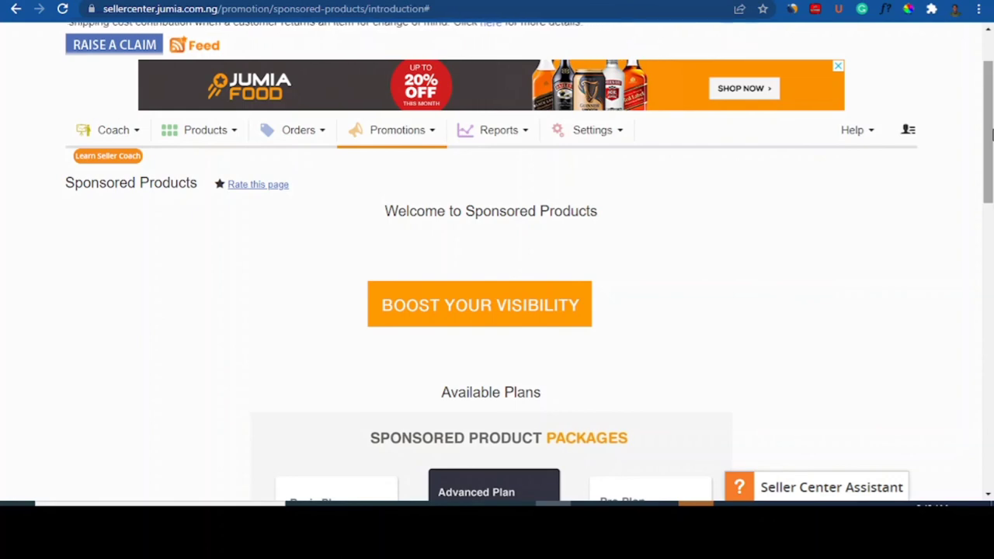
drag(992, 133, 992, 198)
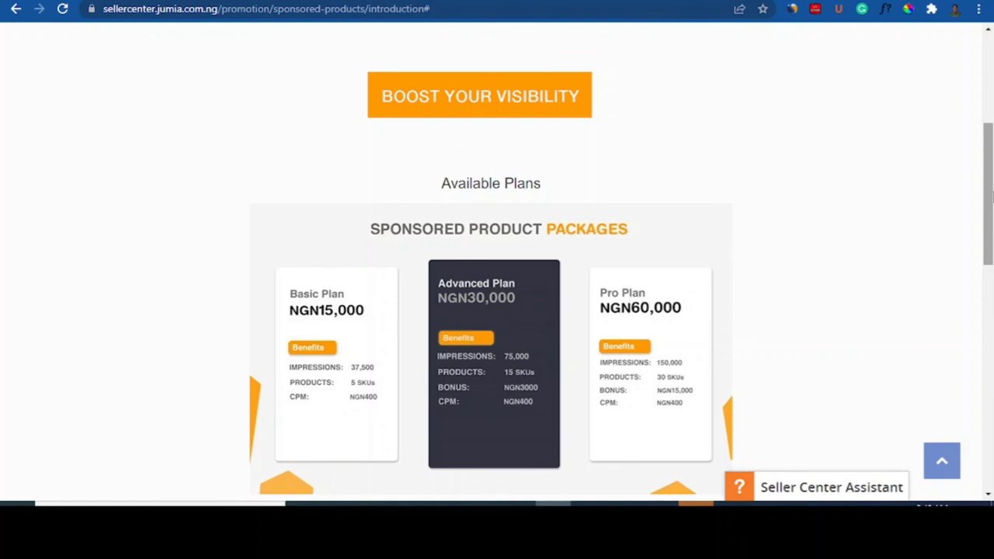
drag(991, 198, 988, 157)
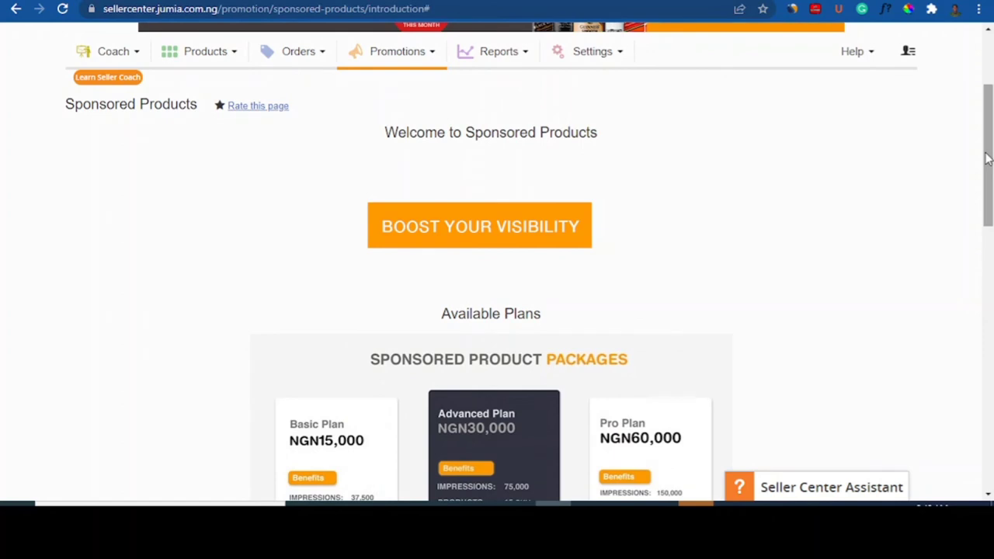